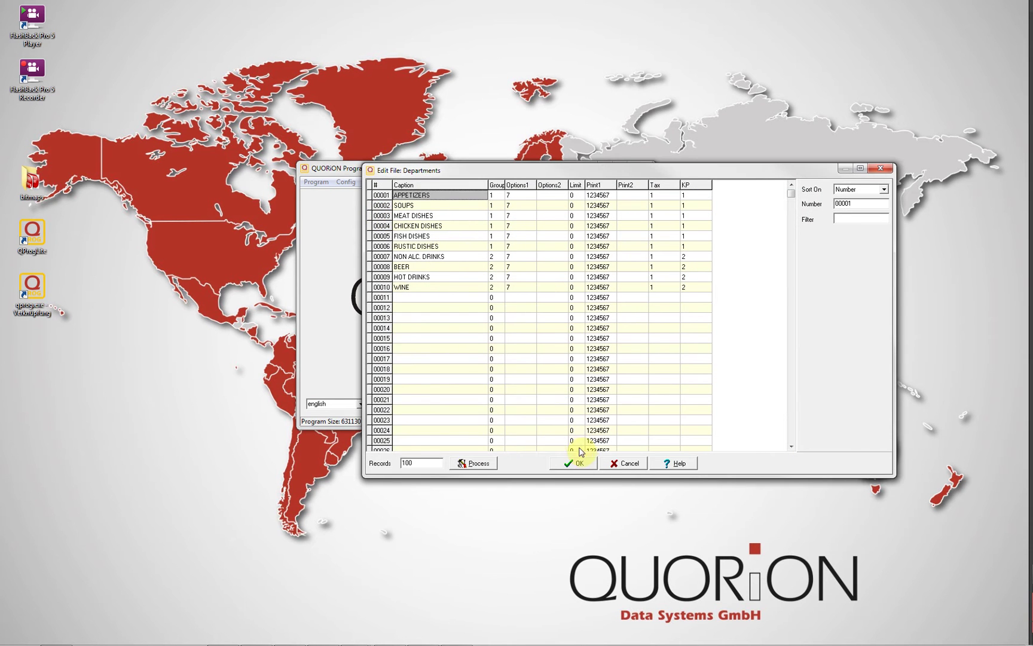
# Close the Departments file, then view and close the PLU file
pyautogui.click(582, 463)
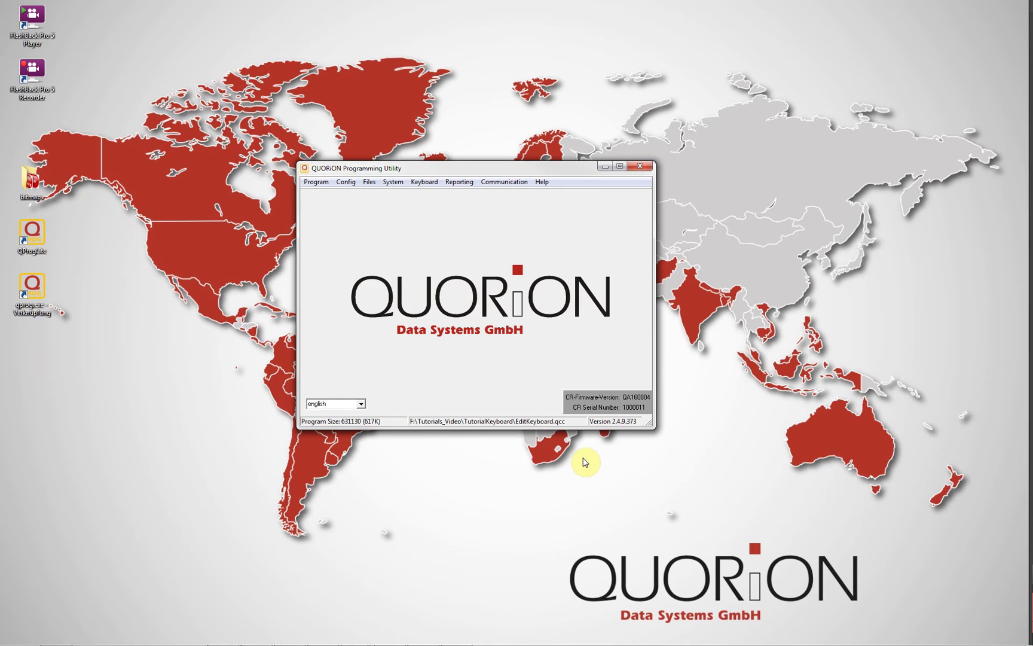
pyautogui.click(369, 182)
pyautogui.click(386, 232)
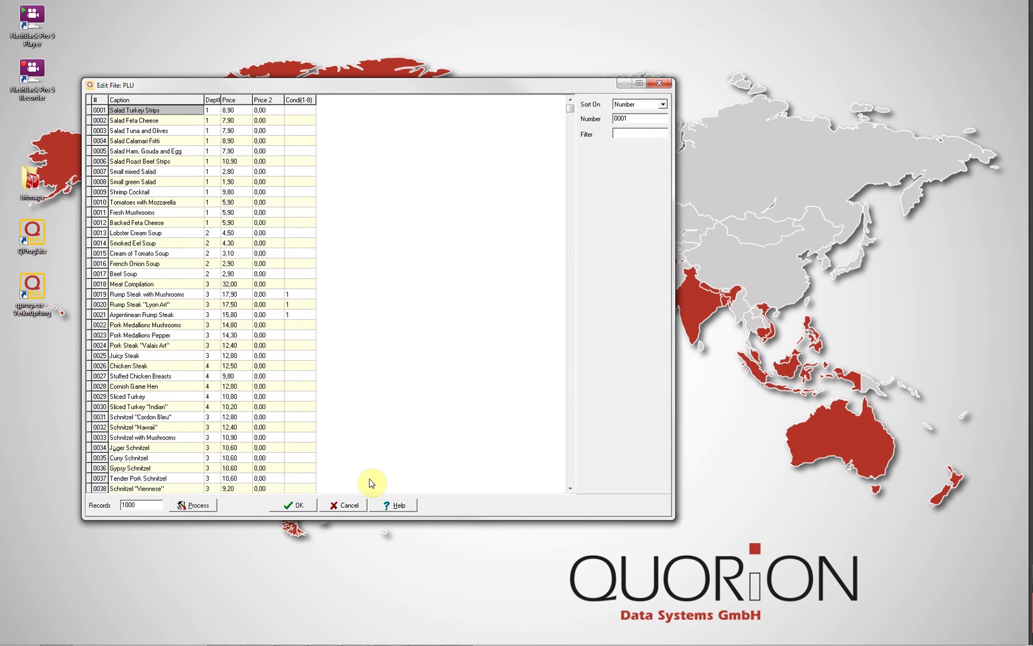
pyautogui.click(302, 507)
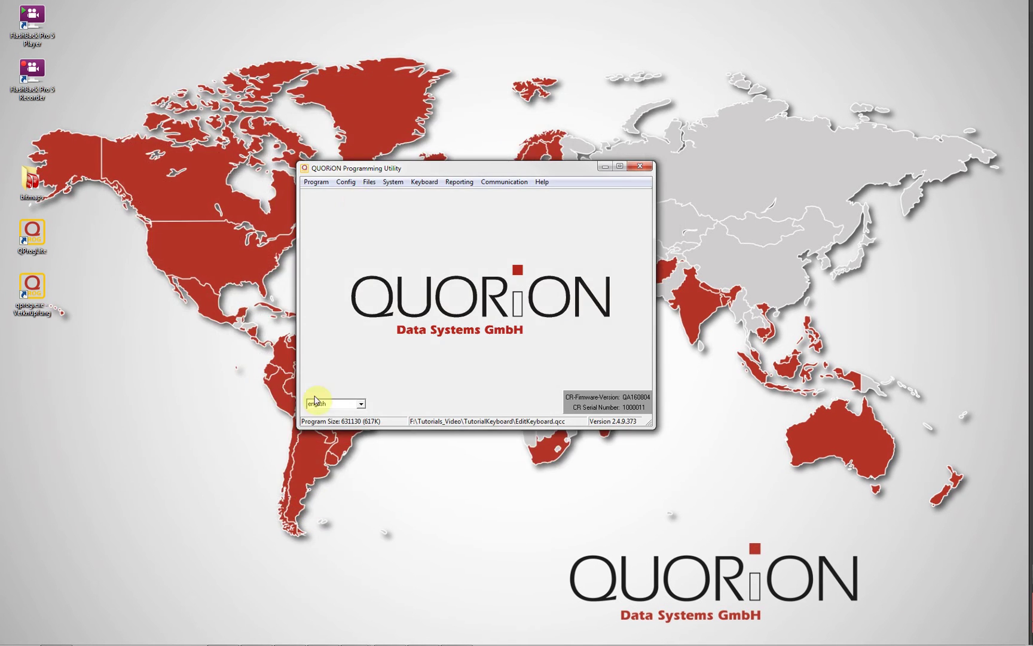
# View and close the Balance Functions file, then open the QTouch10 76Keys keyboard editor
pyautogui.click(373, 183)
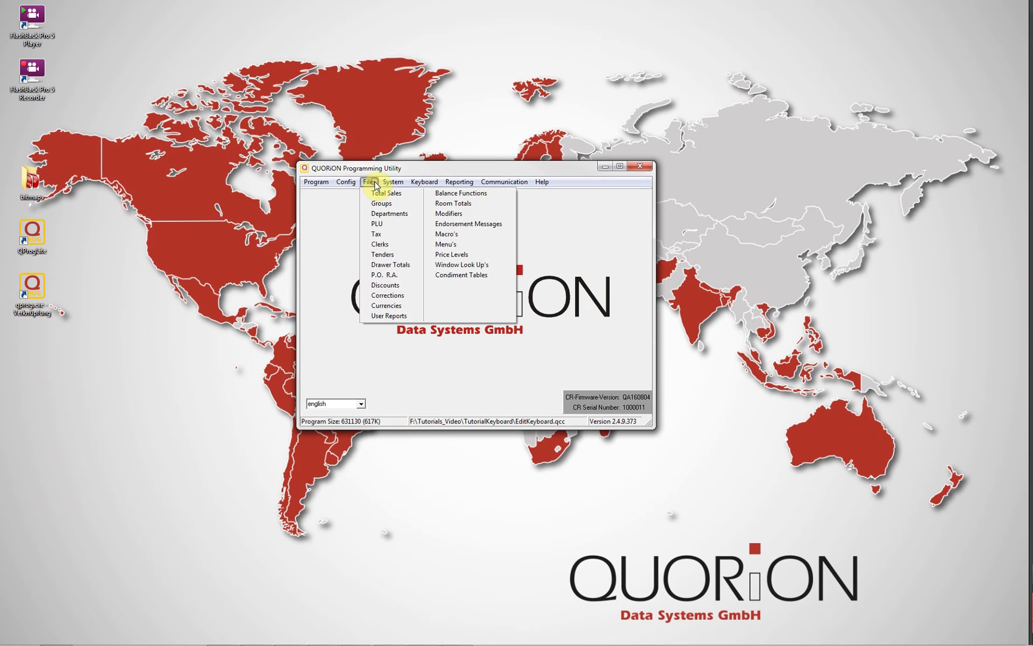
pyautogui.click(433, 194)
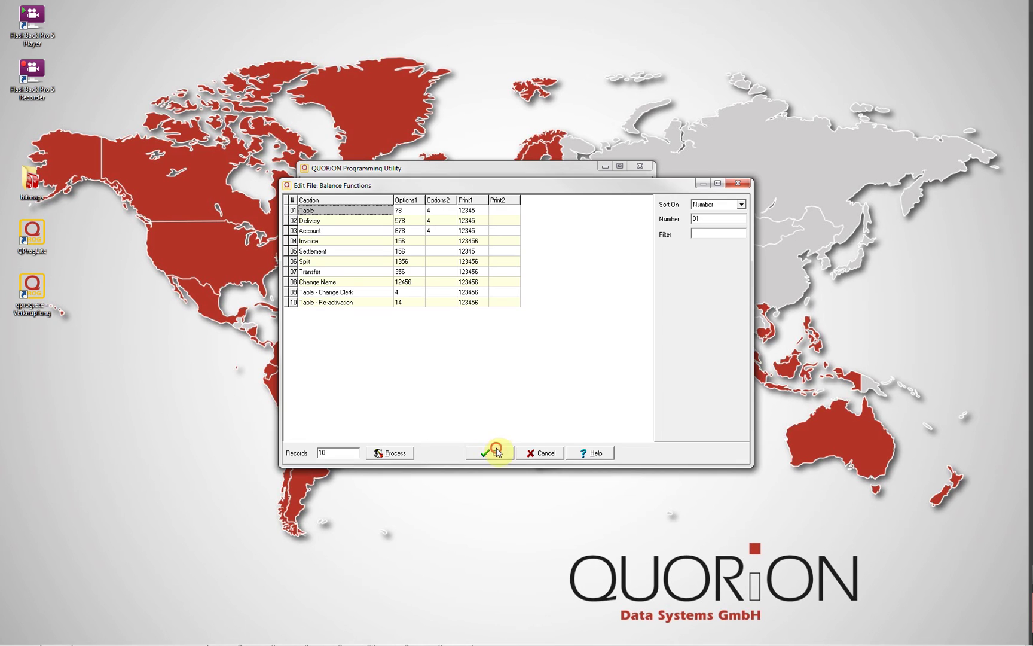
pyautogui.click(496, 452)
pyautogui.click(416, 183)
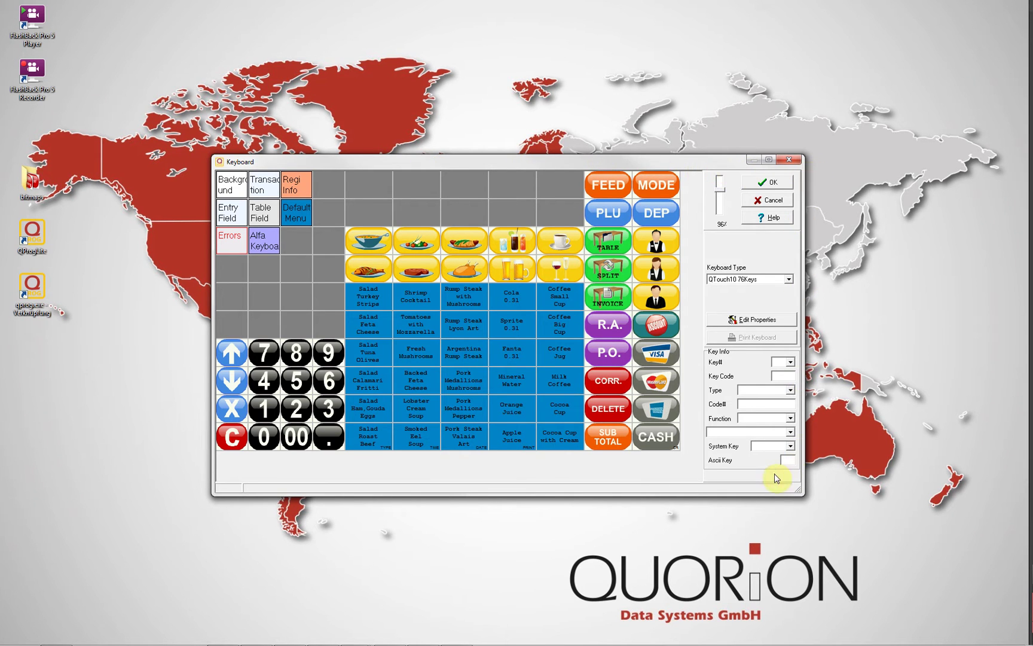
pyautogui.click(723, 189)
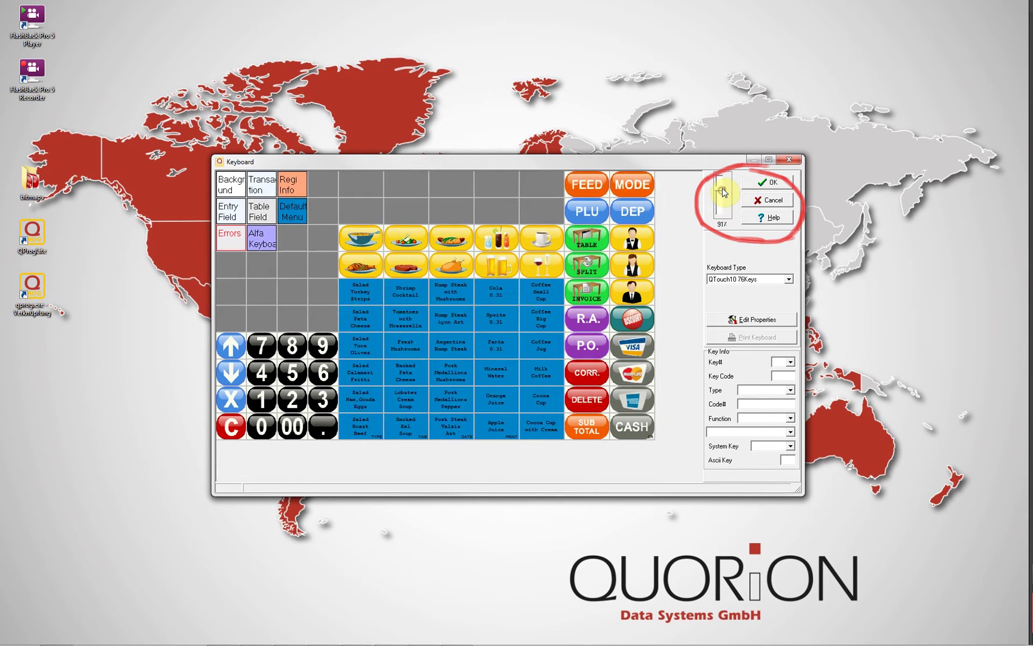
pyautogui.moveTo(723, 189); pyautogui.dragTo(725, 195)
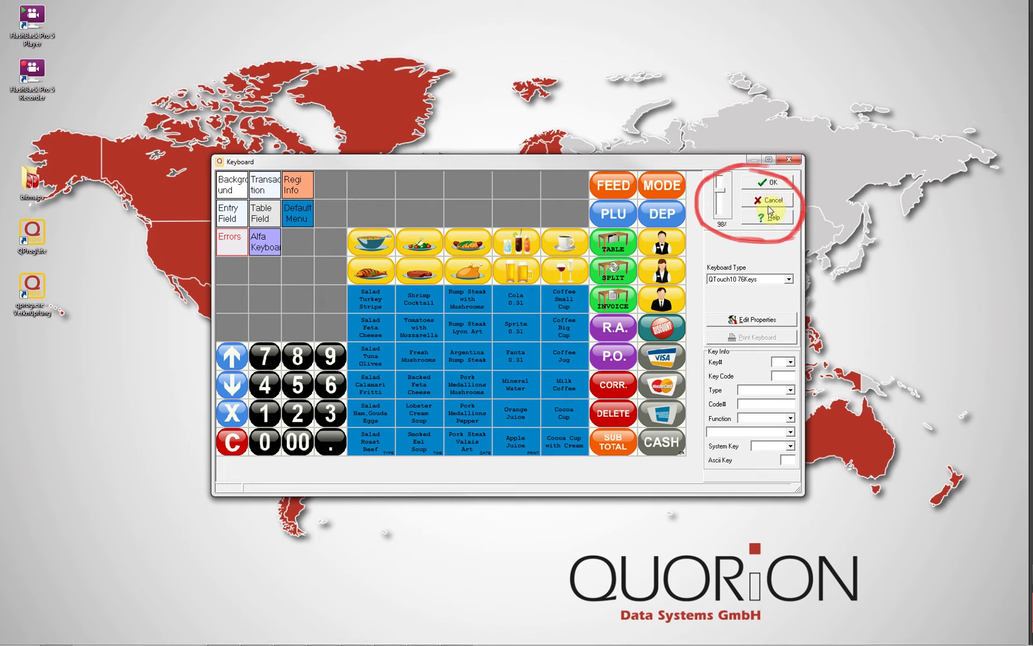
pyautogui.click(746, 279)
pyautogui.scroll(3, 745, 302)
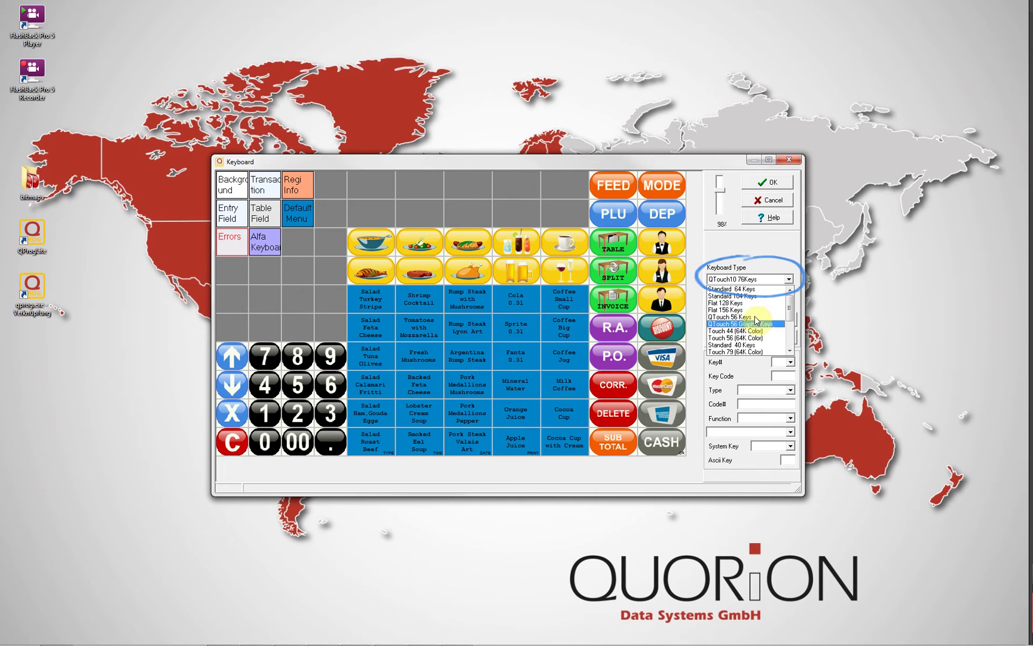
pyautogui.click(755, 256)
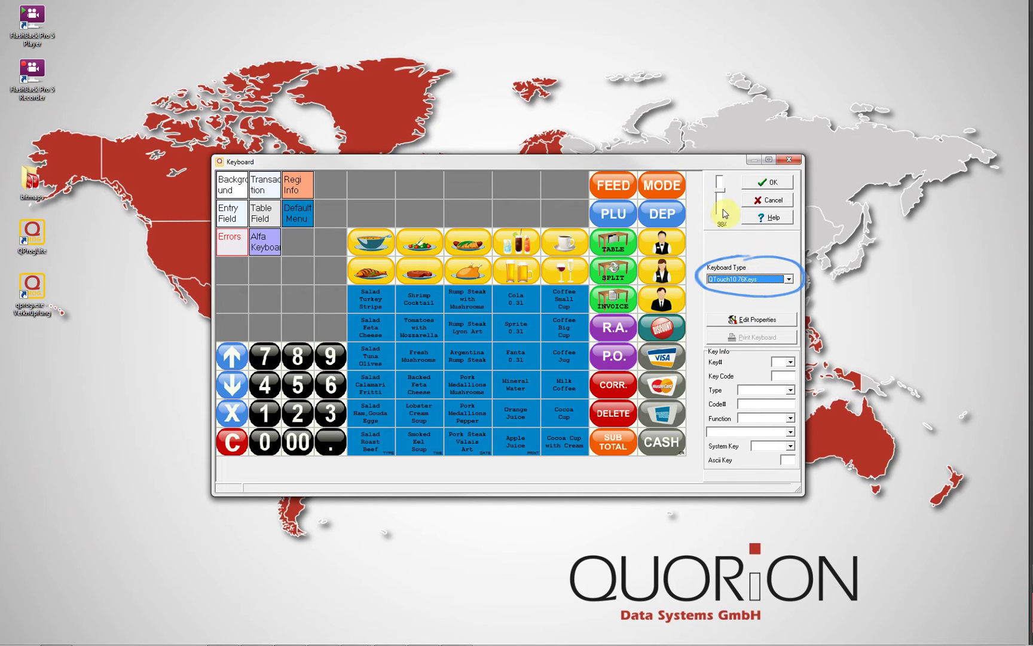
pyautogui.click(740, 323)
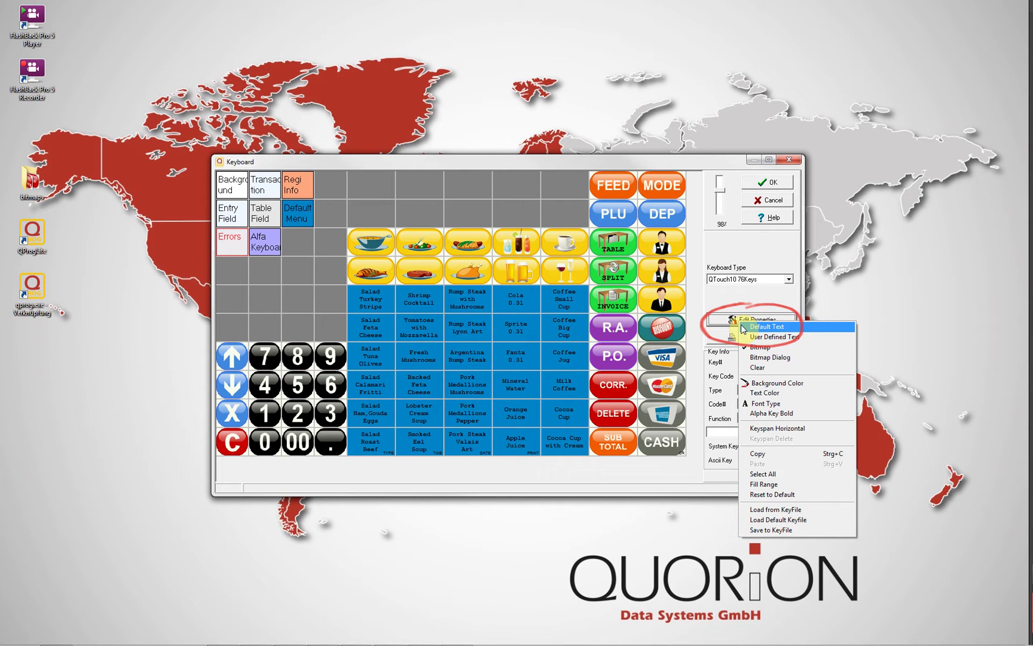
pyautogui.click(744, 327)
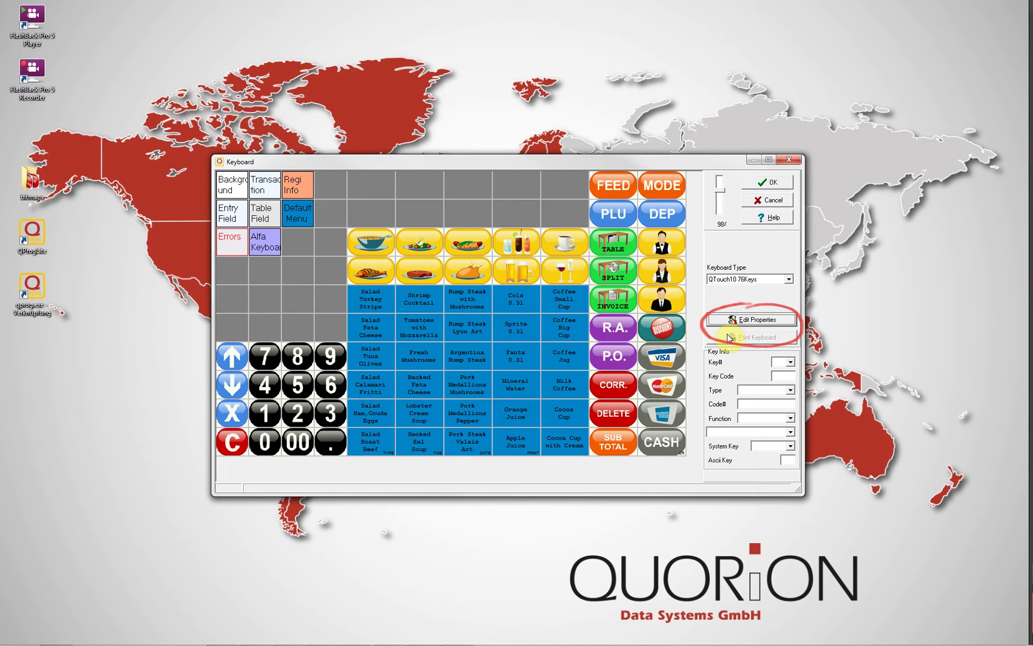
pyautogui.click(576, 302)
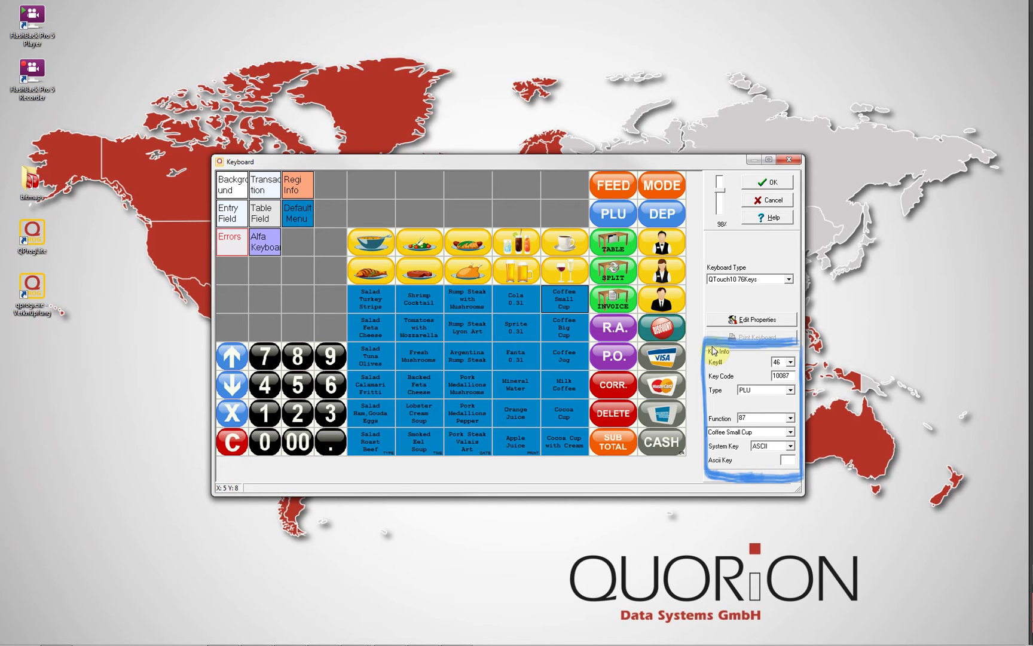
# Clear the 30 blue PLU keys from Salad Turkey Strips across the block, leaving them blank
pyautogui.click(250, 326)
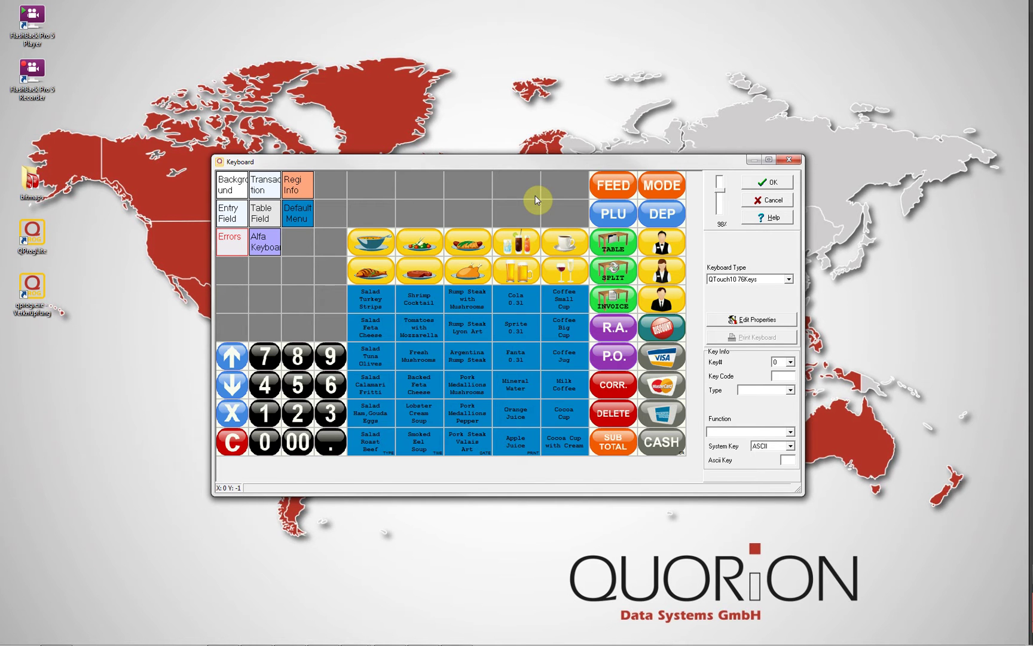
pyautogui.click(364, 306)
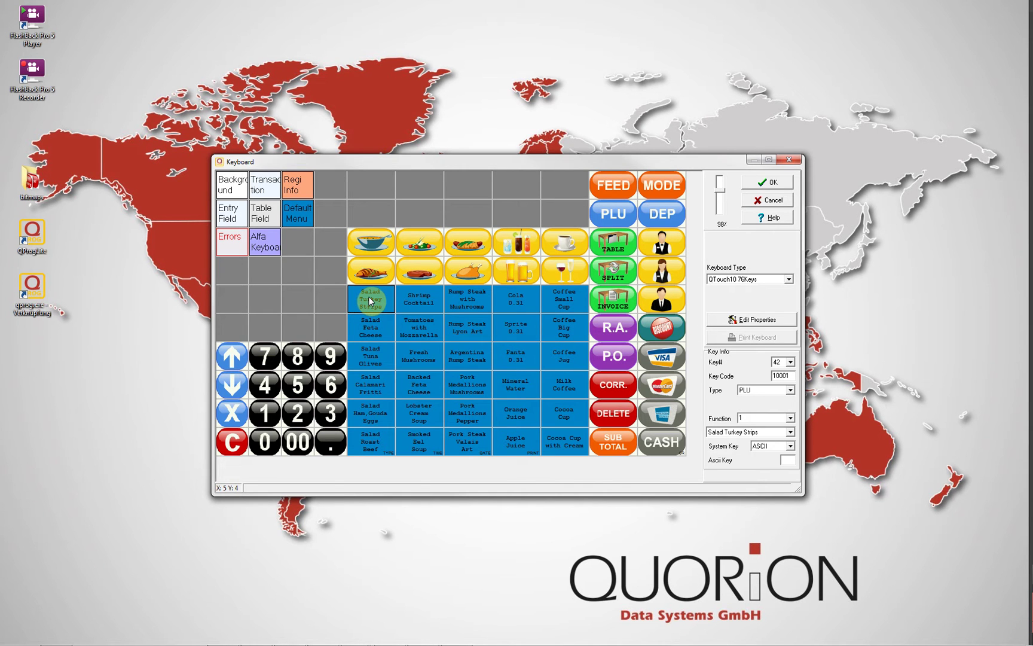
pyautogui.moveTo(370, 301); pyautogui.dragTo(560, 440)
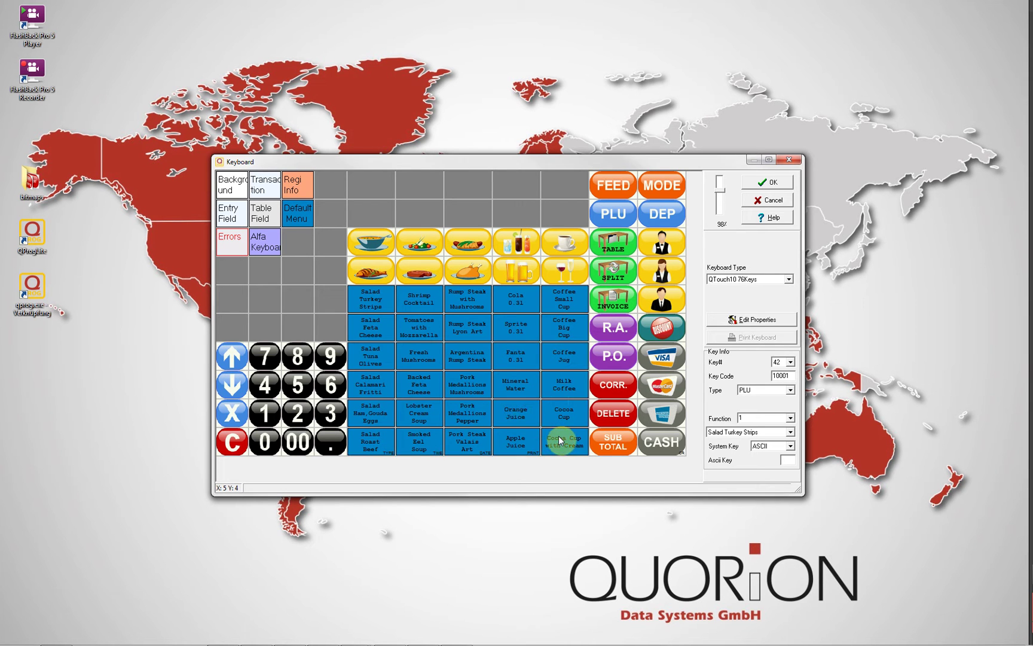
pyautogui.rightClick(370, 307)
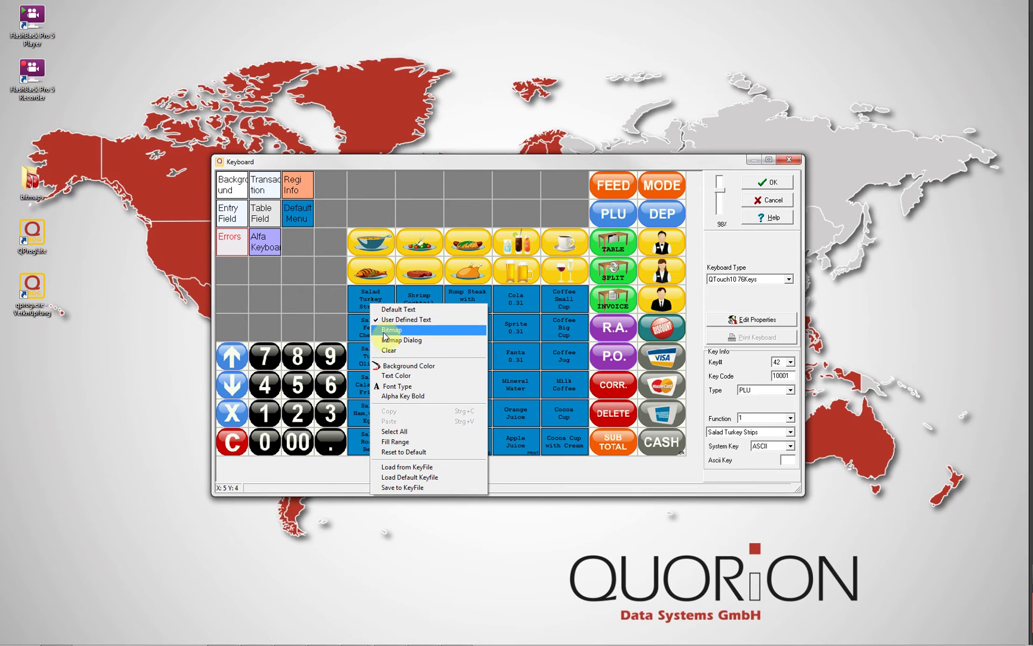
pyautogui.click(386, 351)
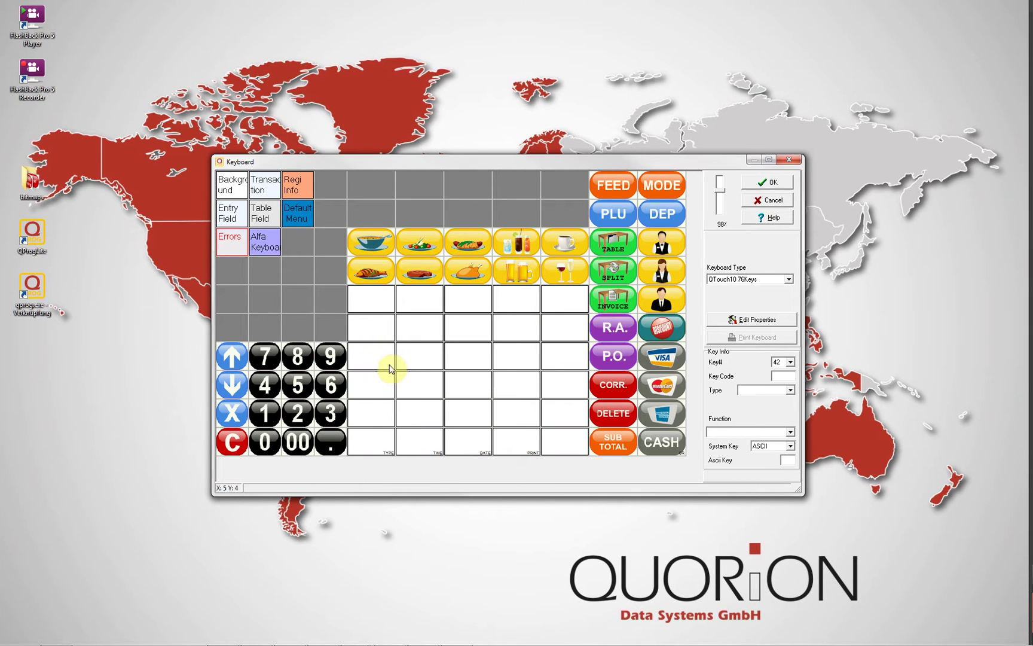
pyautogui.click(380, 441)
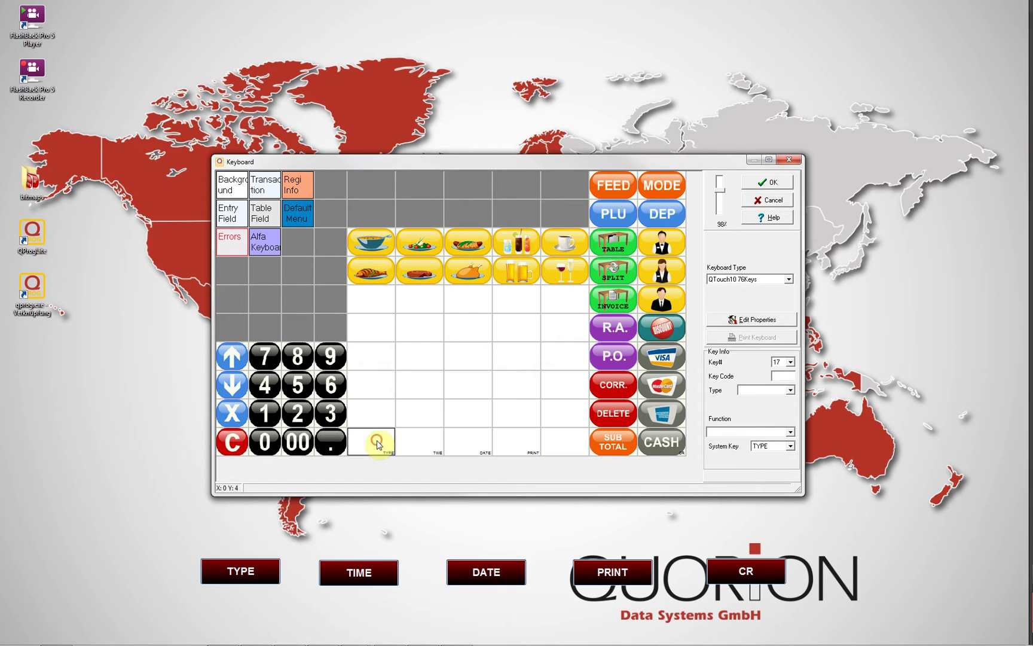
pyautogui.click(409, 445)
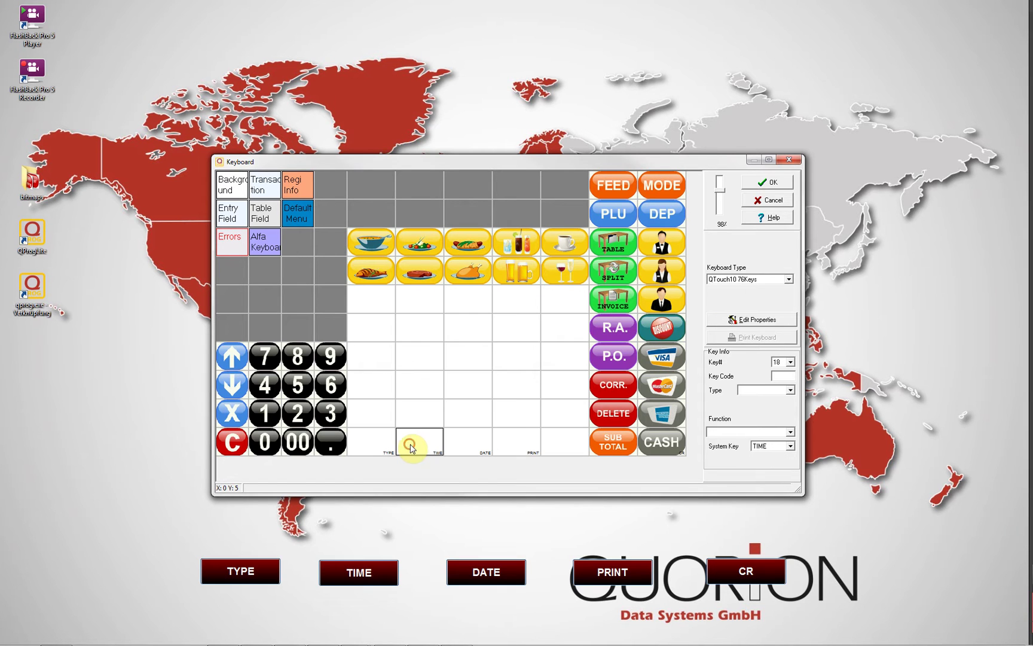
pyautogui.click(468, 453)
pyautogui.click(513, 448)
pyautogui.click(665, 447)
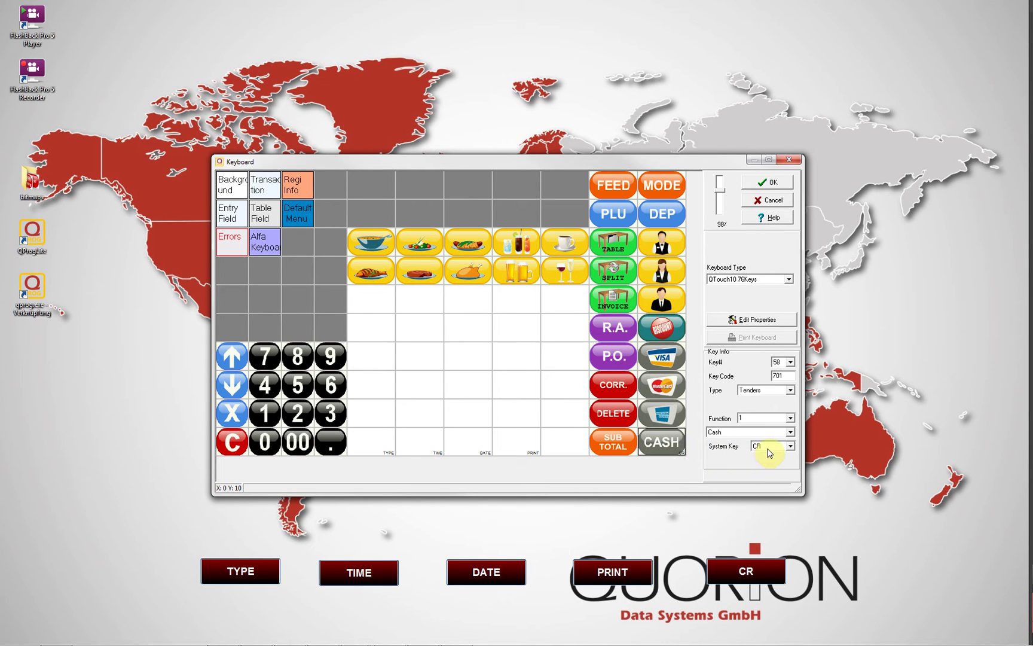
pyautogui.click(655, 444)
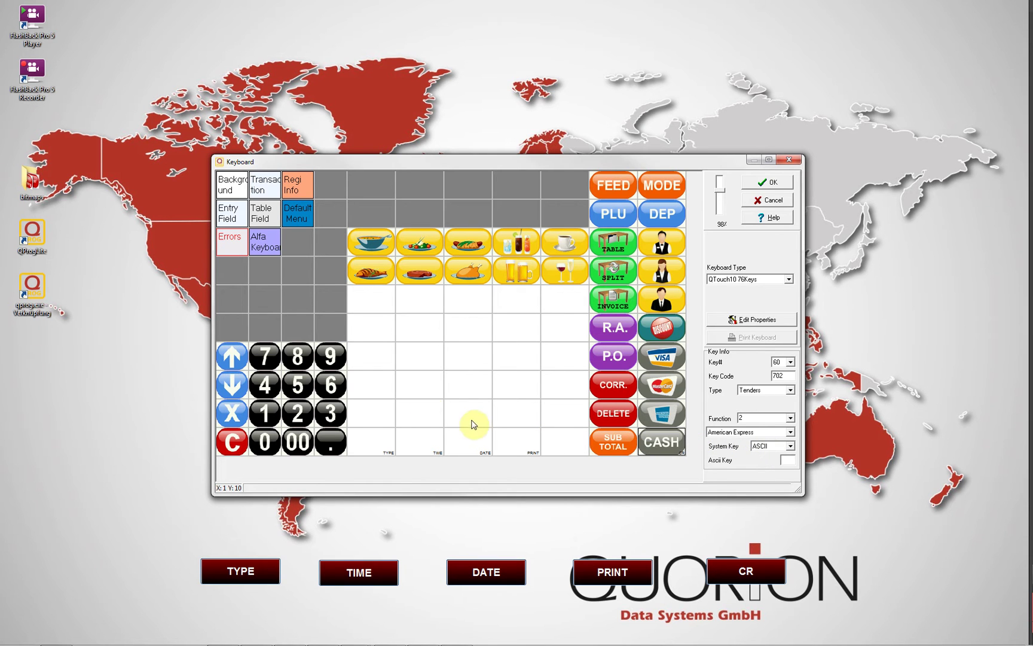
pyautogui.click(385, 307)
# Merge blank keys into a double-width key and a 2×2 block key below it
pyautogui.rightClick(385, 307)
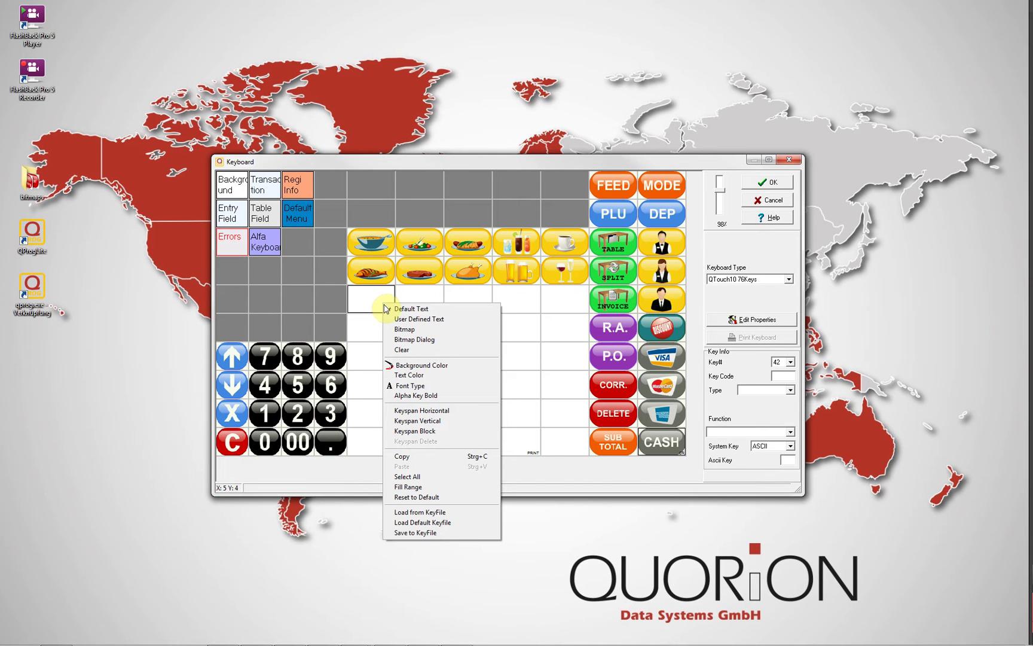
pyautogui.click(417, 411)
pyautogui.click(371, 295)
pyautogui.click(372, 331)
pyautogui.rightClick(371, 330)
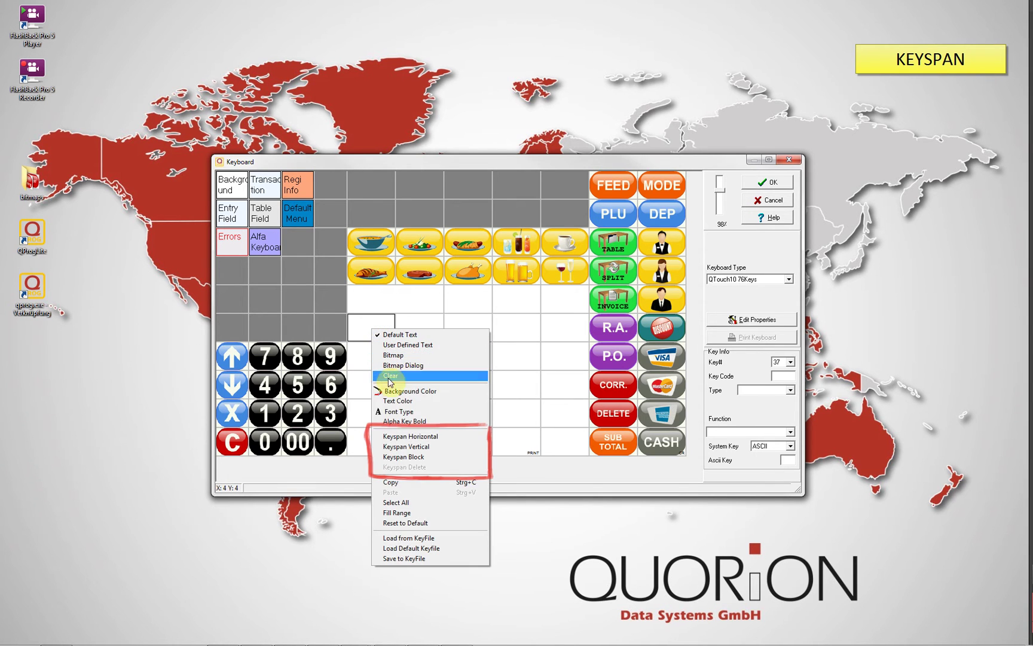
pyautogui.click(397, 457)
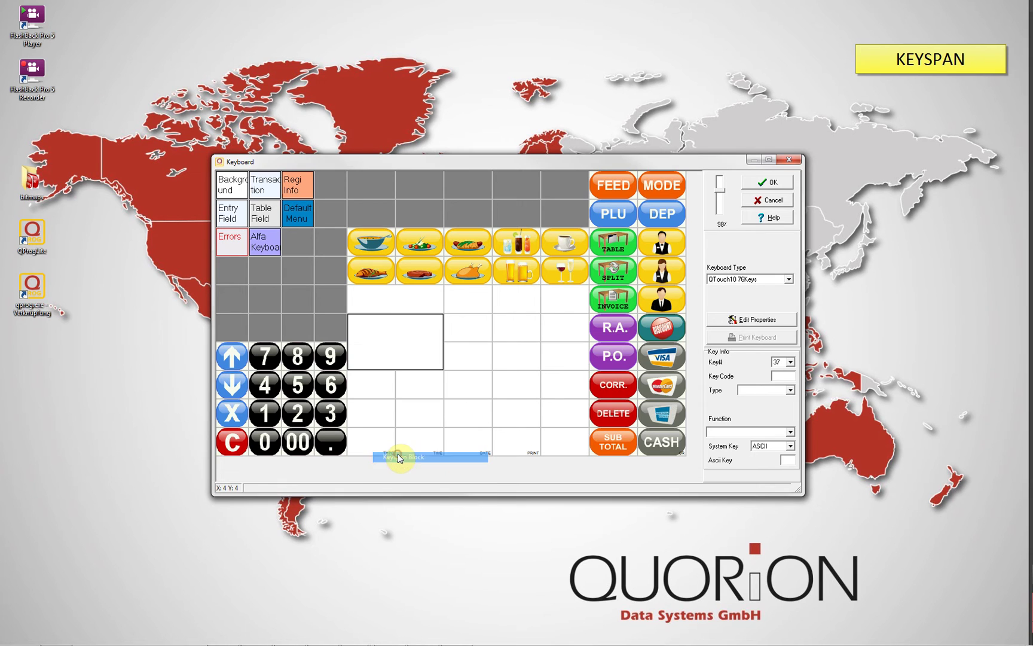
# Make two blank keys below the block span two rows each
pyautogui.rightClick(368, 389)
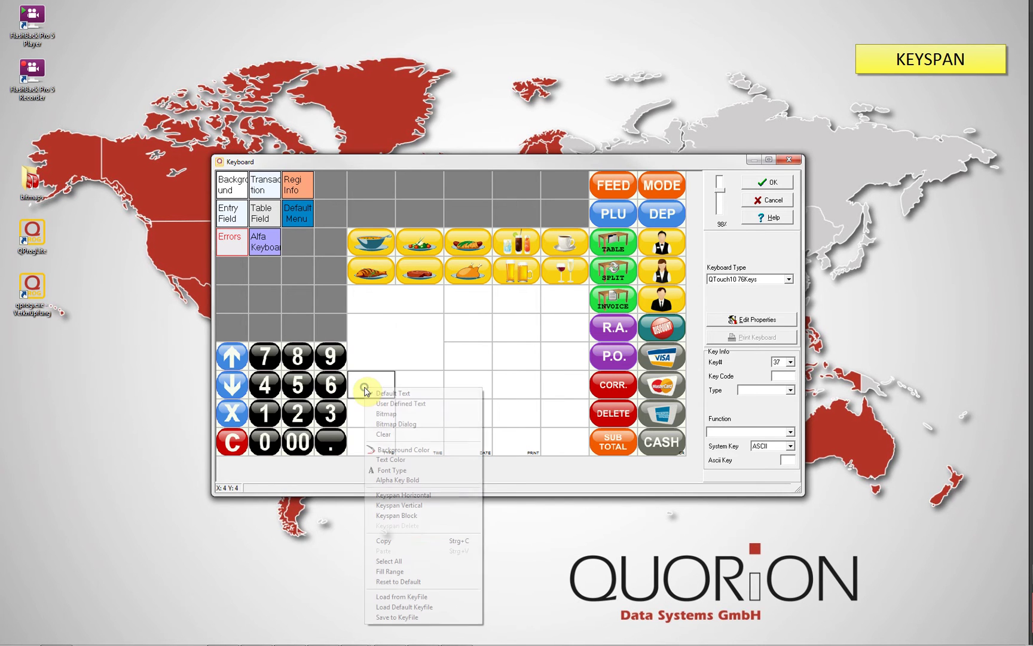
pyautogui.click(405, 506)
pyautogui.rightClick(417, 393)
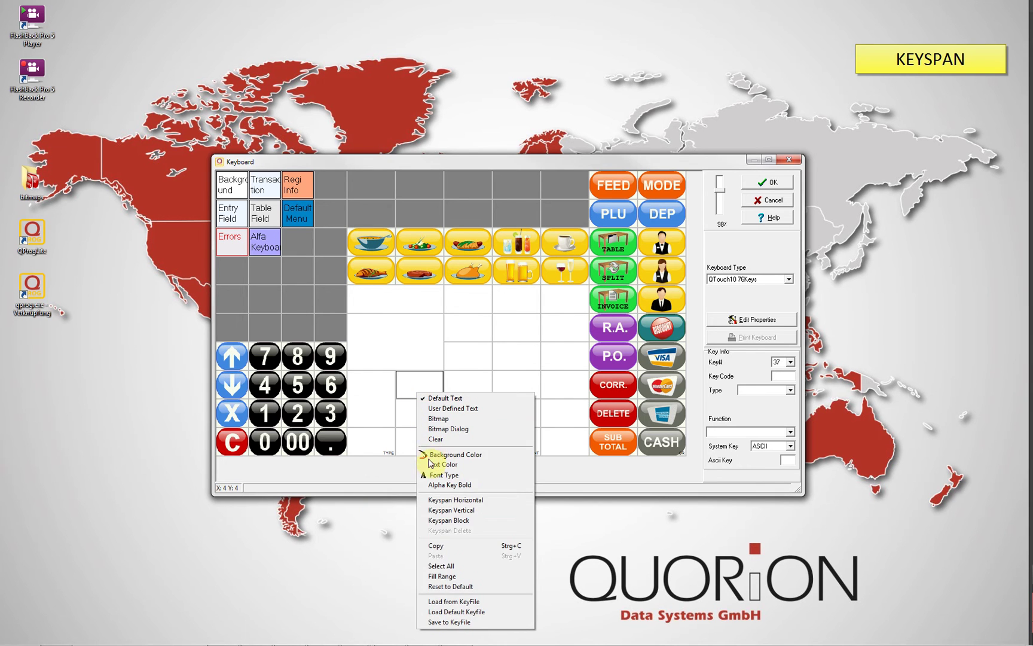
pyautogui.click(435, 510)
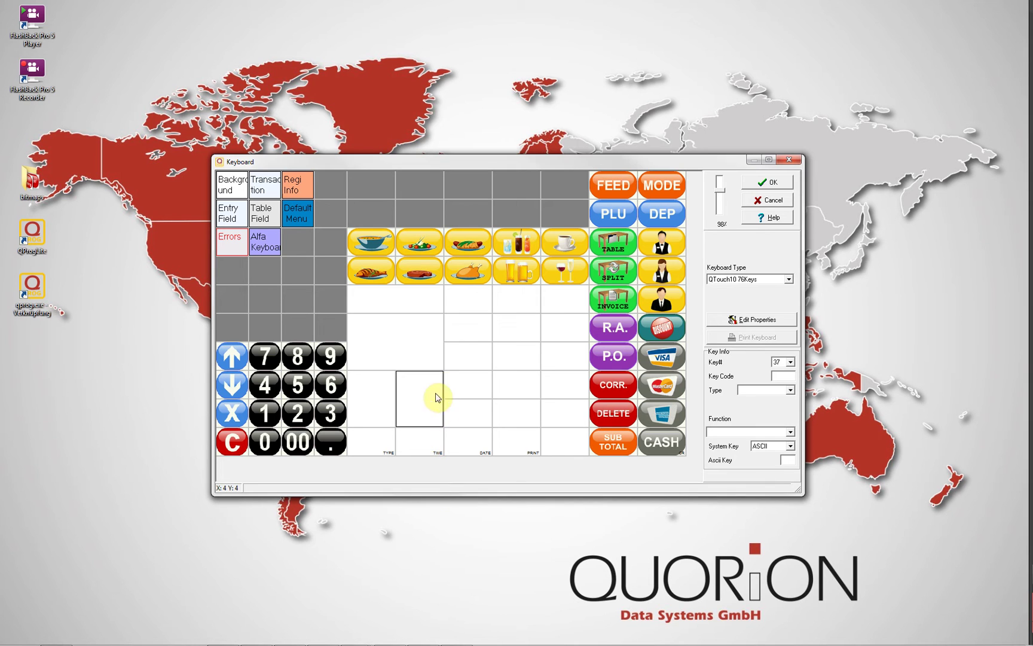
# Set the double-width key's background to light green in the Farbe colour dialog
pyautogui.click(366, 294)
pyautogui.rightClick(366, 294)
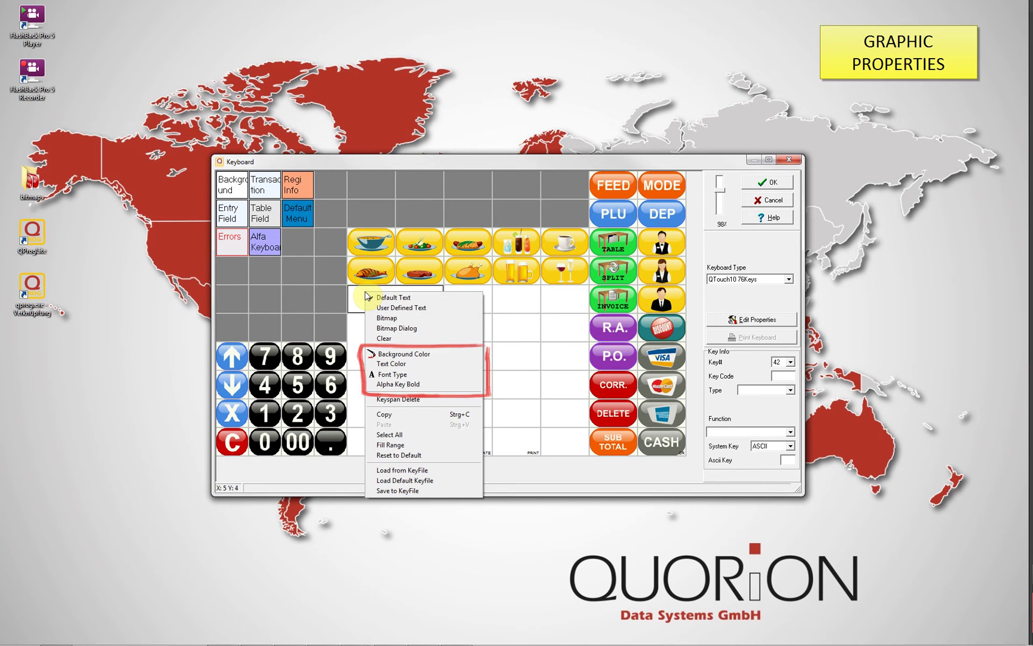
pyautogui.click(398, 354)
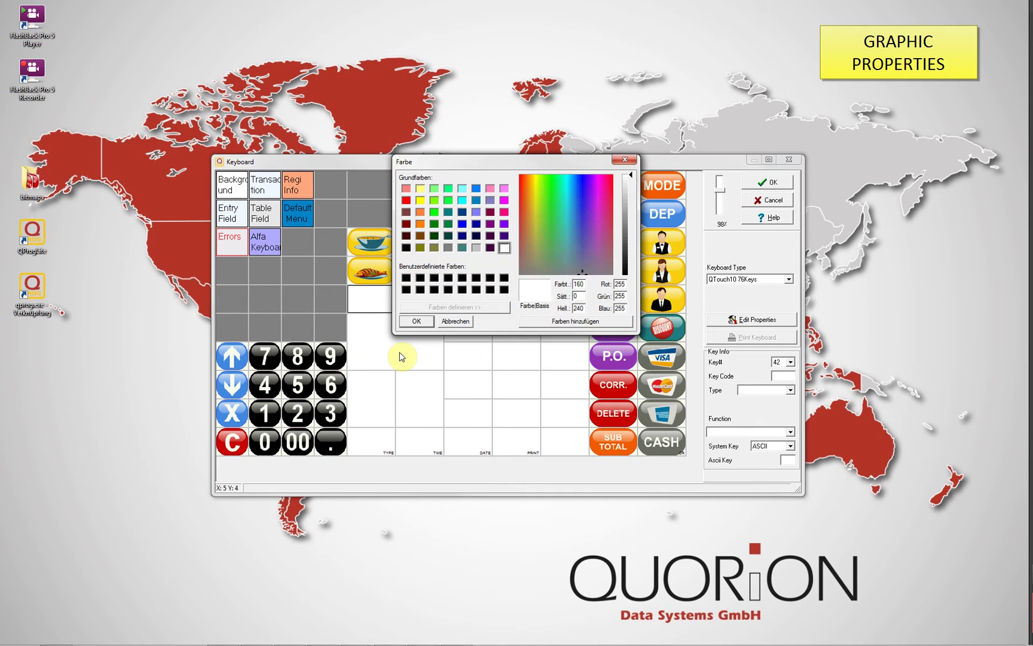
pyautogui.click(434, 188)
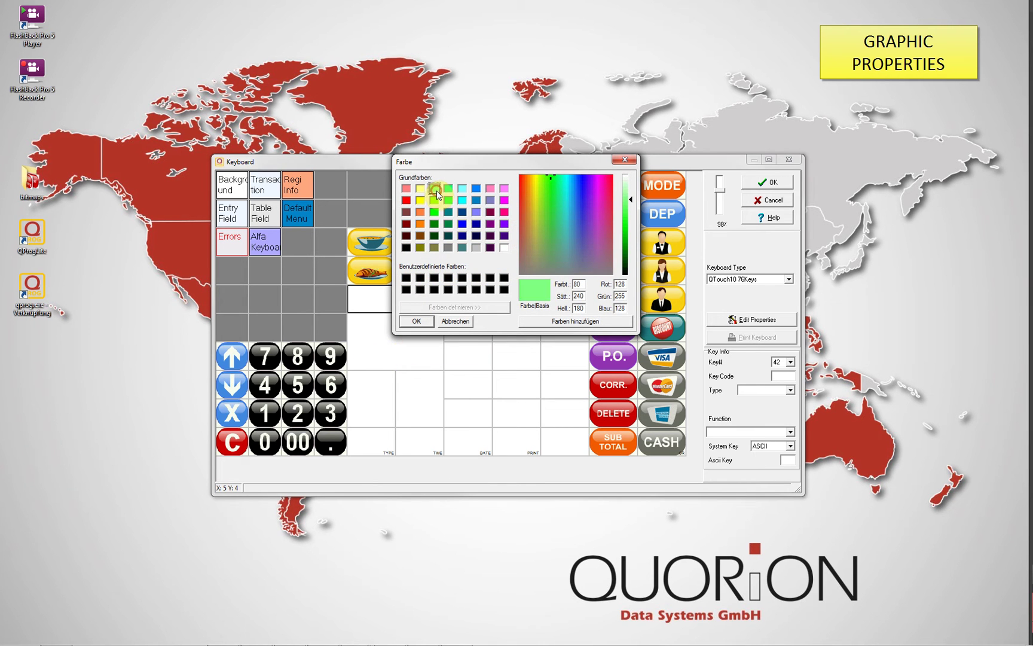
pyautogui.click(405, 321)
pyautogui.click(401, 333)
pyautogui.rightClick(400, 333)
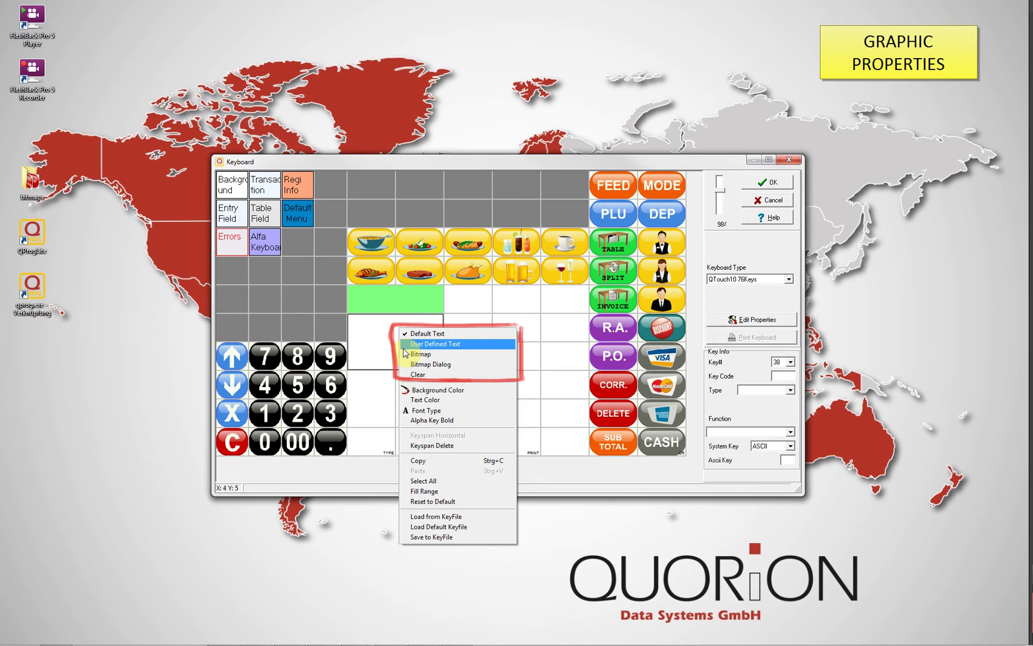
# Put appetizer1.bmp on the block key and label the double-height key 'Only Testing Key'
pyautogui.click(406, 354)
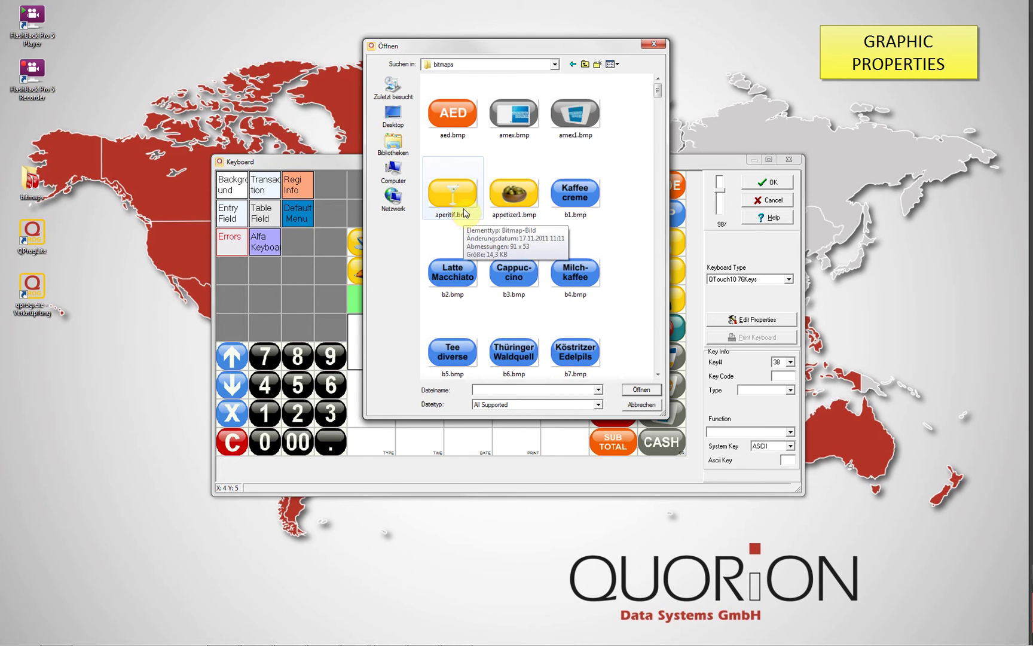
pyautogui.doubleClick(514, 196)
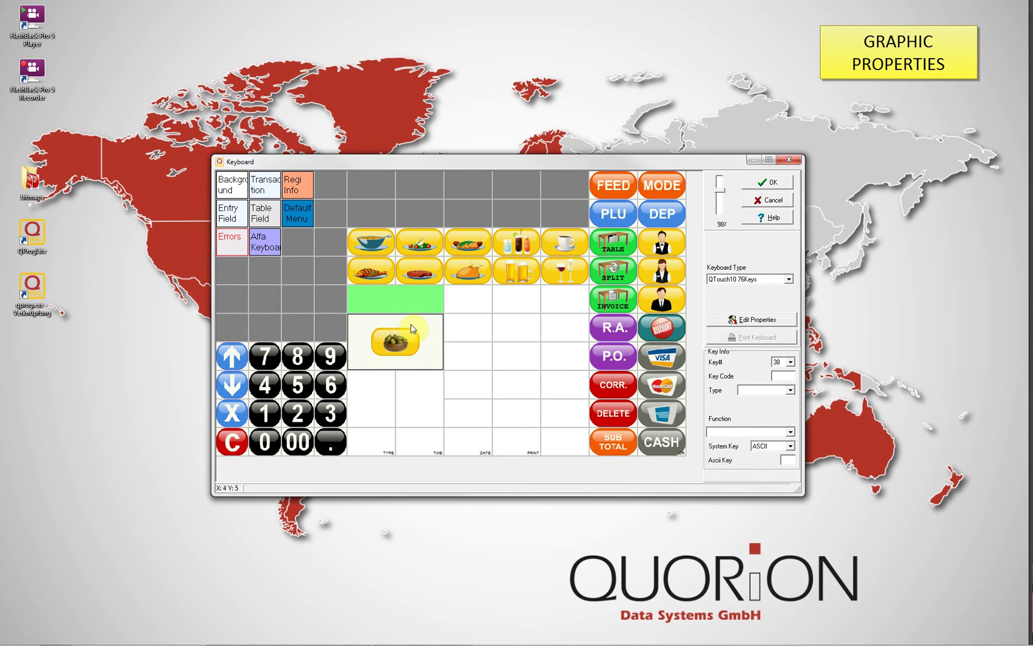
pyautogui.click(376, 393)
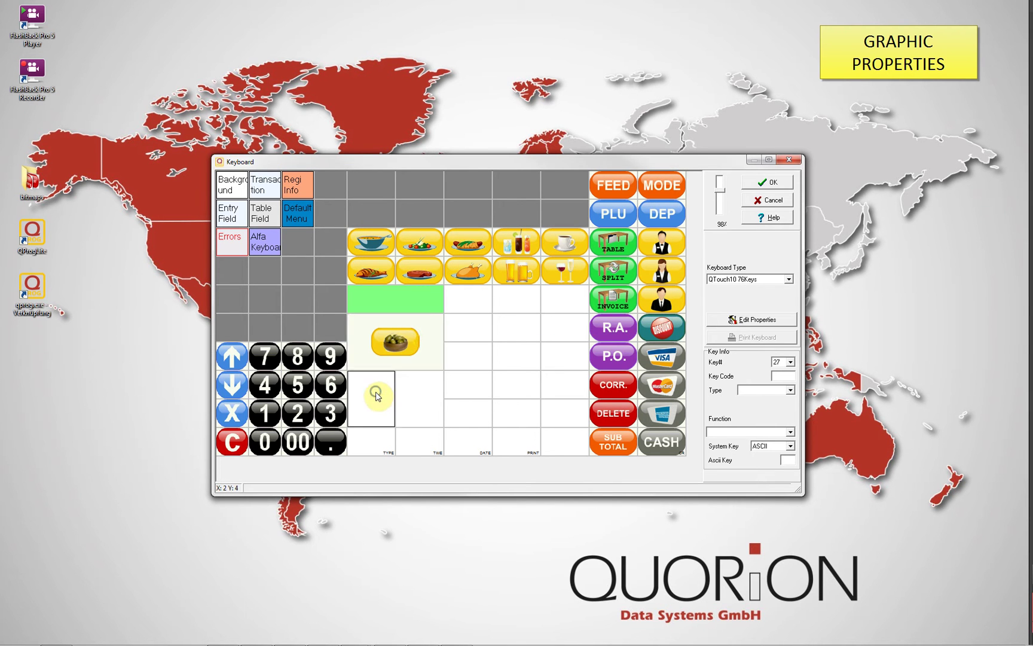
pyautogui.rightClick(375, 394)
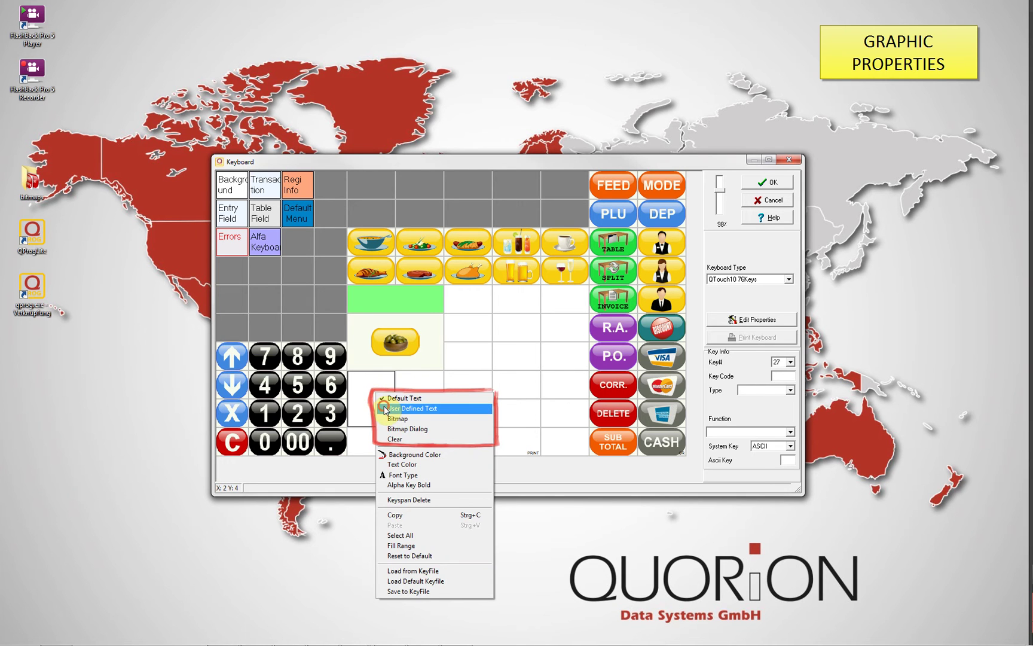
pyautogui.click(385, 409)
pyautogui.click(747, 367)
pyautogui.write('o')
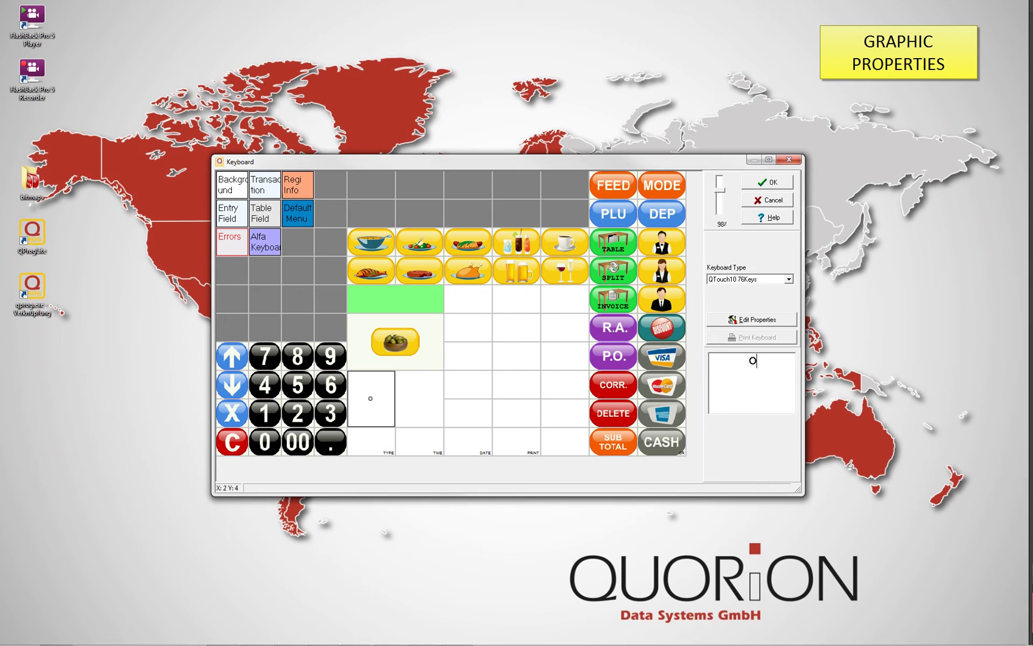
pyautogui.write('nly Testing Key')
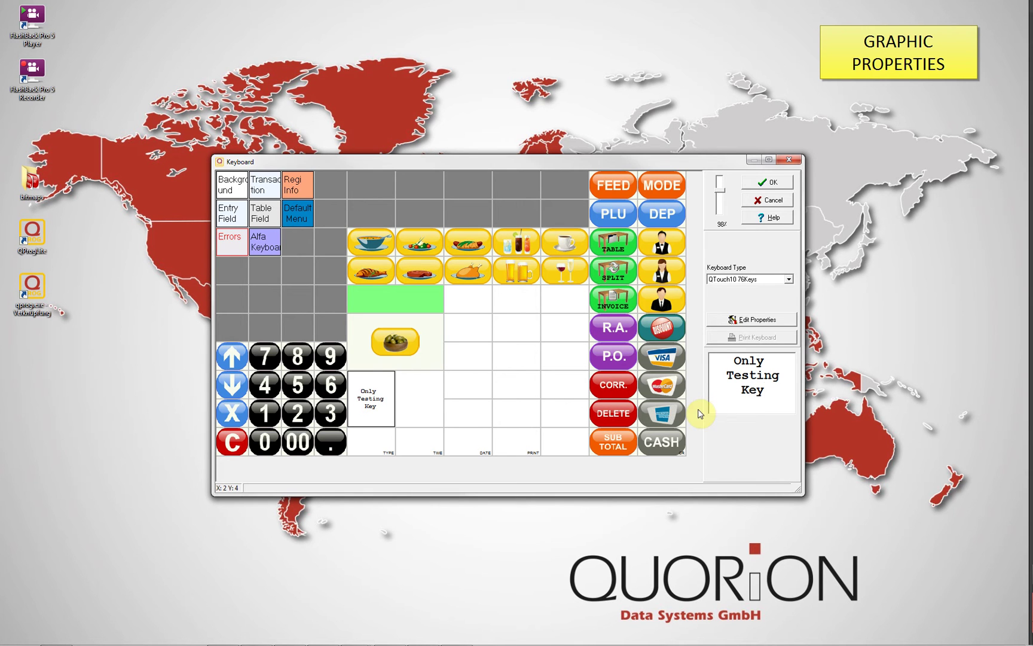
pyautogui.rightClick(381, 395)
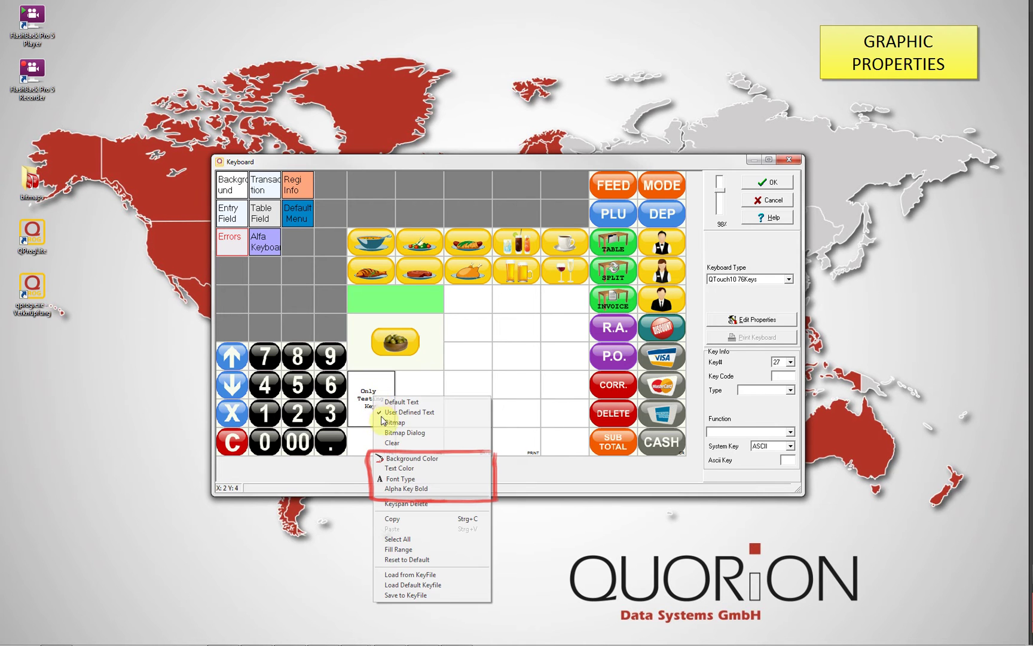
# Leave the label's font size unchanged after trying double width/height, and make it Alpha Key Bold
pyautogui.click(418, 480)
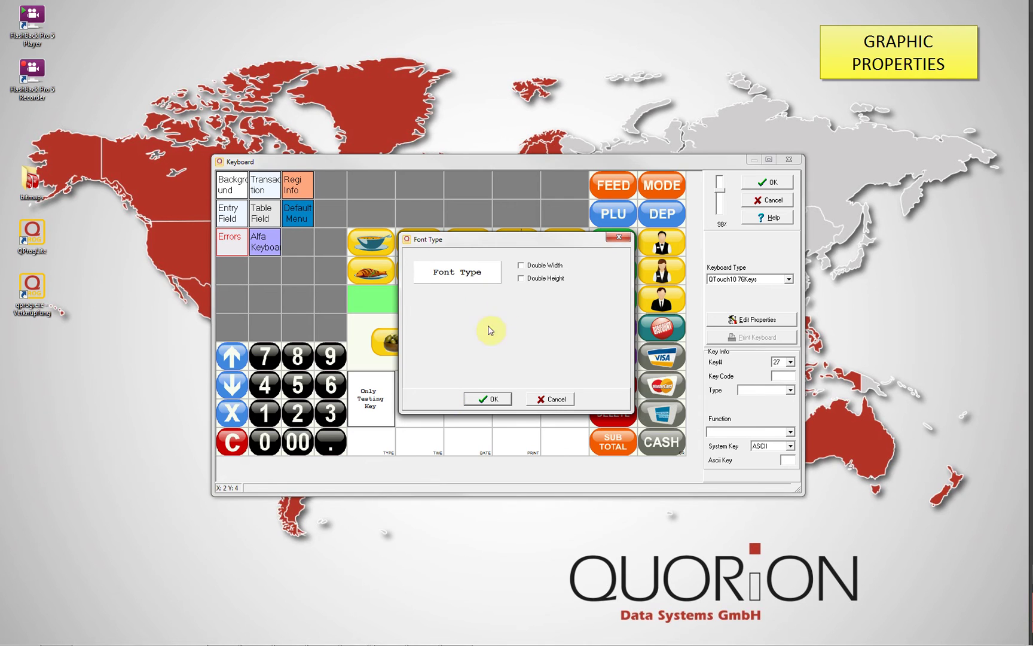
pyautogui.click(519, 265)
pyautogui.click(520, 279)
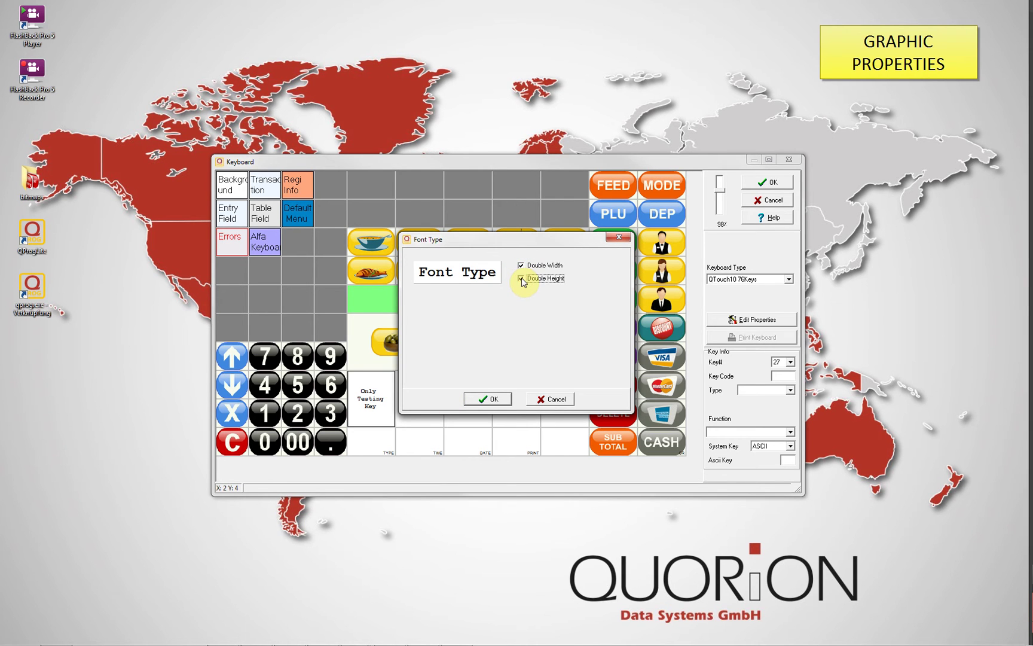
pyautogui.click(521, 278)
pyautogui.click(523, 265)
pyautogui.click(484, 400)
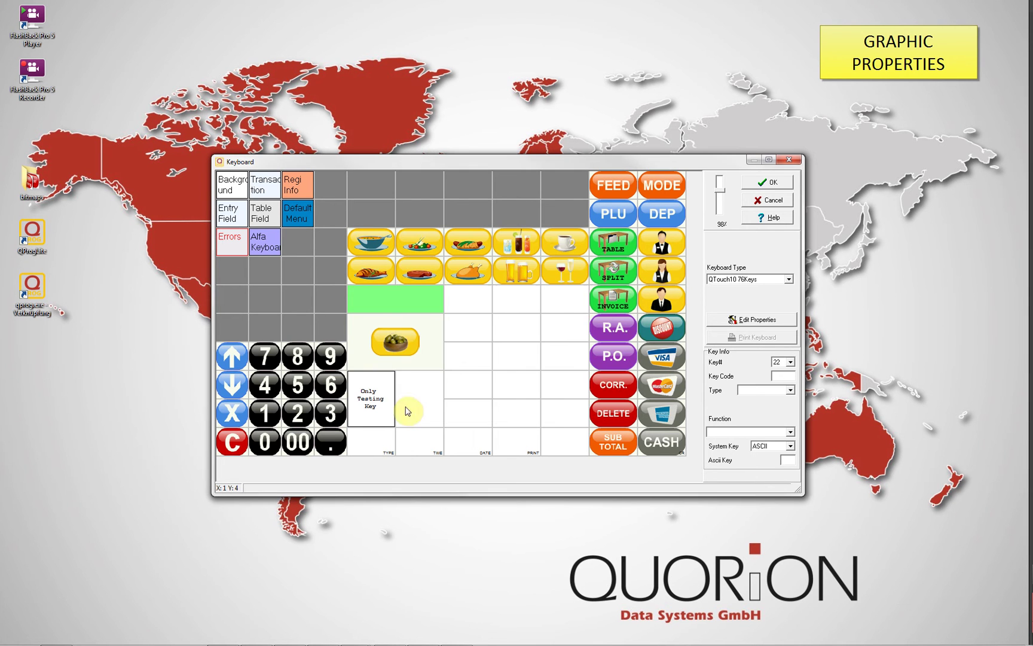
pyautogui.rightClick(387, 407)
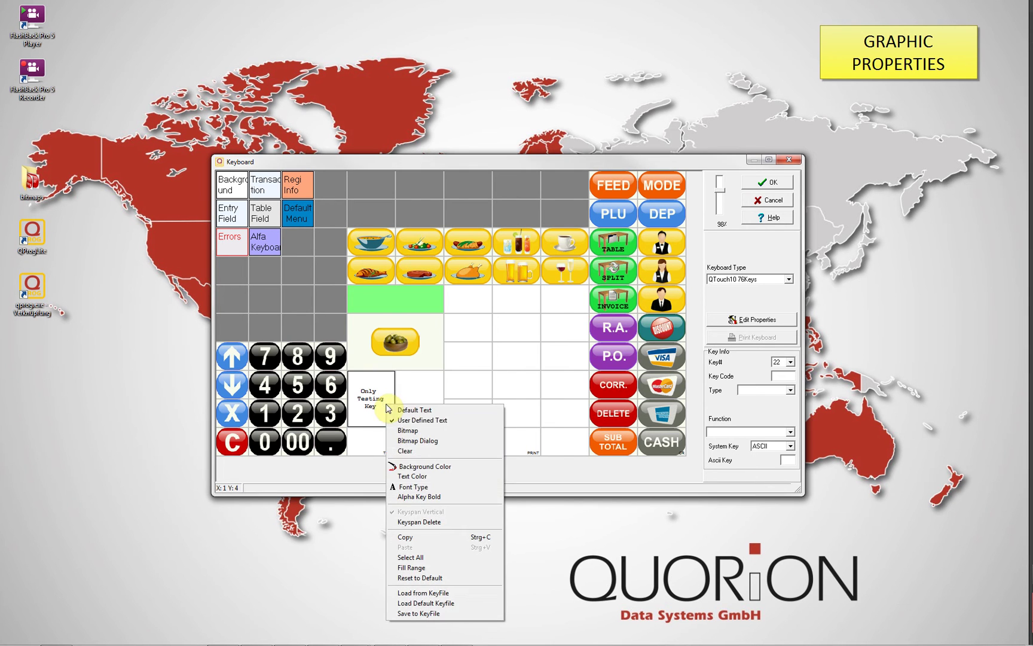
pyautogui.click(419, 494)
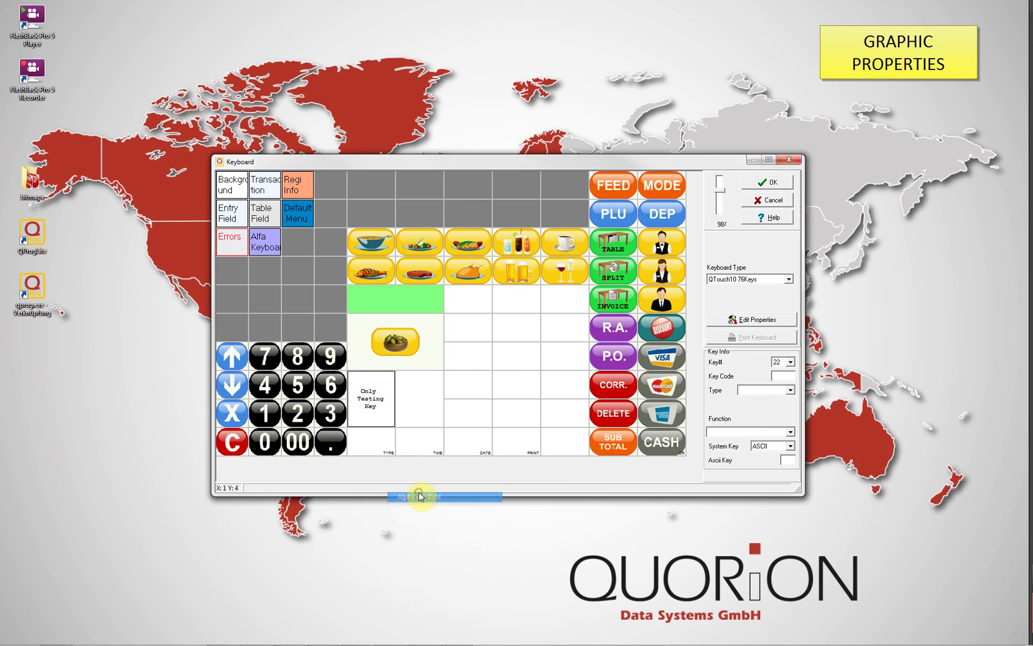
# Colour the Only Testing Key a darkened orange
pyautogui.rightClick(379, 403)
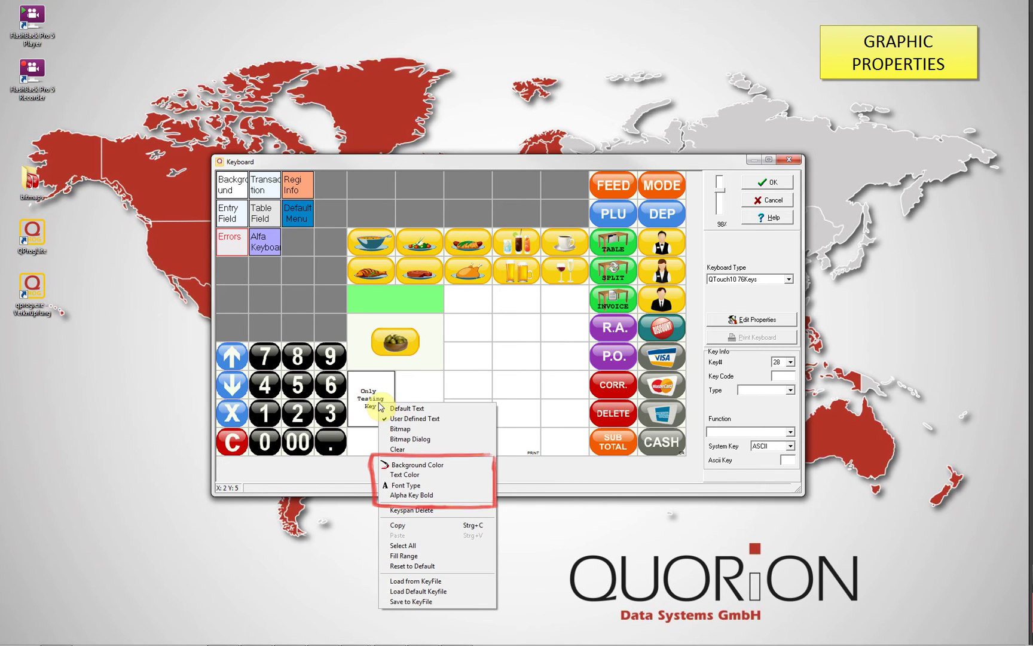
pyautogui.click(409, 466)
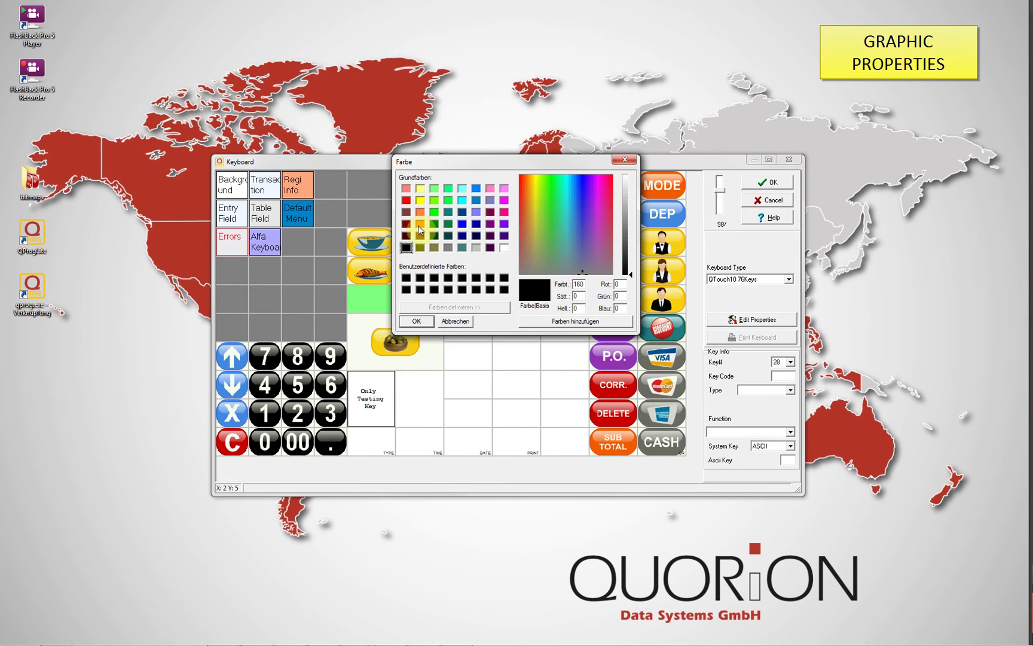
pyautogui.click(420, 226)
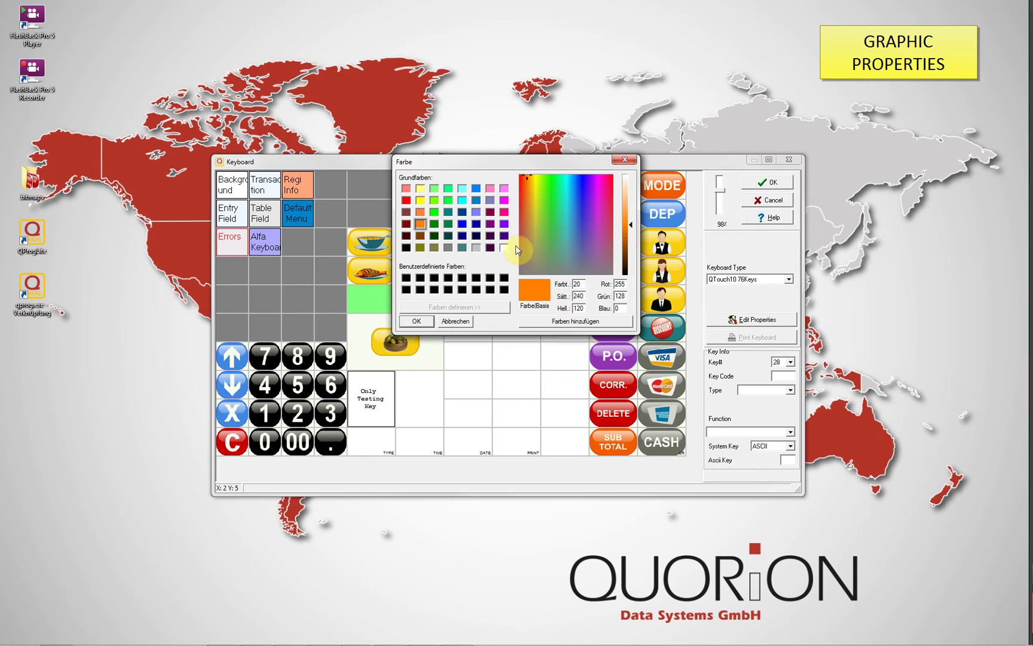
pyautogui.moveTo(631, 225); pyautogui.dragTo(632, 240)
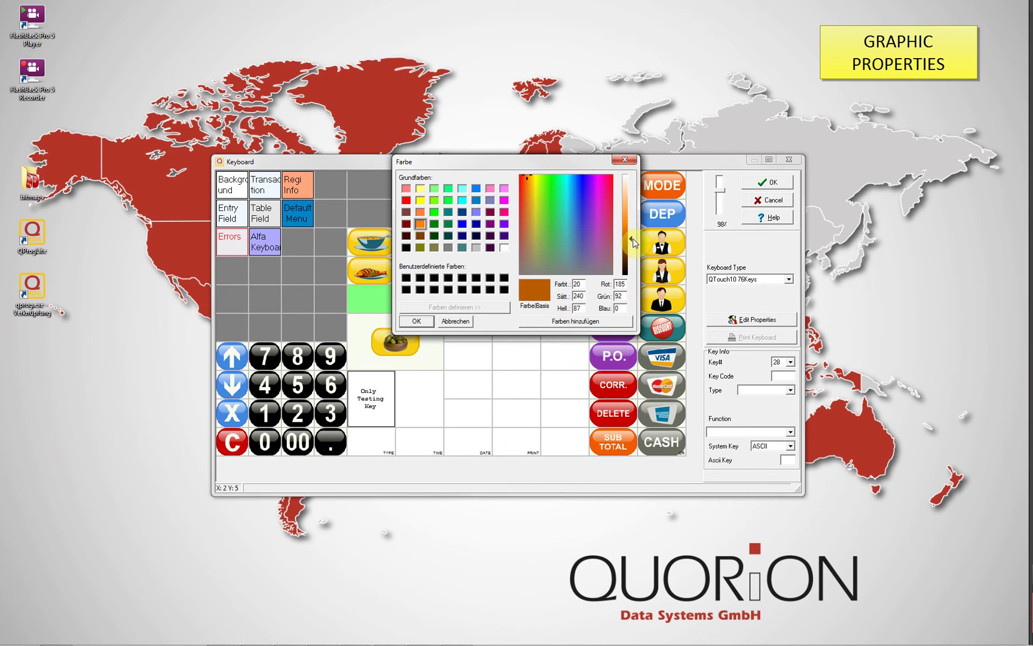
pyautogui.click(417, 321)
pyautogui.click(410, 410)
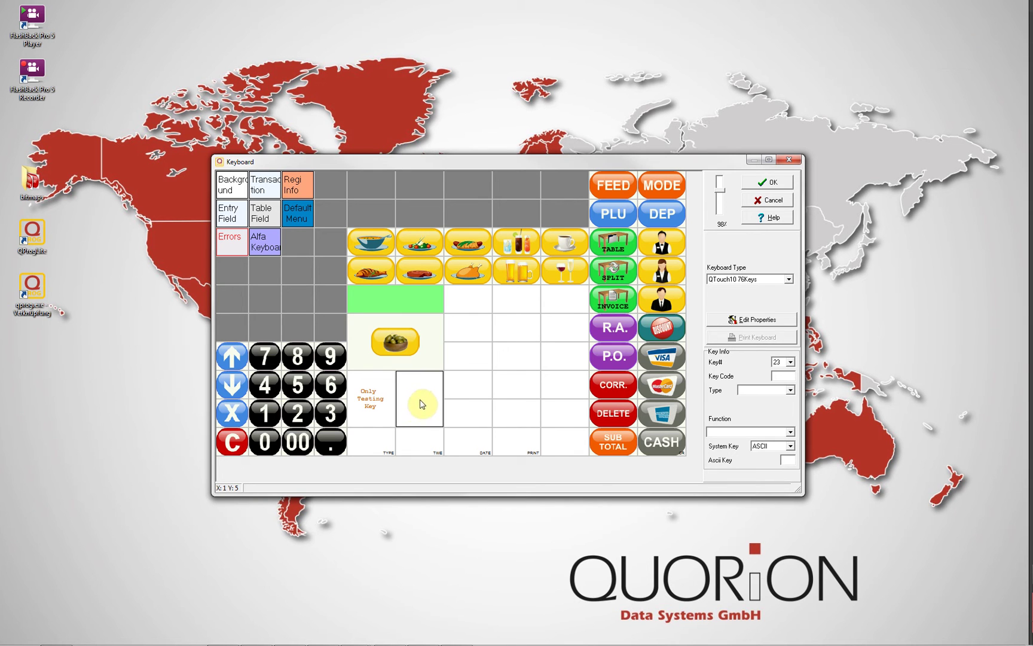
# Change the green key's type to PLU in Key Info
pyautogui.click(472, 299)
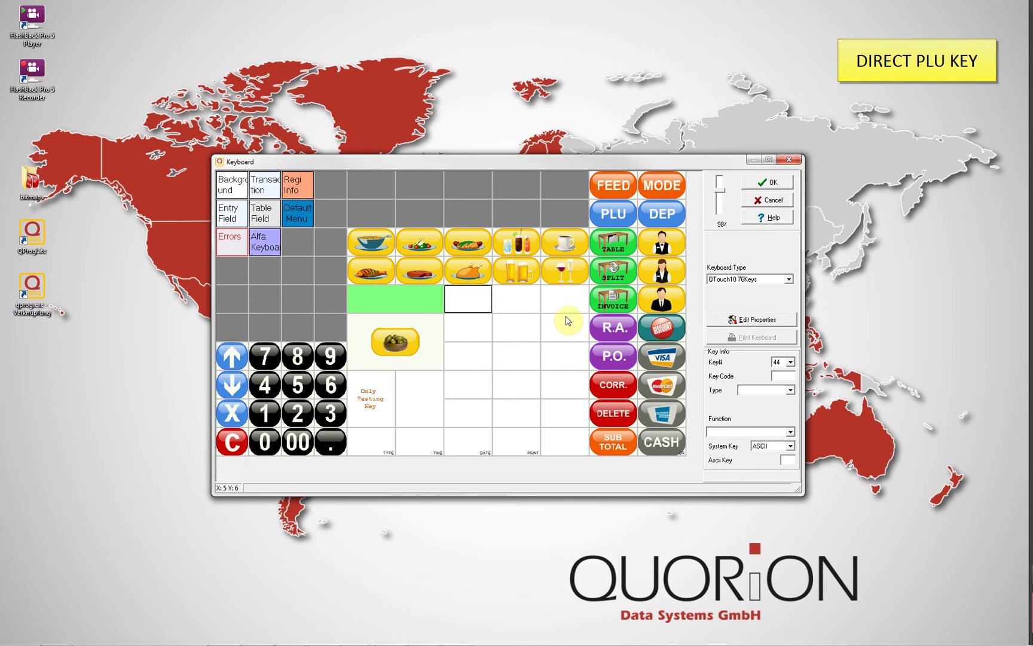
pyautogui.click(768, 392)
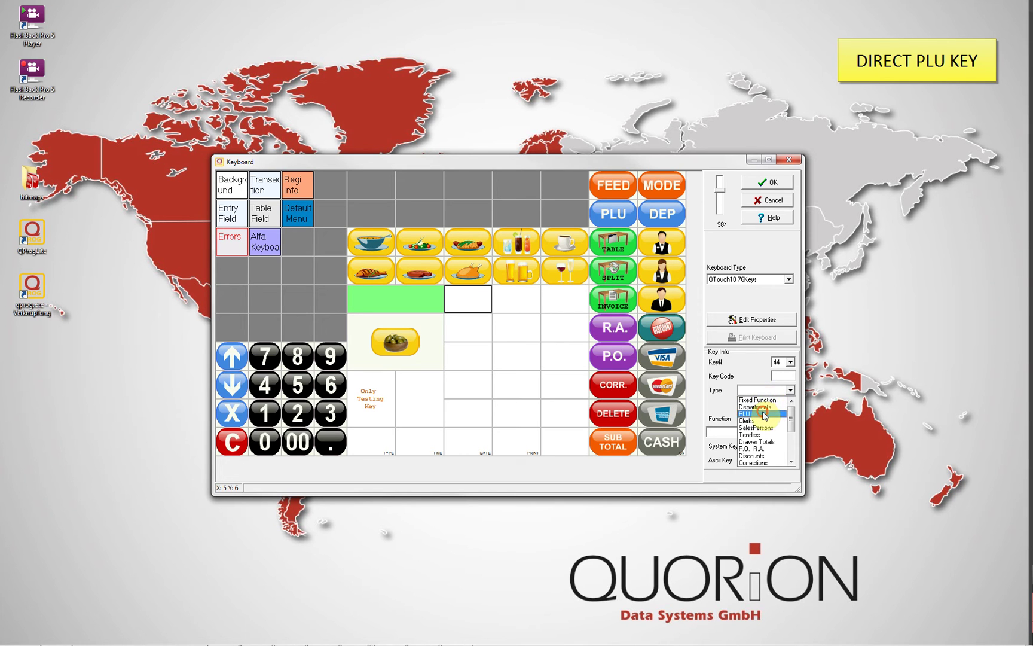
pyautogui.click(763, 414)
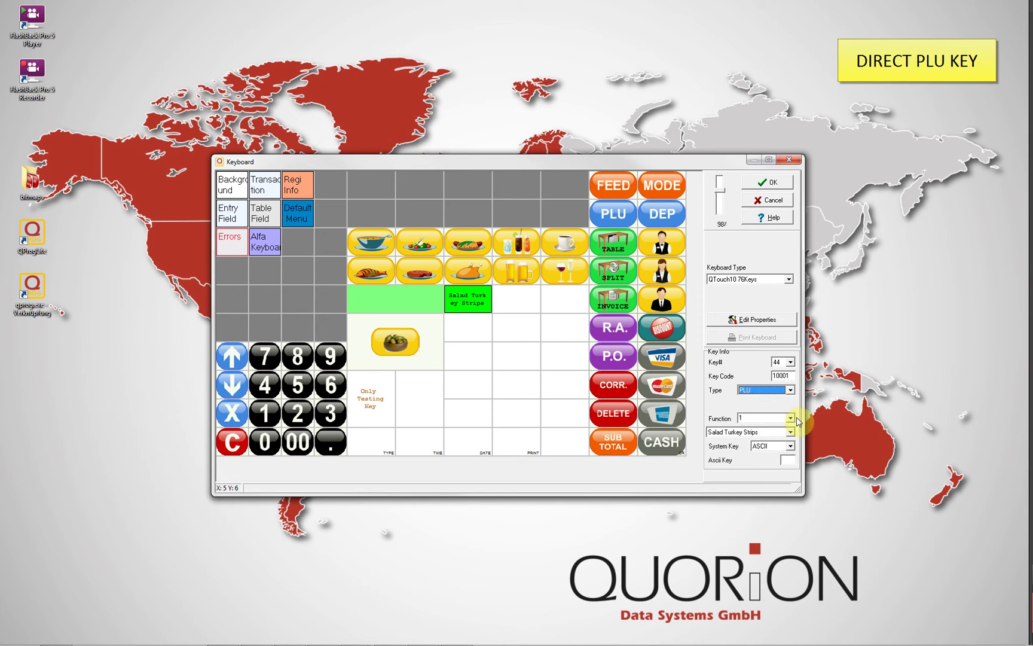
pyautogui.click(790, 418)
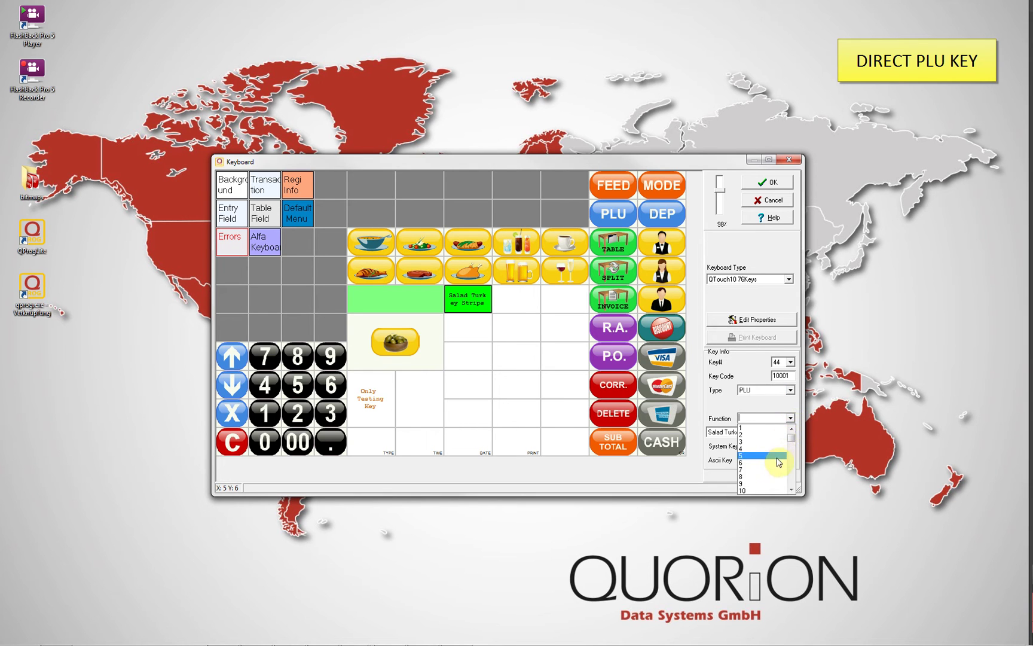
pyautogui.click(789, 419)
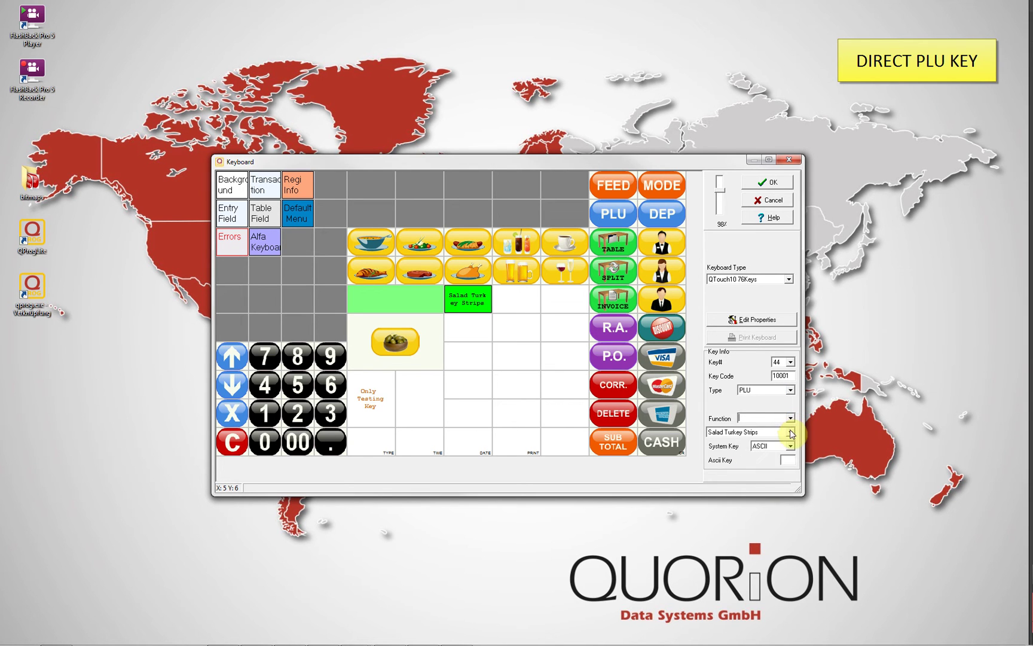
# Assign Coca Cola 0.3l from the PLU name list to the key
pyautogui.click(791, 432)
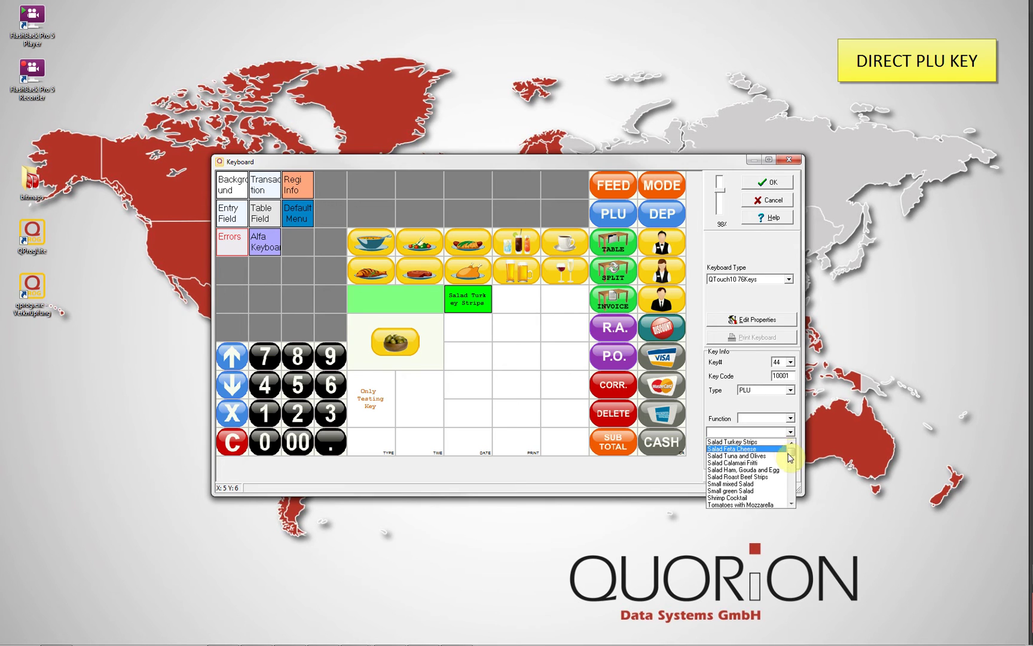
pyautogui.click(790, 455)
pyautogui.click(790, 455)
pyautogui.click(790, 455)
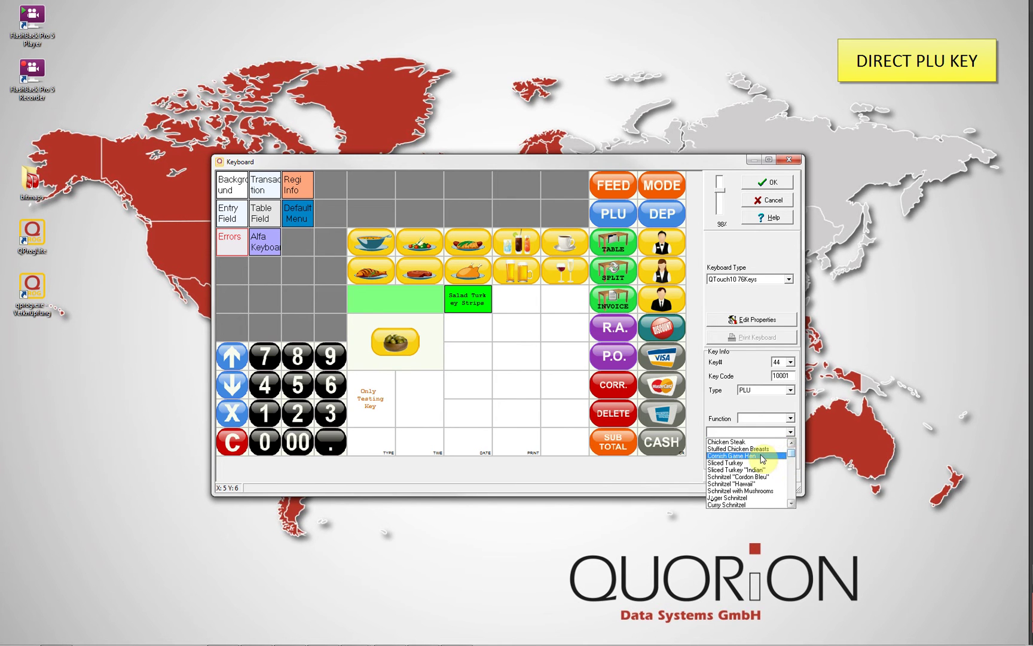
pyautogui.scroll(-2, 761, 459)
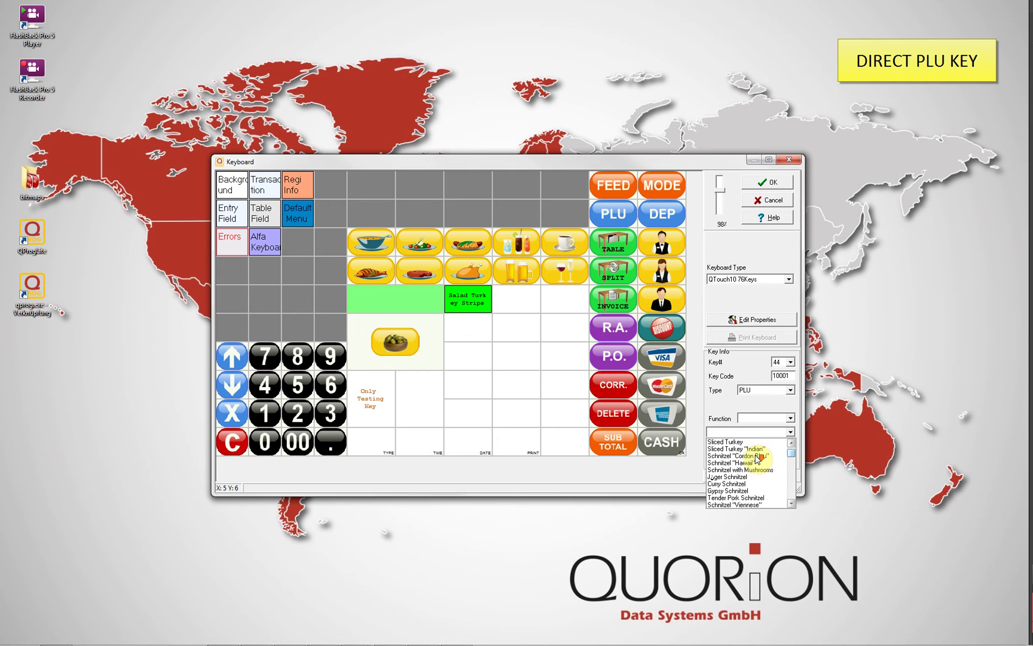
pyautogui.scroll(-5, 758, 458)
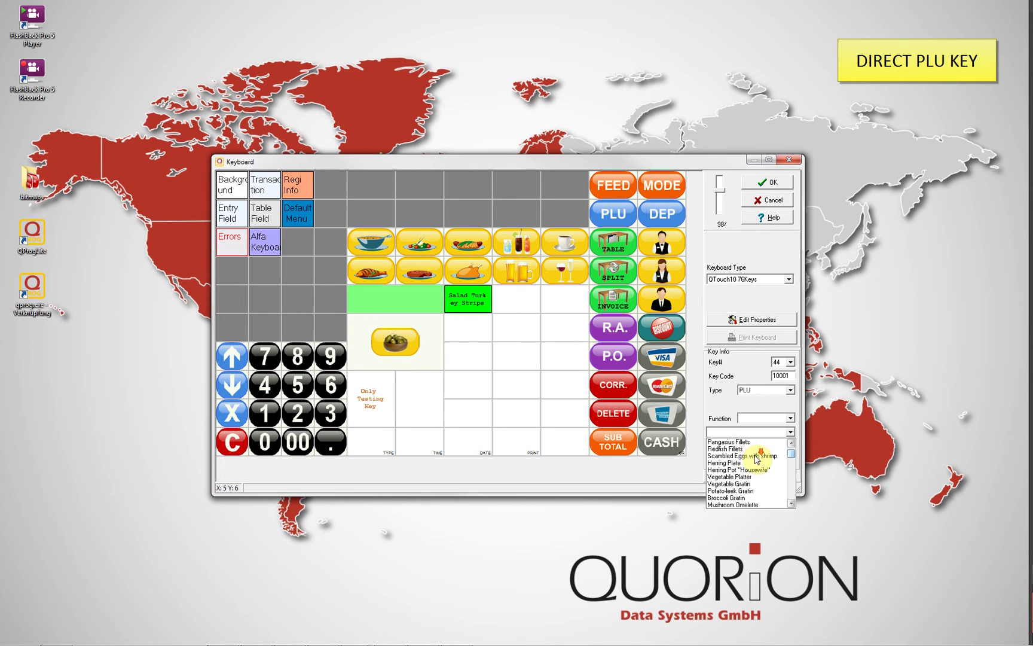
pyautogui.scroll(-2, 757, 459)
pyautogui.scroll(-1, 756, 459)
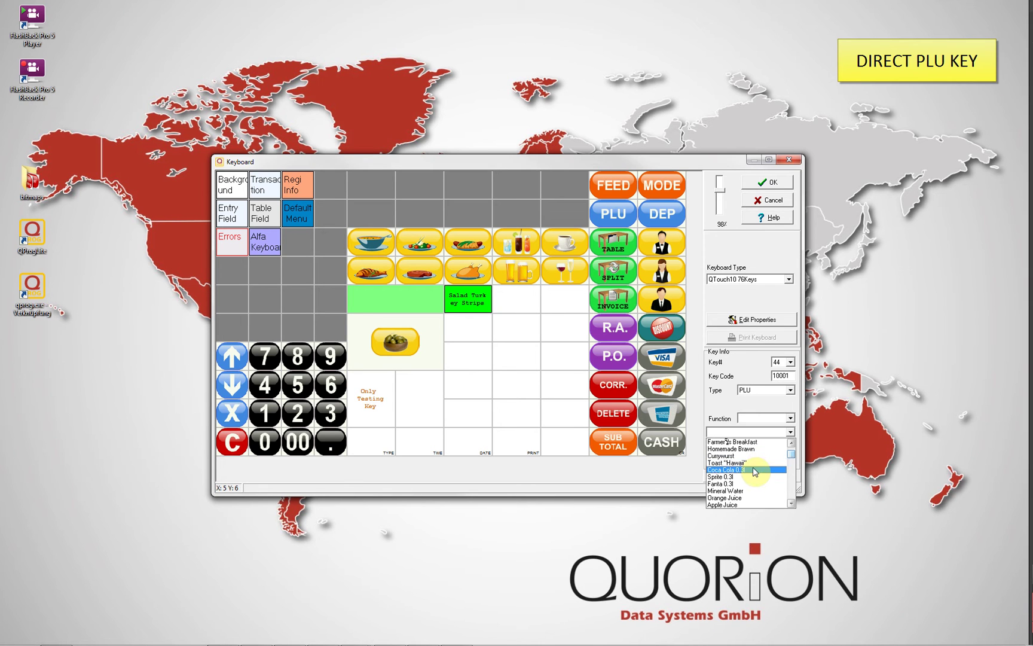
pyautogui.click(755, 470)
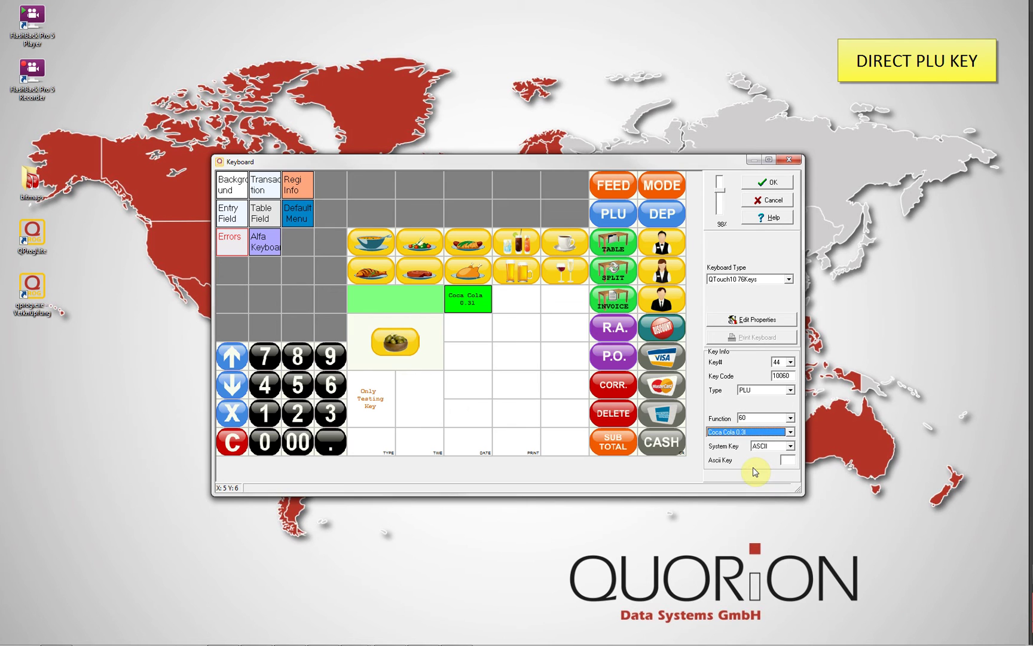
pyautogui.click(475, 303)
# Fill Range from Coca Cola 0.3l to create Sprite, Fanta, Mineral Water, Orange Juice and Apple Juice keys
pyautogui.moveTo(479, 307); pyautogui.dragTo(566, 336)
pyautogui.rightClick(567, 337)
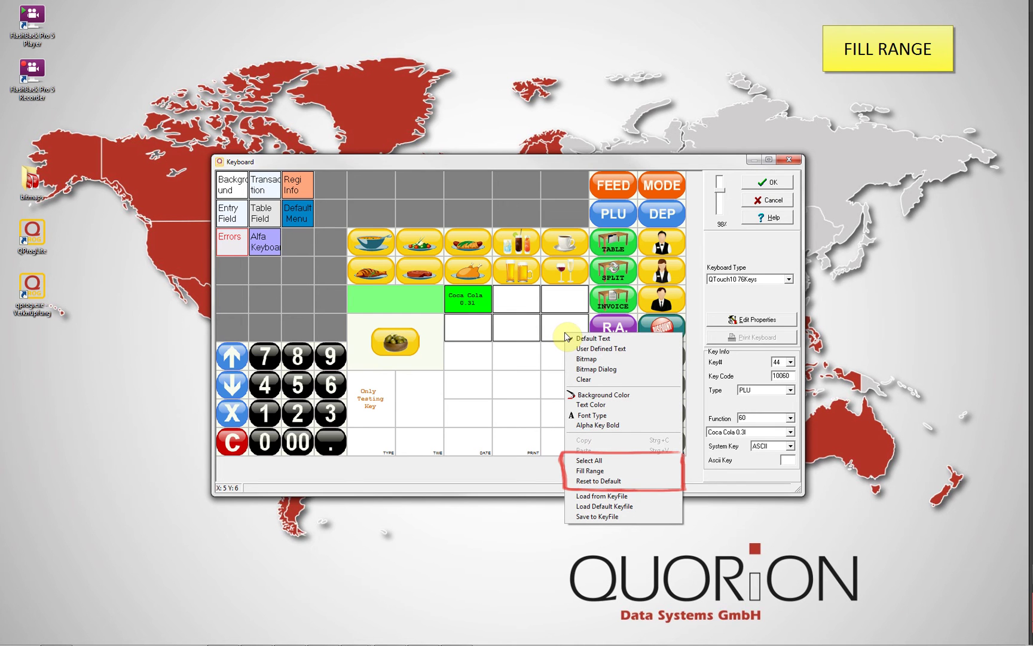
pyautogui.click(604, 472)
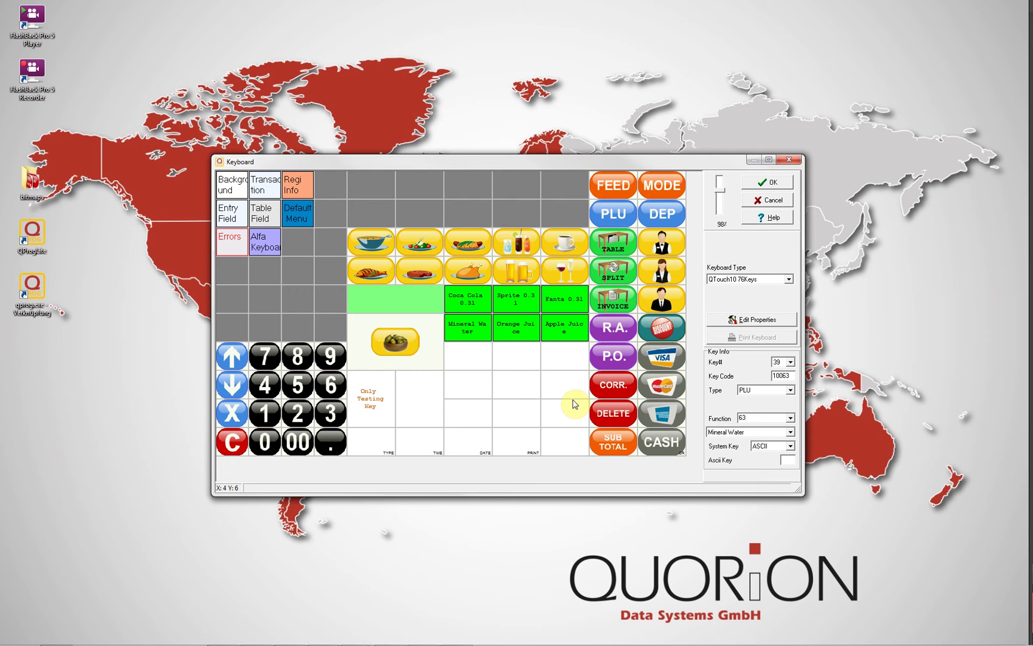
pyautogui.click(465, 306)
pyautogui.click(518, 302)
pyautogui.click(549, 305)
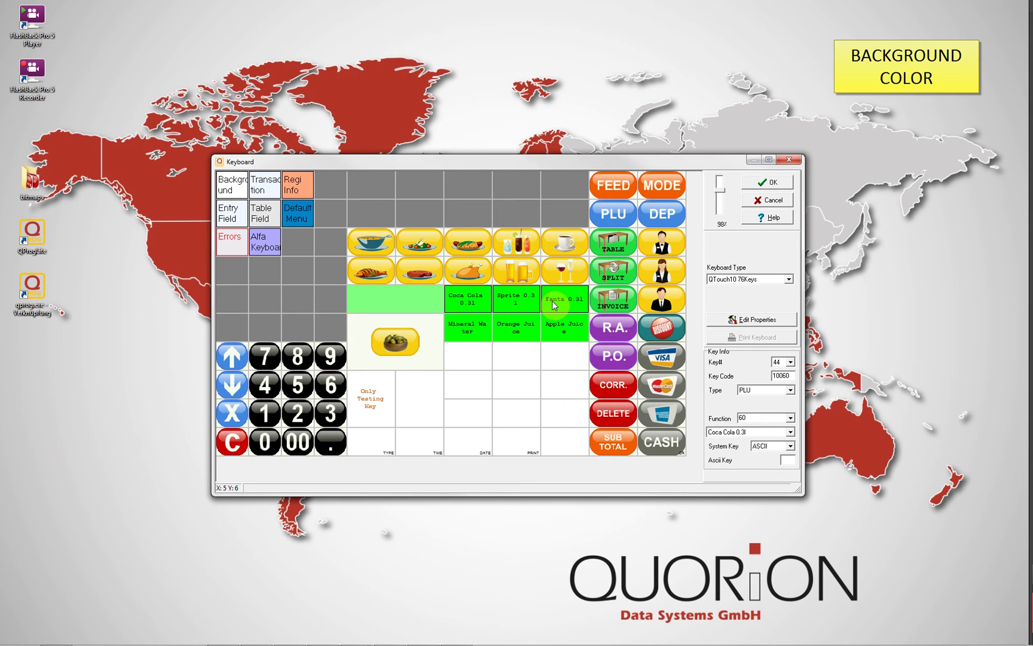
# Give the Coca Cola, Sprite and Fanta keys a red background
pyautogui.rightClick(553, 305)
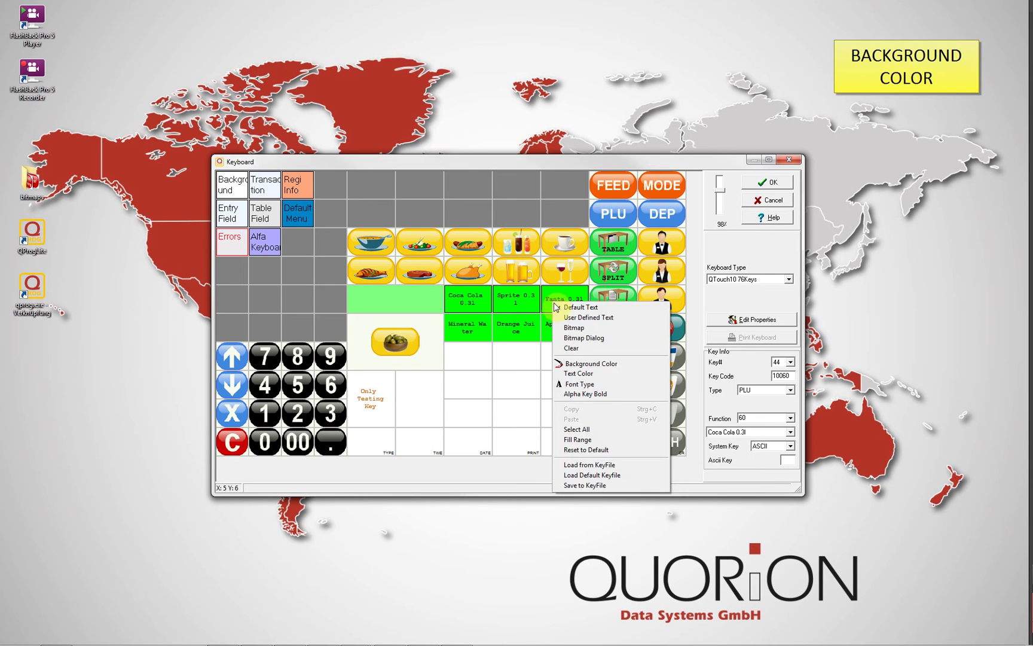
pyautogui.click(583, 365)
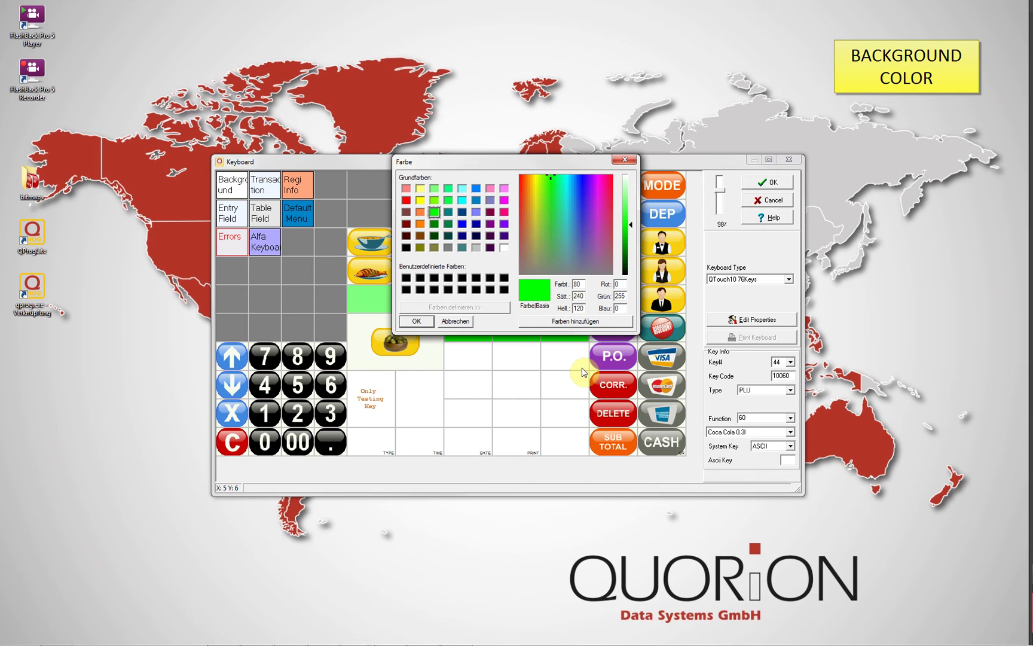
pyautogui.click(406, 200)
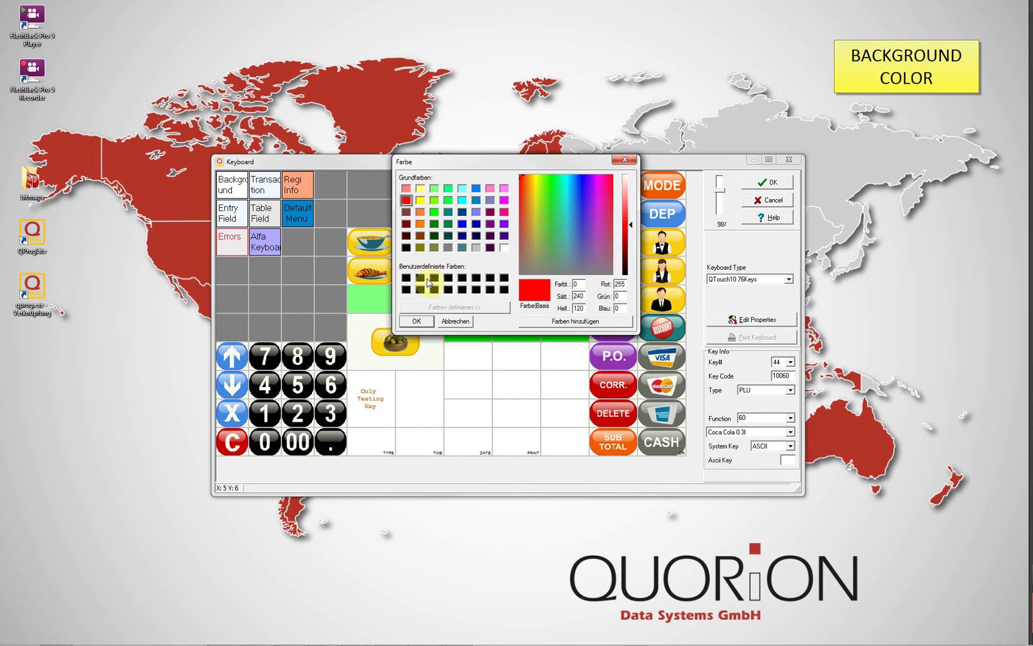
pyautogui.click(417, 321)
# Give the Mineral Water, Orange Juice and Apple Juice keys a blue background
pyautogui.moveTo(500, 325); pyautogui.dragTo(559, 328)
pyautogui.rightClick(559, 328)
pyautogui.click(595, 386)
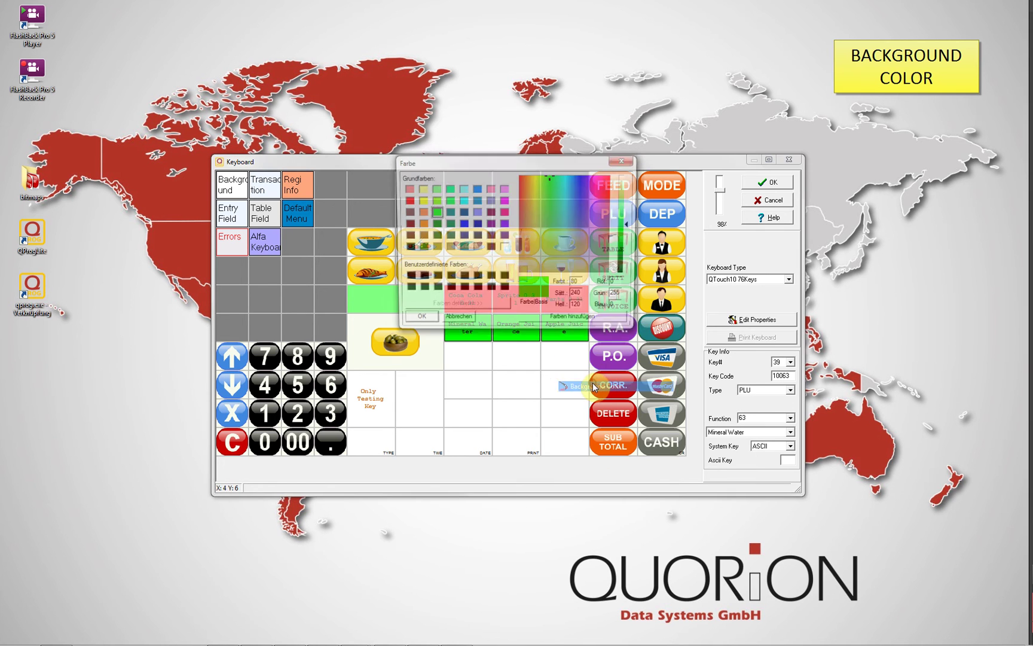
pyautogui.click(476, 189)
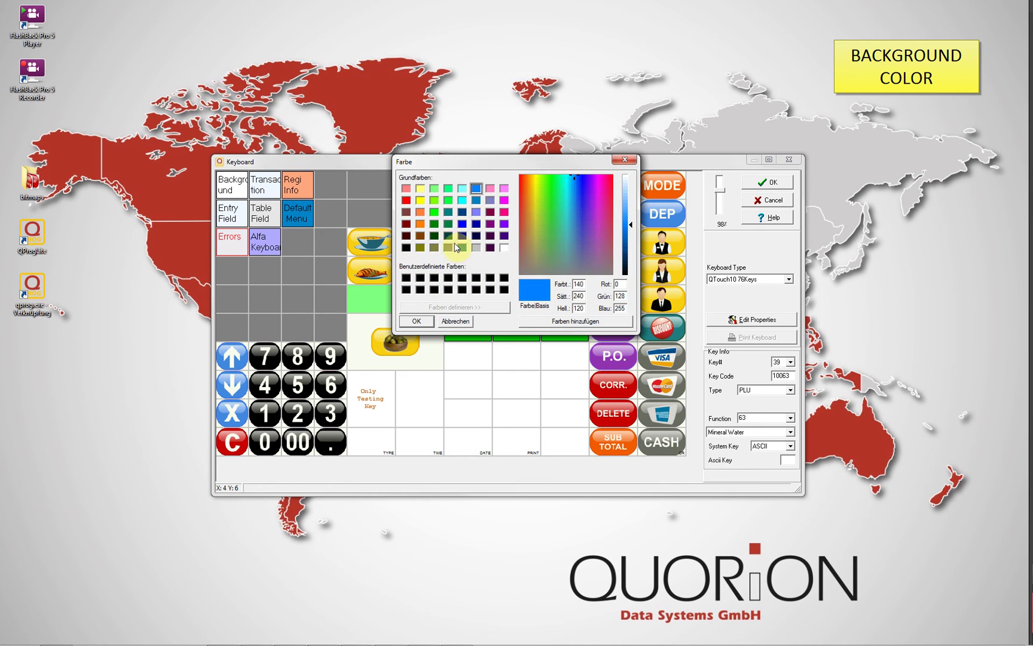
pyautogui.click(418, 321)
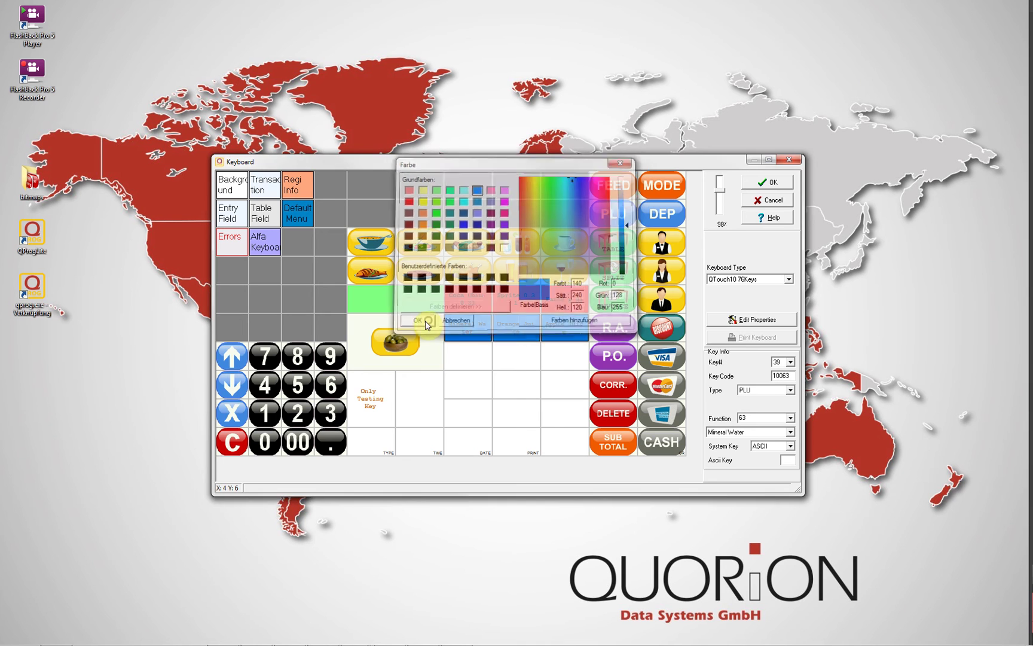
pyautogui.click(462, 352)
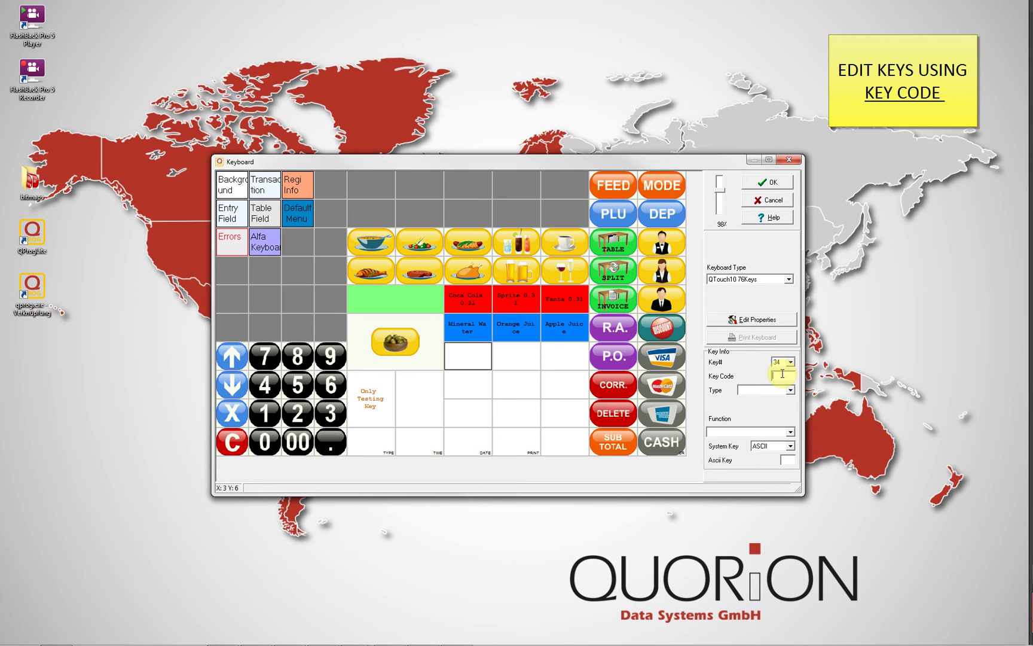
# Enter key code 1300 for a BALF# key and 1102 for a VOID key beside it
pyautogui.write('130')
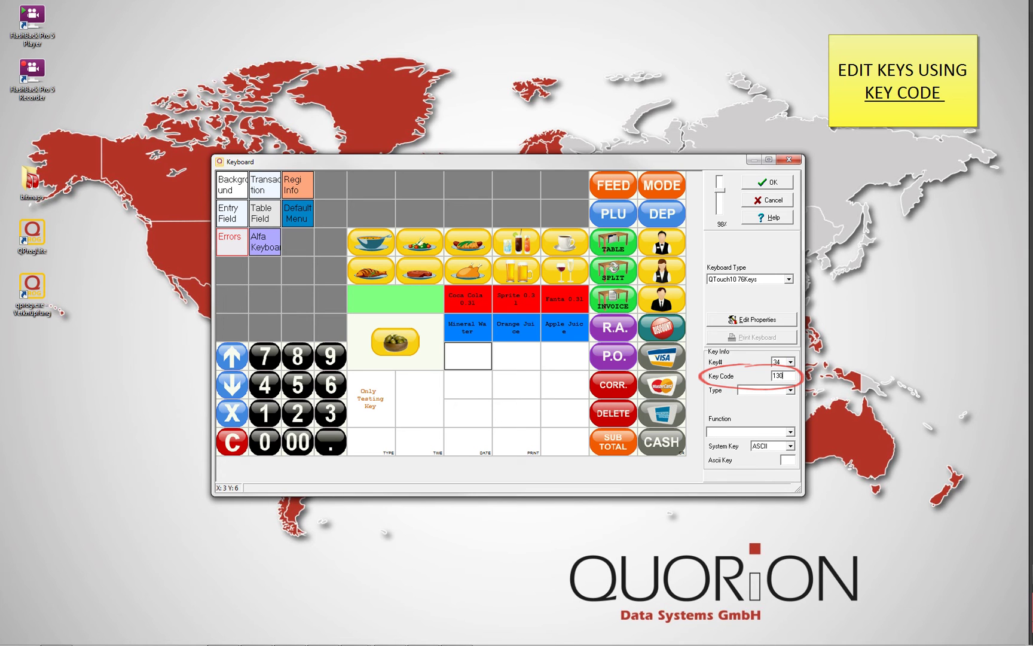
pyautogui.write('0')
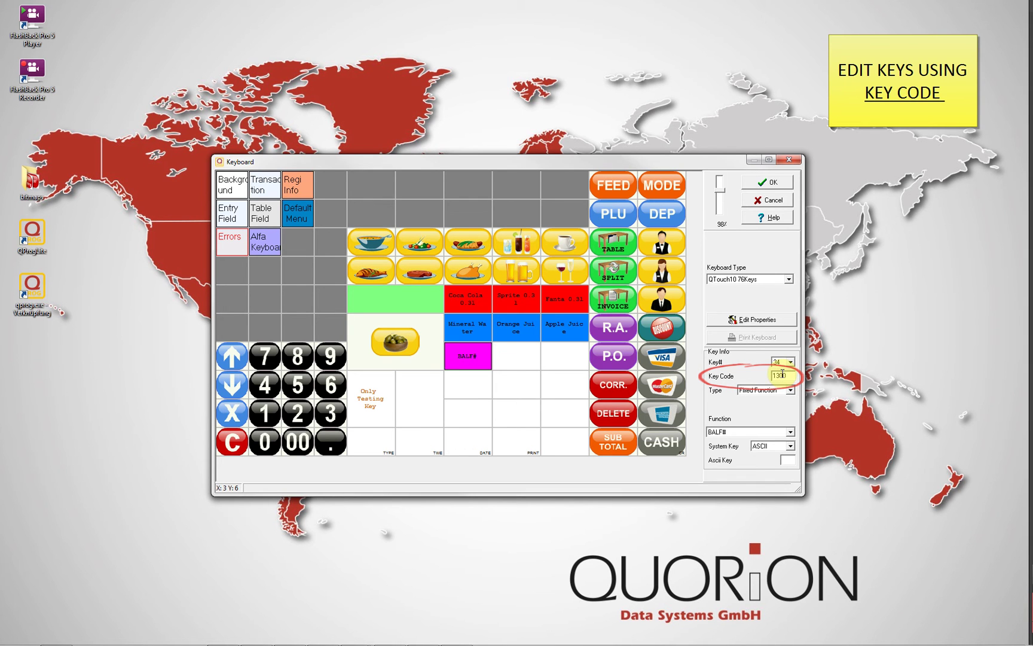
pyautogui.click(517, 359)
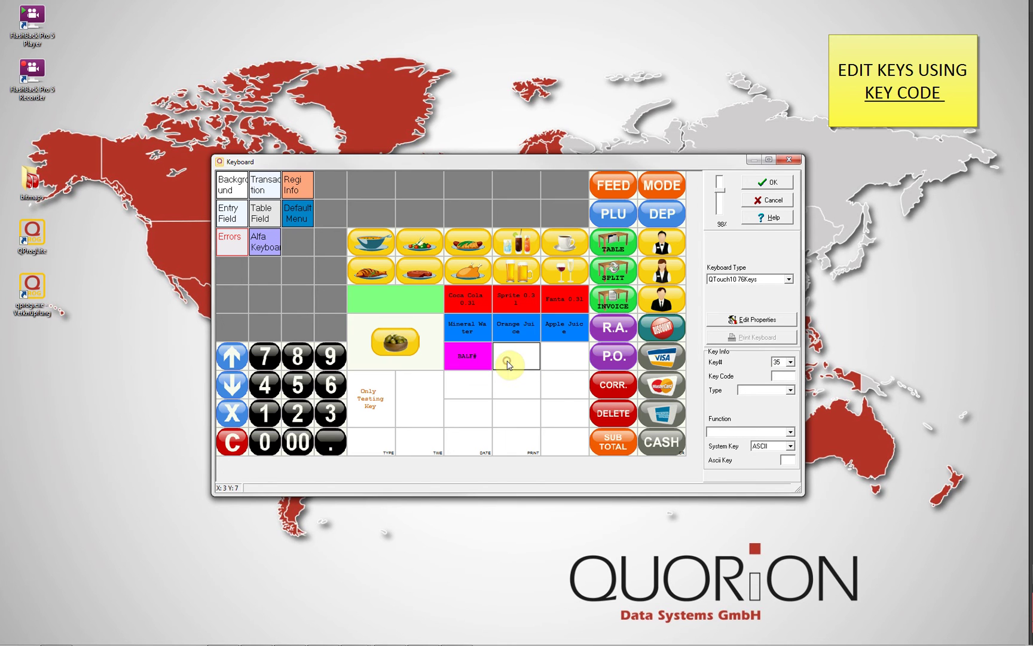
pyautogui.click(788, 375)
pyautogui.write('1102')
pyautogui.press('Return')
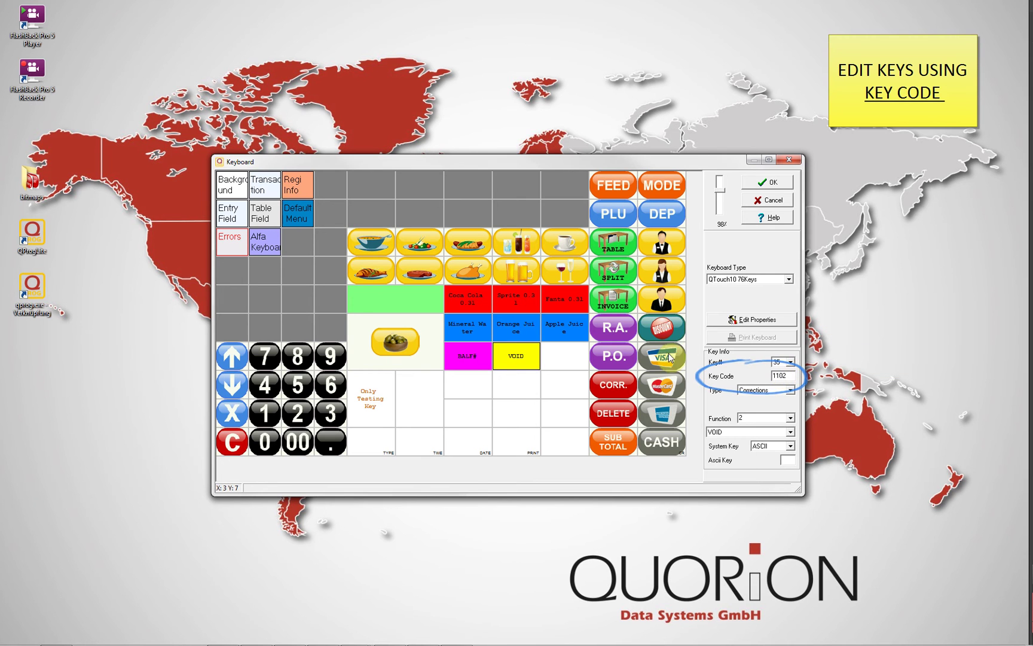
# Fill Range after VOID to add REFUND, TRANSACTION CANCEL and TRANSACTION REFUND keys
pyautogui.moveTo(517, 383); pyautogui.dragTo(558, 382)
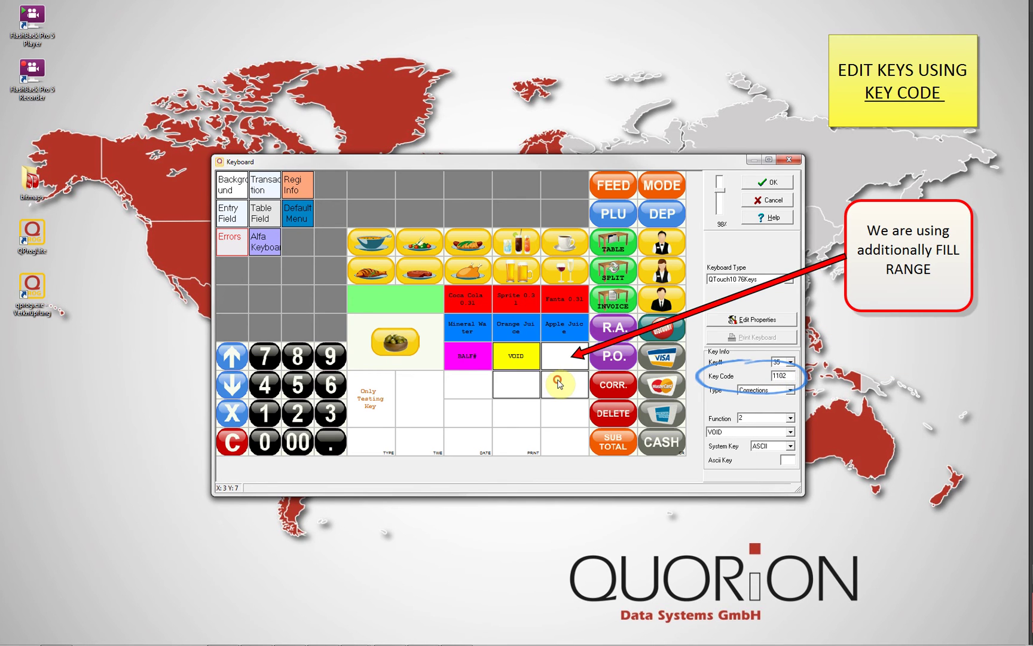
pyautogui.rightClick(558, 384)
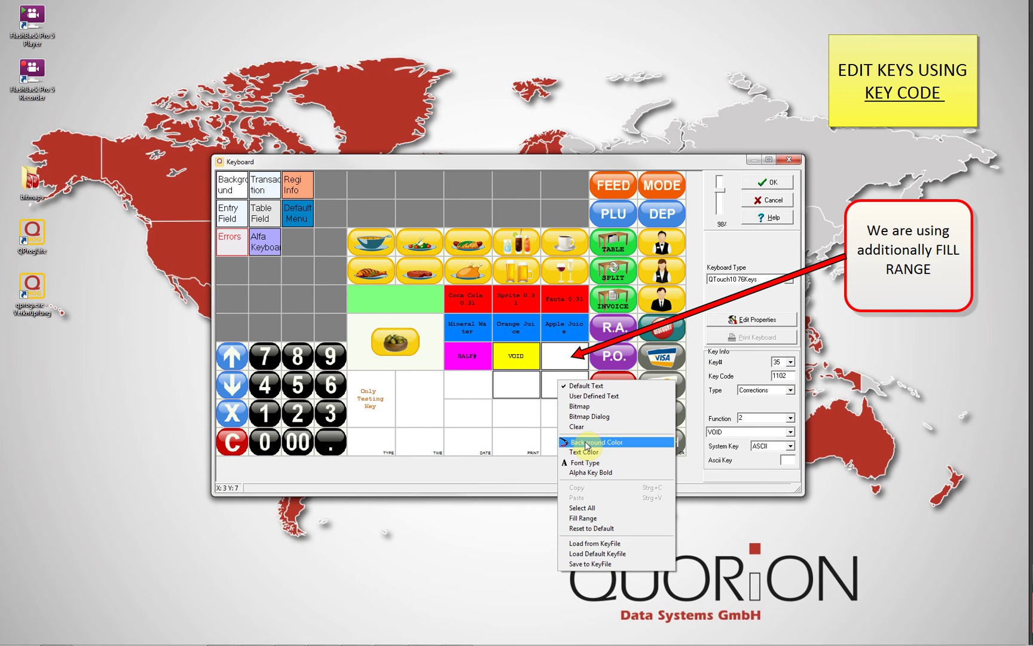
pyautogui.click(610, 518)
pyautogui.click(468, 383)
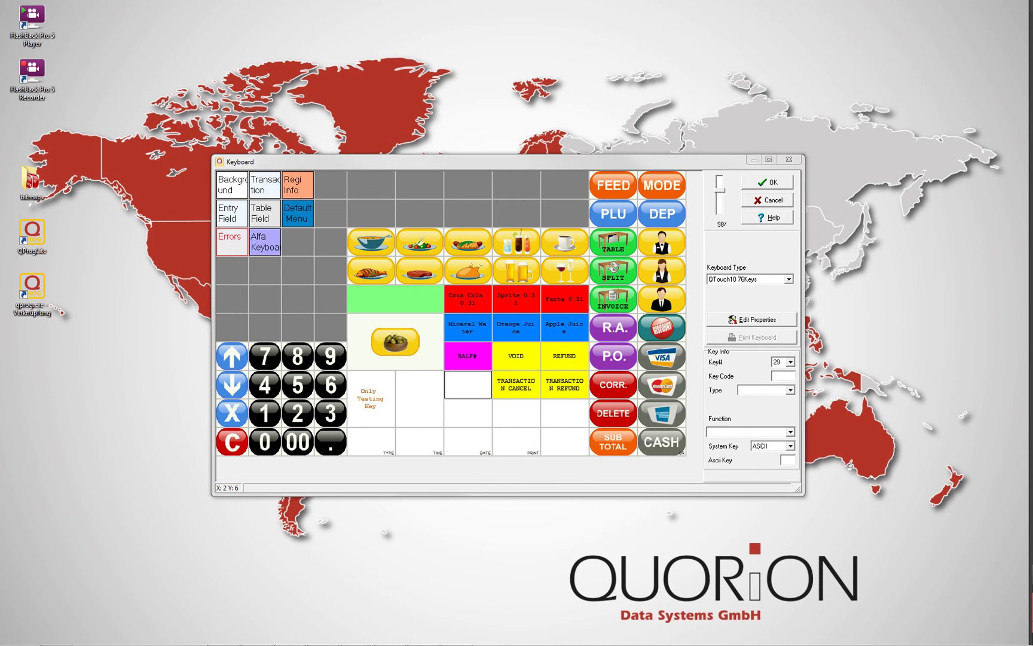
# Copy the magenta BALF# key into the empty cell directly beneath it and check the pasted key's settings
pyautogui.click(483, 365)
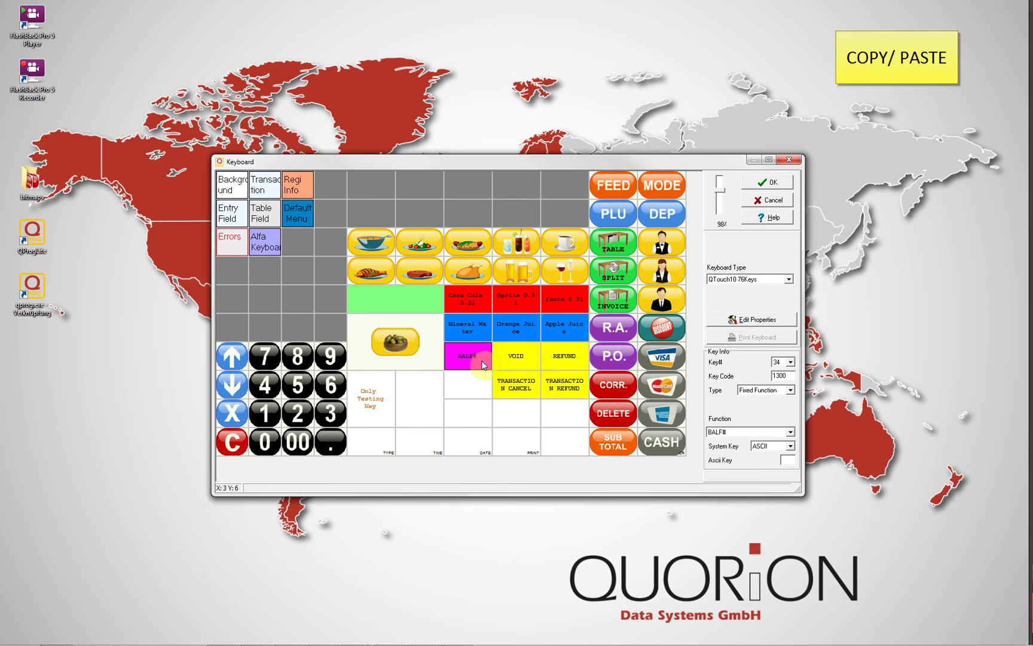
pyautogui.rightClick(483, 365)
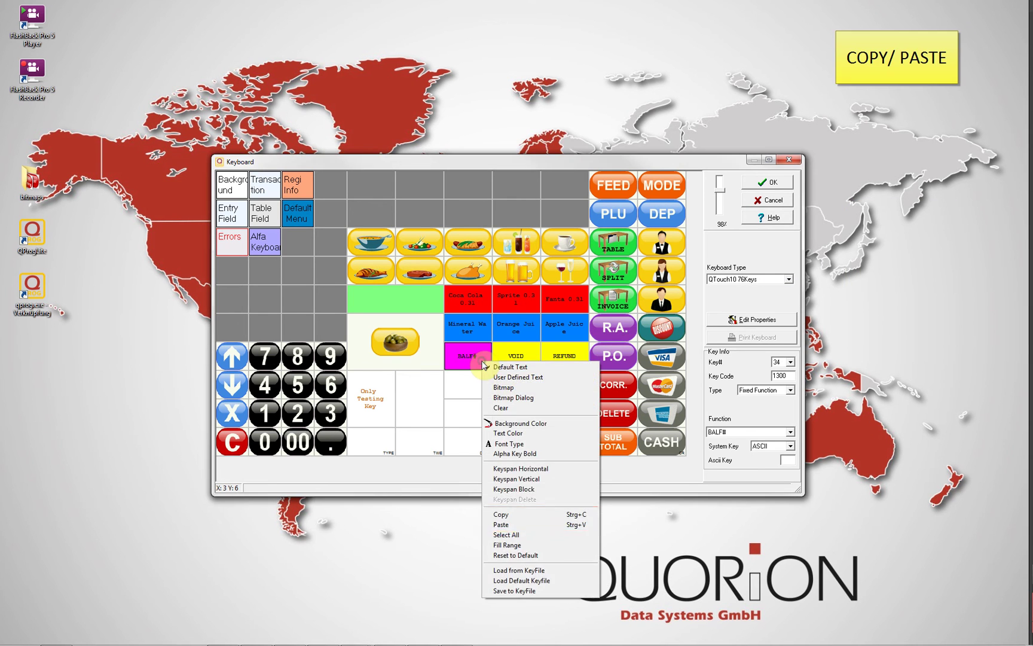
pyautogui.click(526, 514)
pyautogui.rightClick(475, 396)
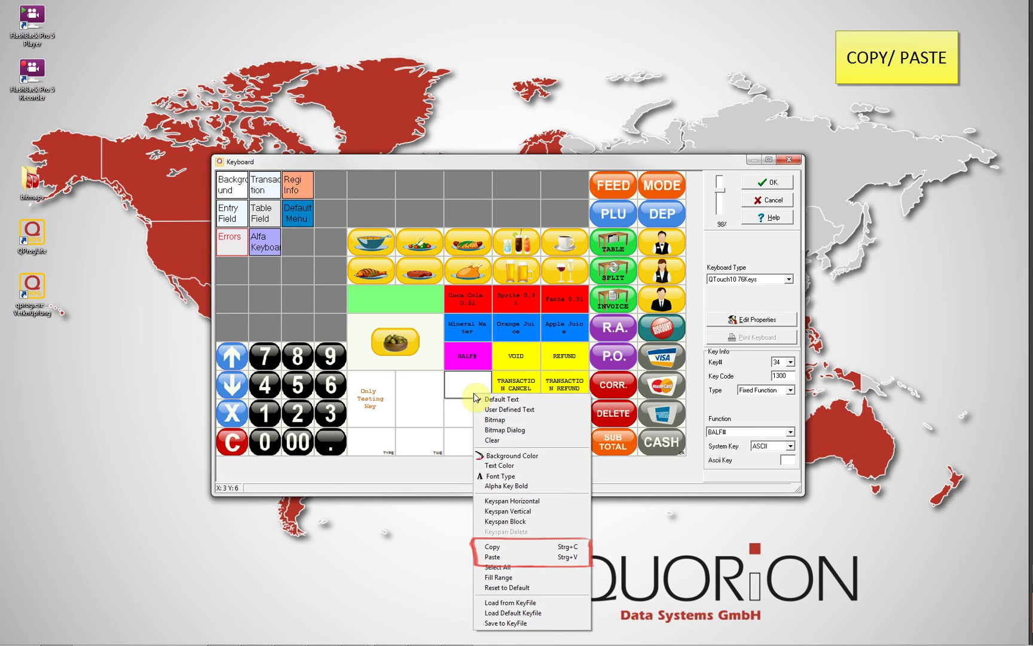
pyautogui.click(513, 557)
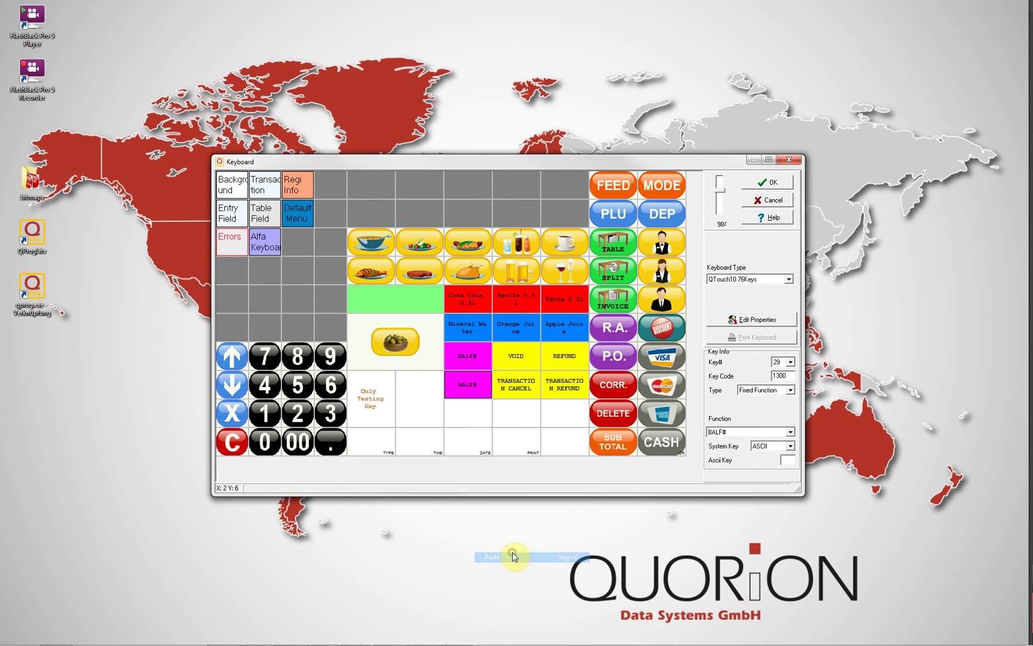
pyautogui.click(470, 419)
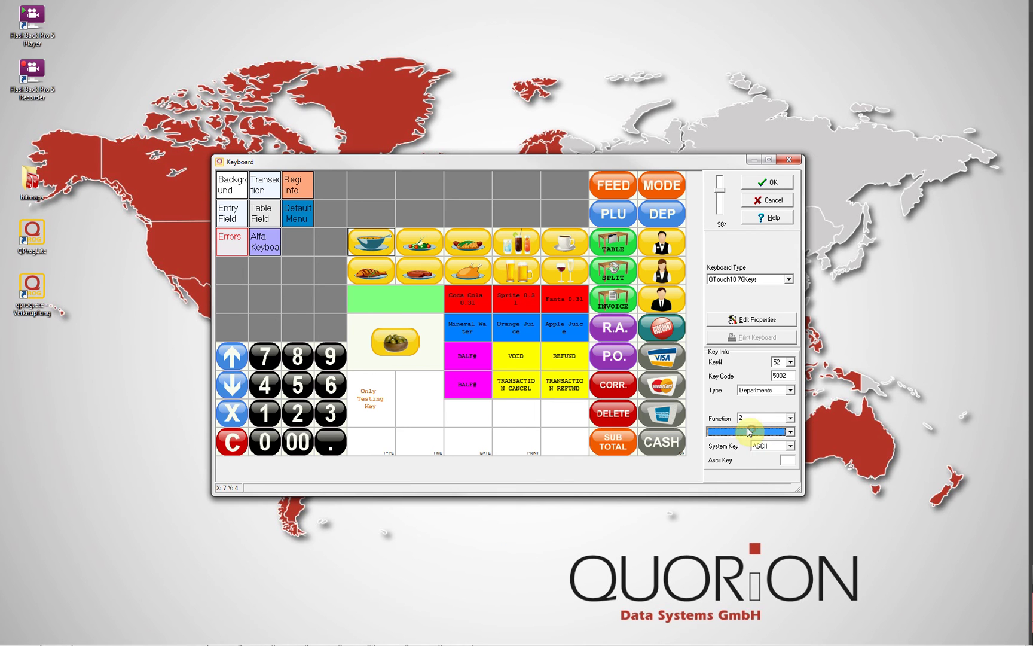
pyautogui.click(479, 360)
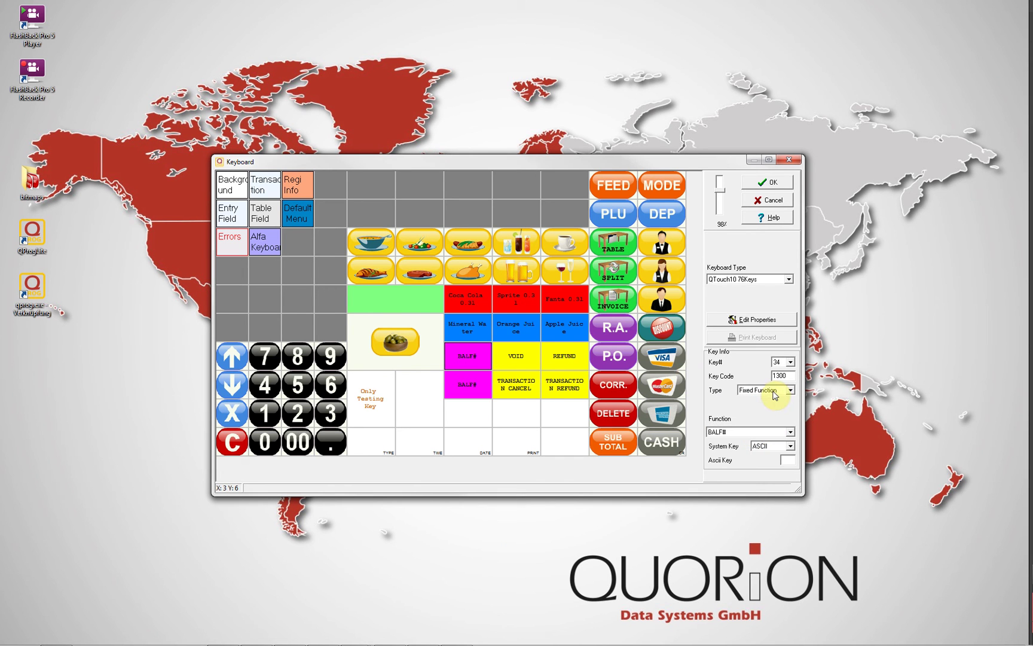
pyautogui.click(475, 419)
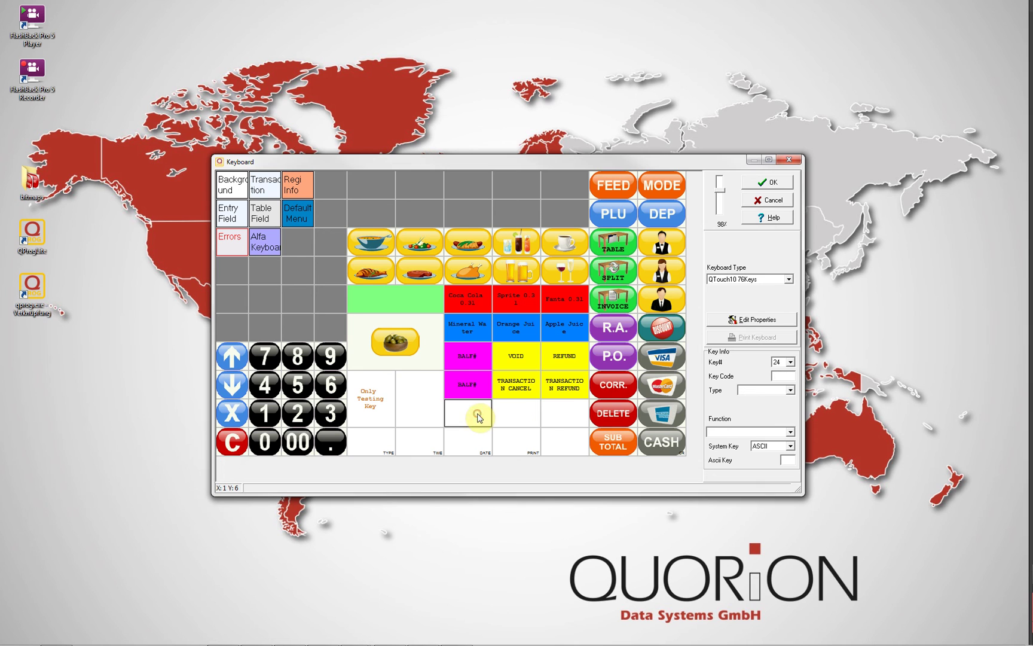
pyautogui.click(772, 390)
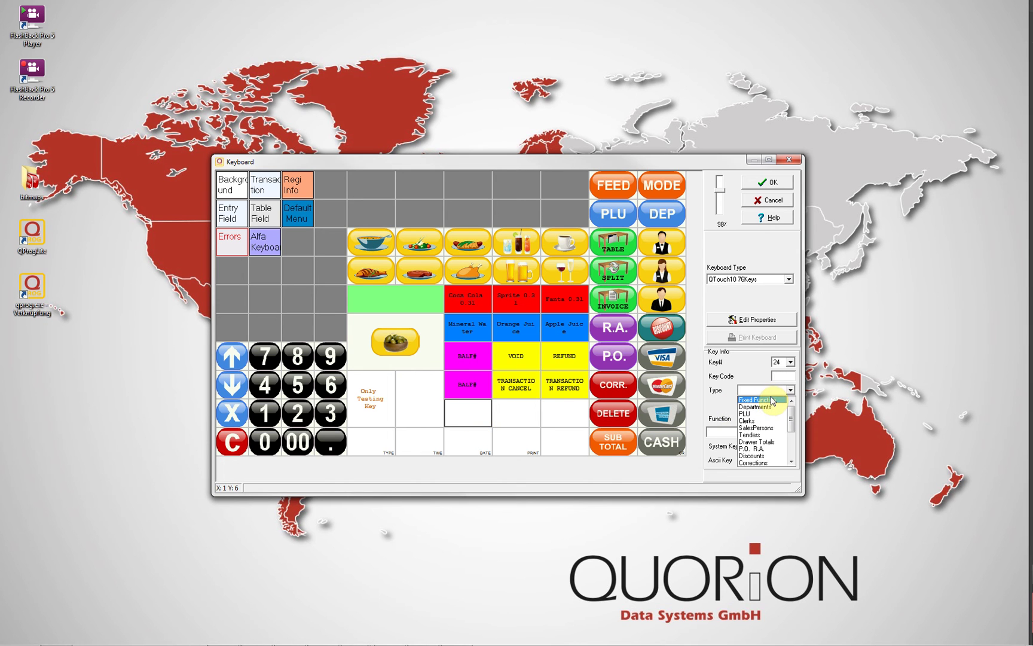
pyautogui.click(771, 401)
pyautogui.click(790, 431)
pyautogui.scroll(-3, 790, 455)
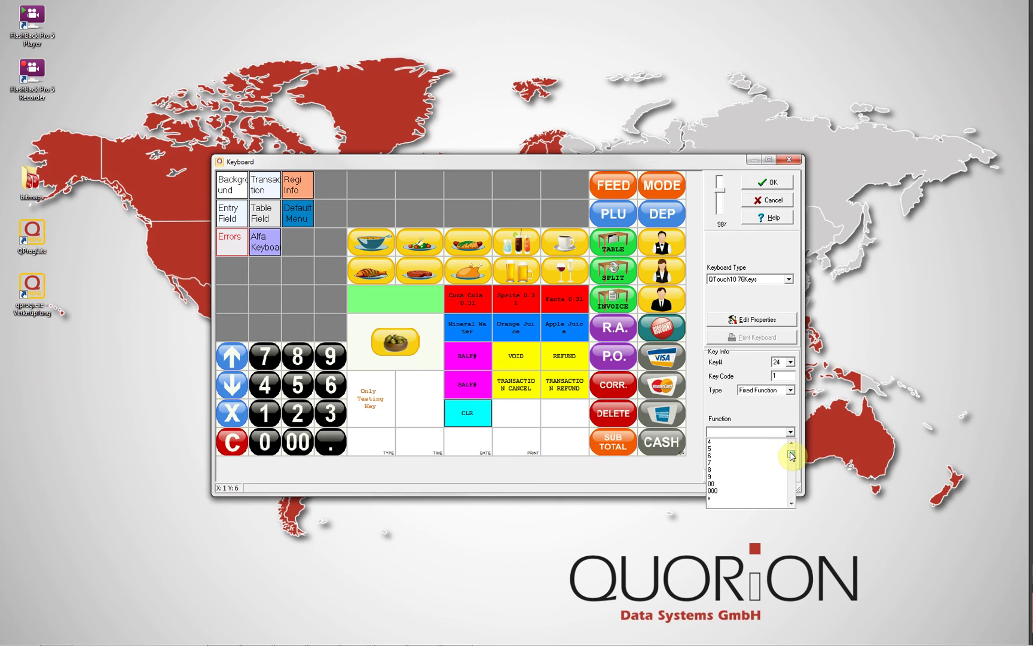
pyautogui.scroll(-3, 759, 482)
pyautogui.scroll(-2, 759, 481)
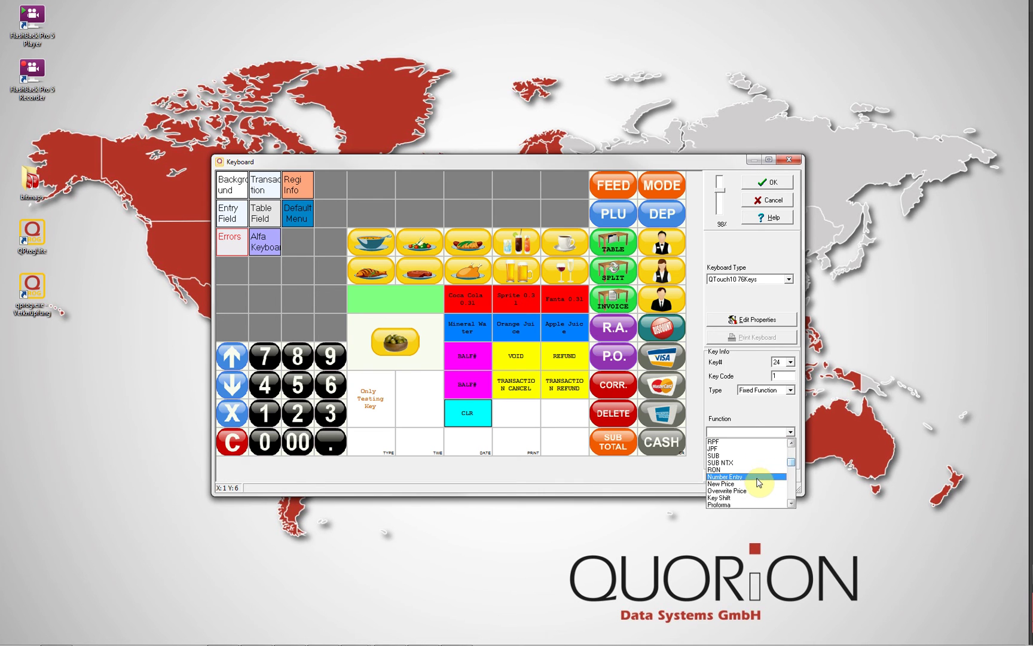
pyautogui.scroll(-2, 761, 483)
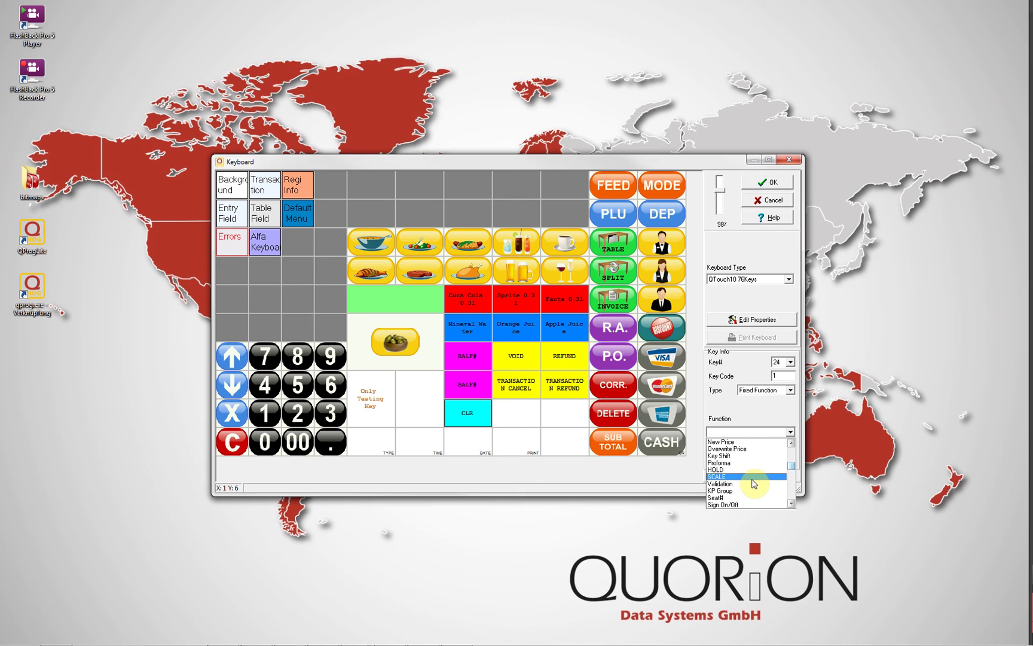
pyautogui.scroll(-2, 754, 484)
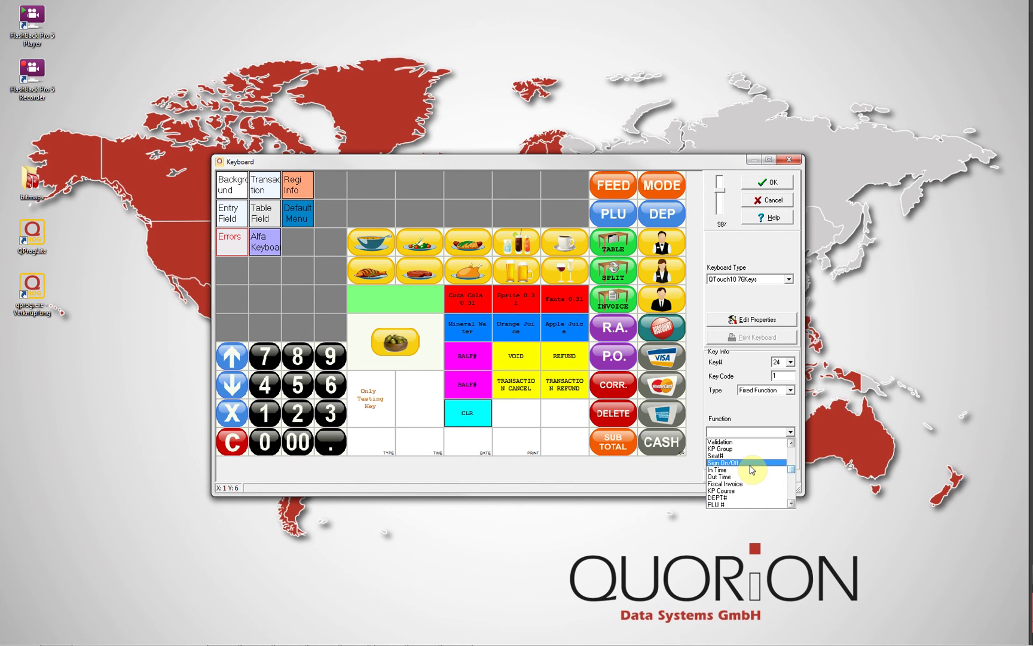
pyautogui.click(507, 420)
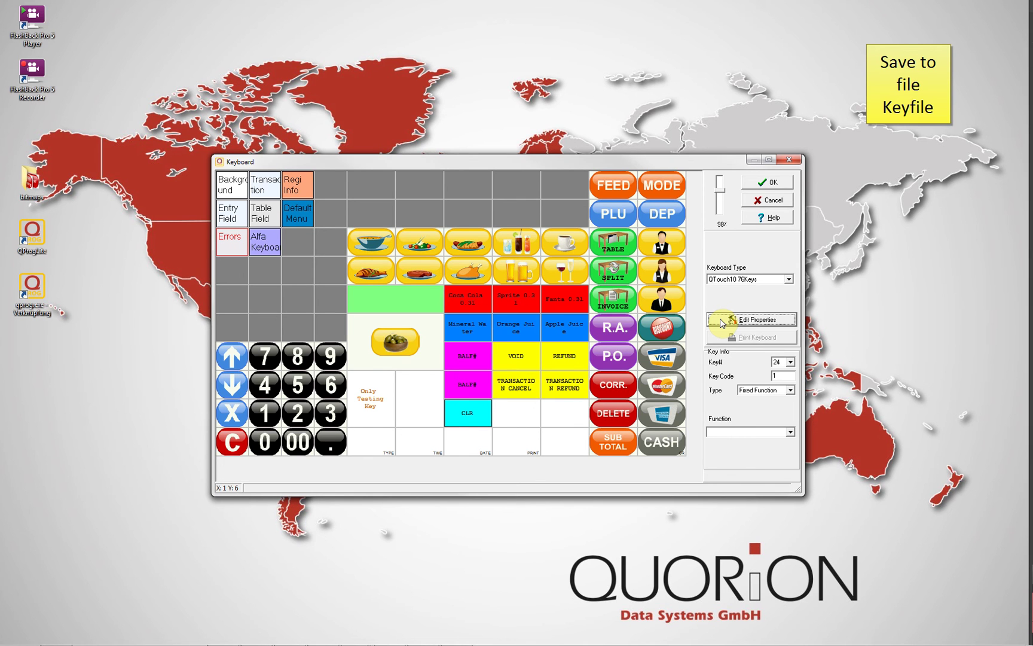
# Save the keyboard layout as keyfile KeyboardQT10.qkb2 and close the keyboard editor with OK
pyautogui.click(722, 323)
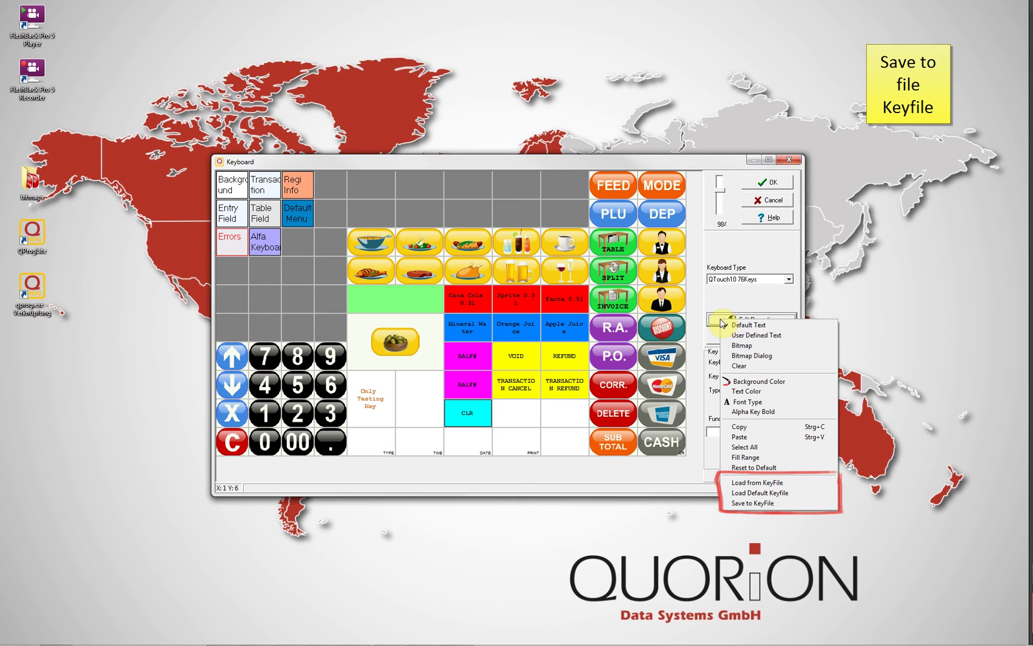
pyautogui.click(759, 503)
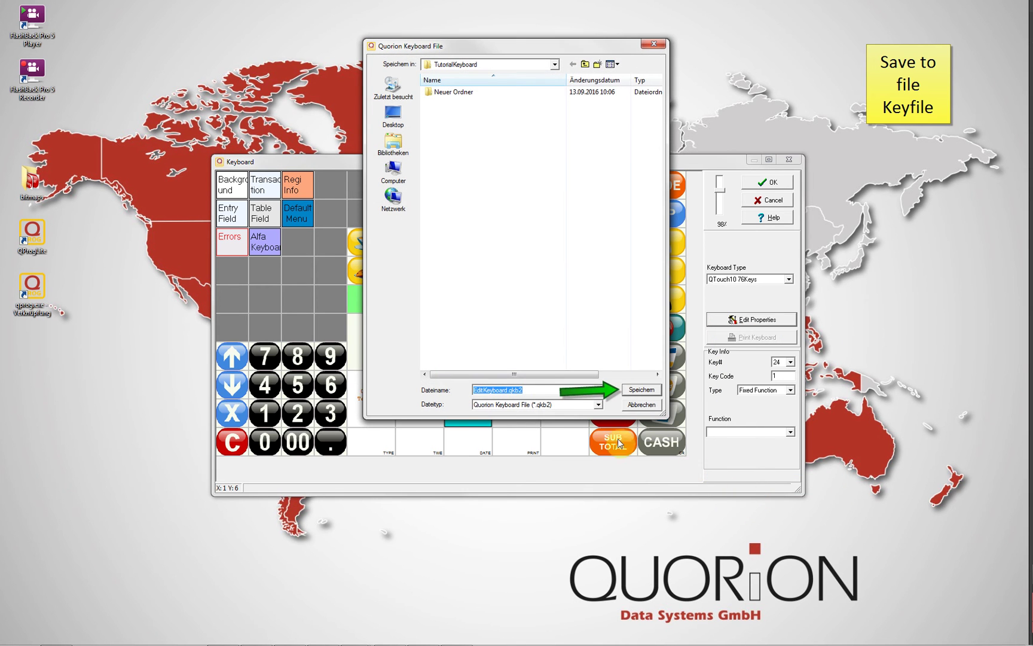
pyautogui.click(509, 390)
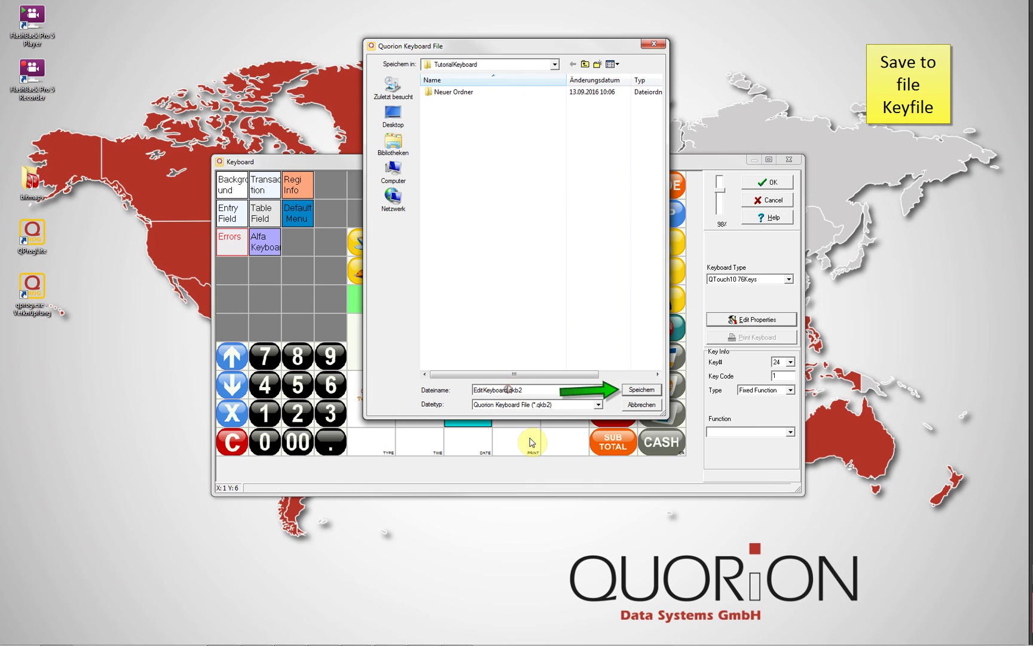
pyautogui.hotkey('shift', 'Home')
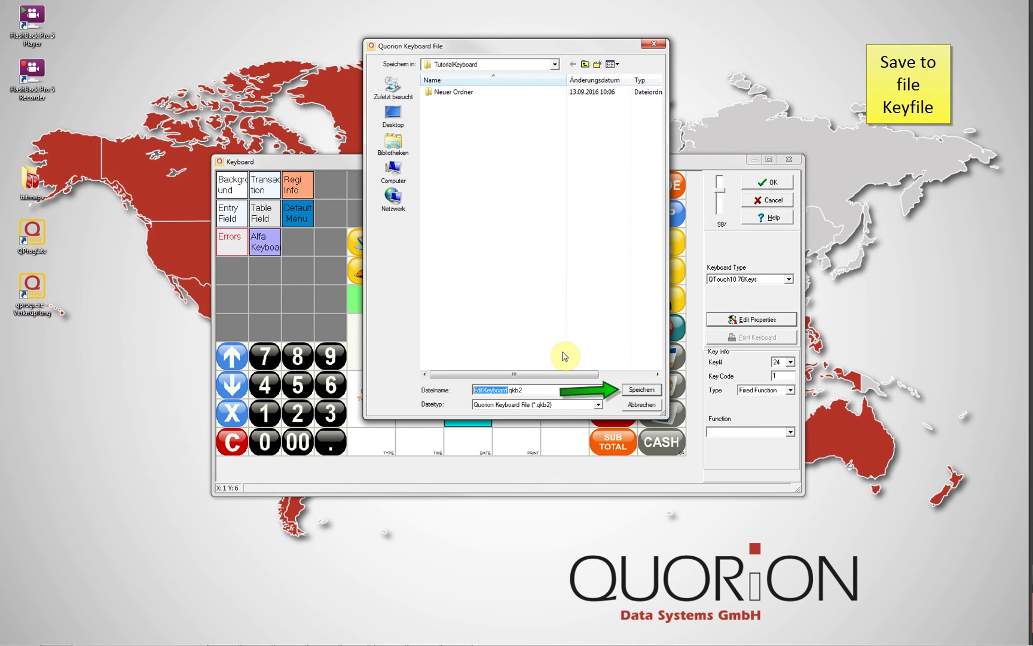
pyautogui.write('K')
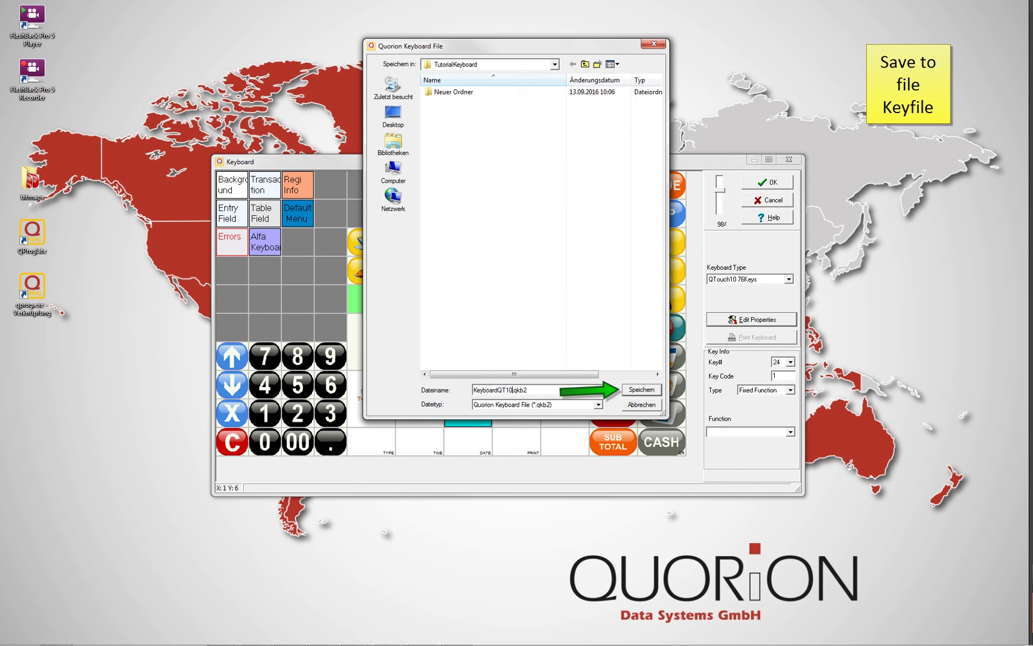
pyautogui.click(641, 389)
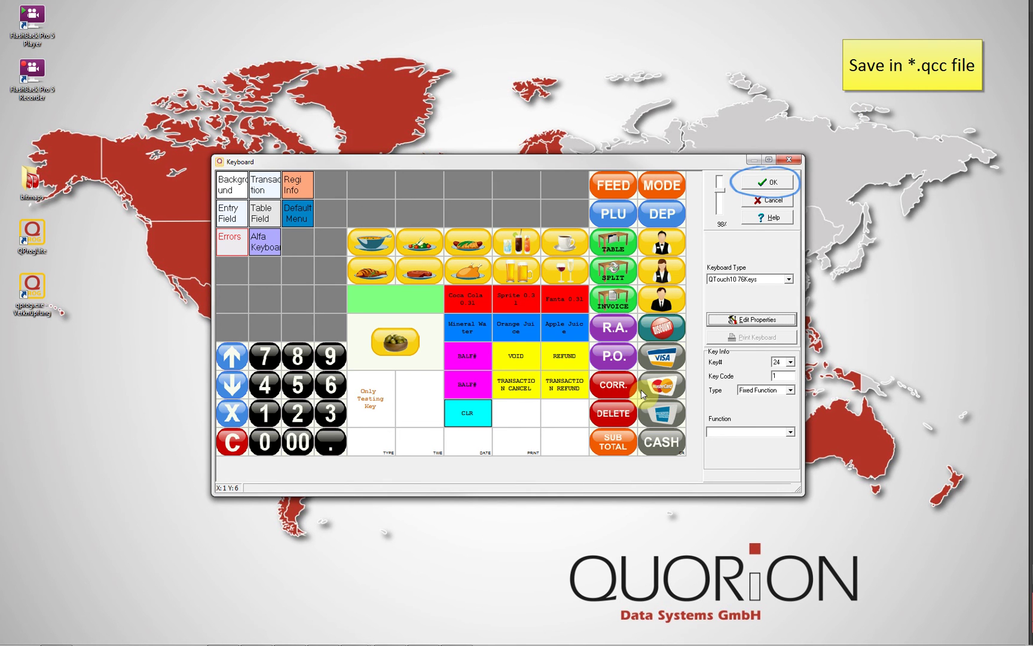
pyautogui.click(781, 187)
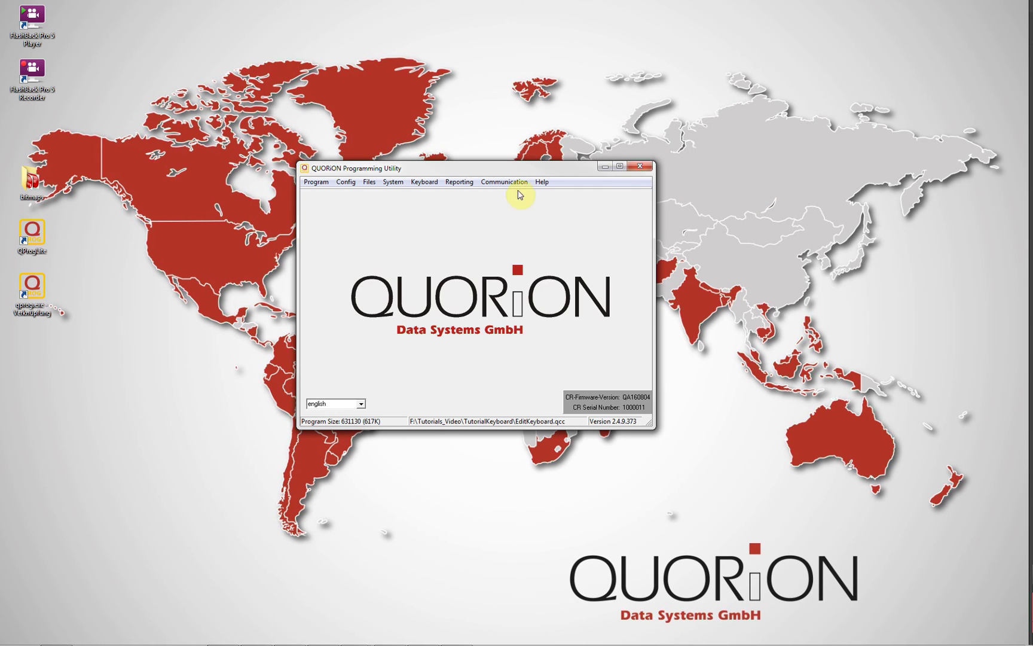
# Clear all keys from the keyboard layout and close the emptied editor
pyautogui.click(433, 188)
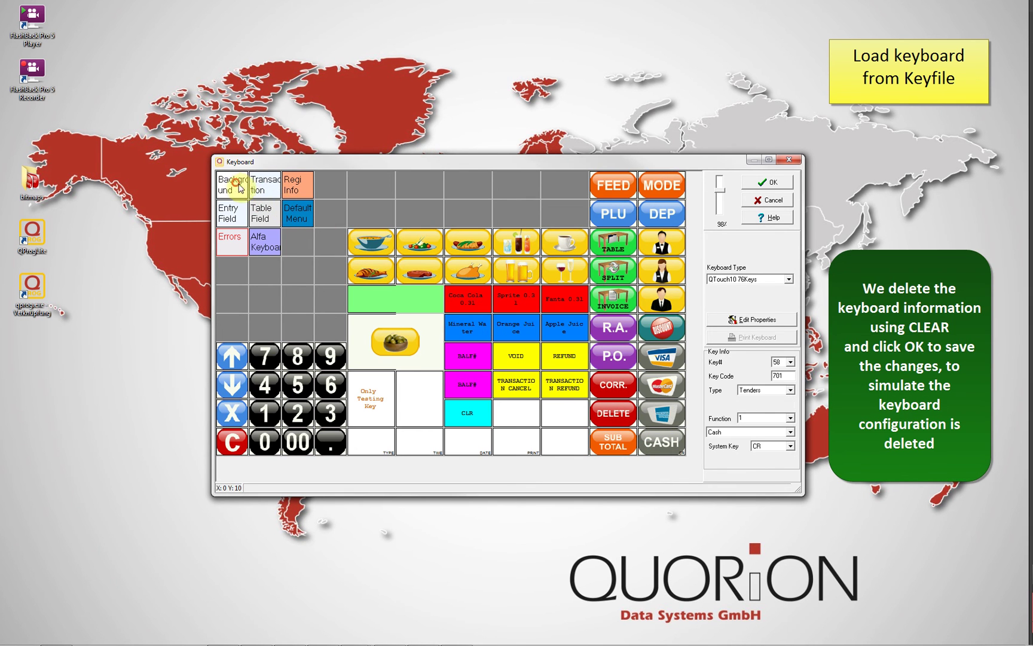
pyautogui.rightClick(435, 289)
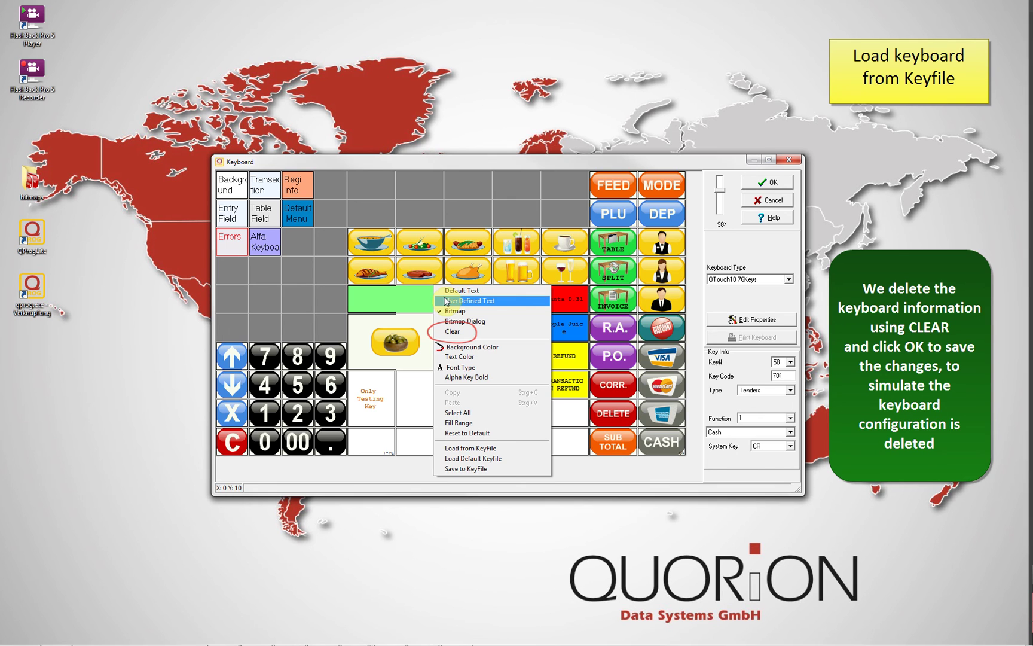
pyautogui.click(460, 333)
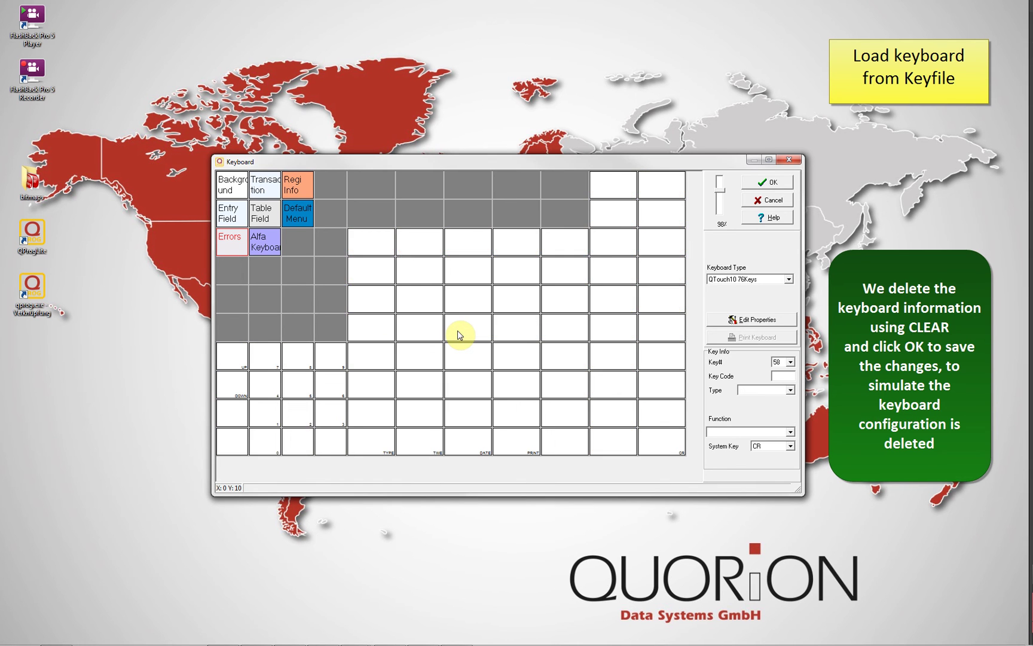
pyautogui.click(772, 184)
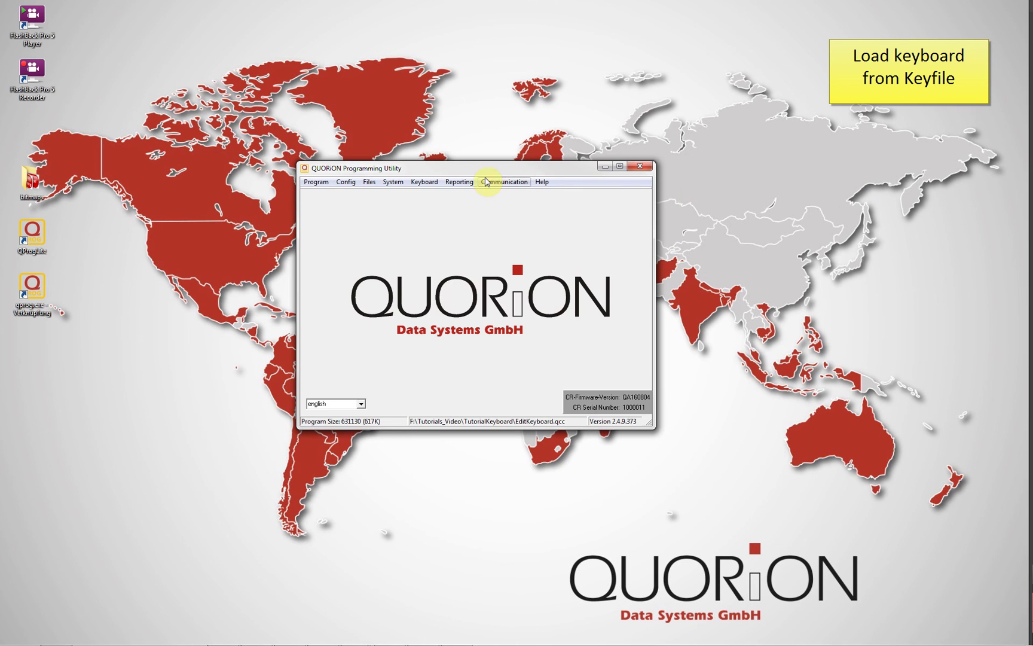
# Reload the layout from KeyboardQT10.qkb2, verify the restored BEER key, and close the editor
pyautogui.click(426, 180)
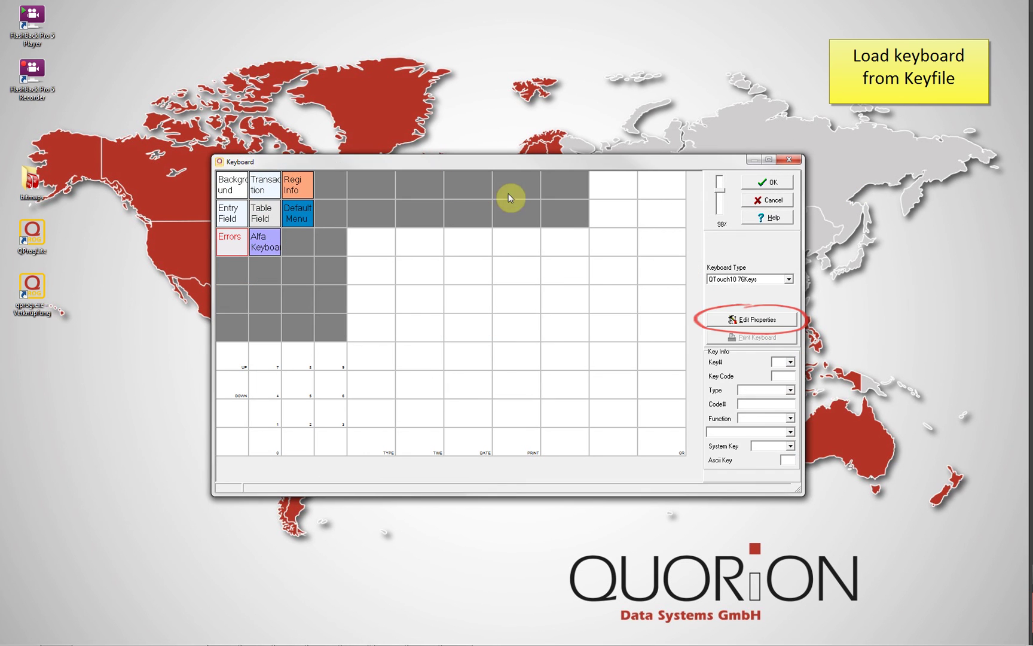
pyautogui.click(733, 319)
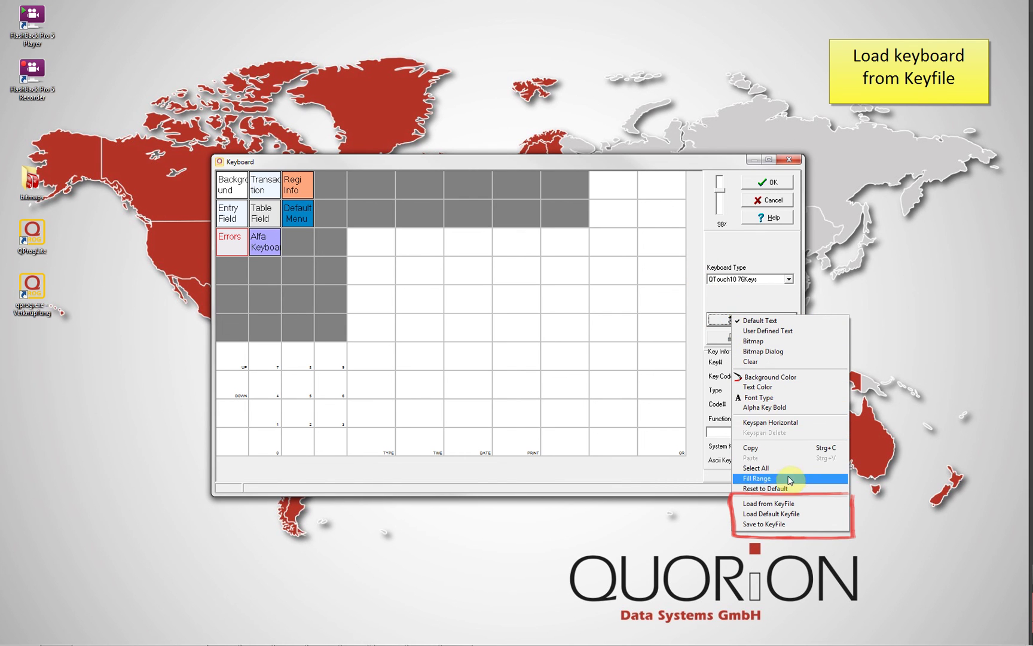
pyautogui.click(794, 503)
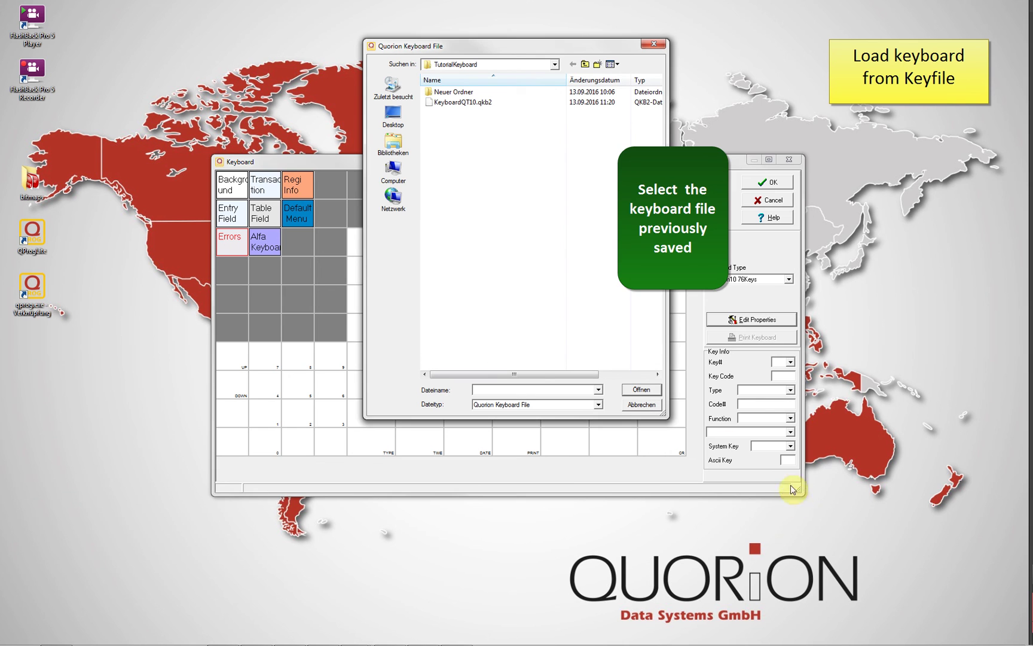
pyautogui.doubleClick(483, 103)
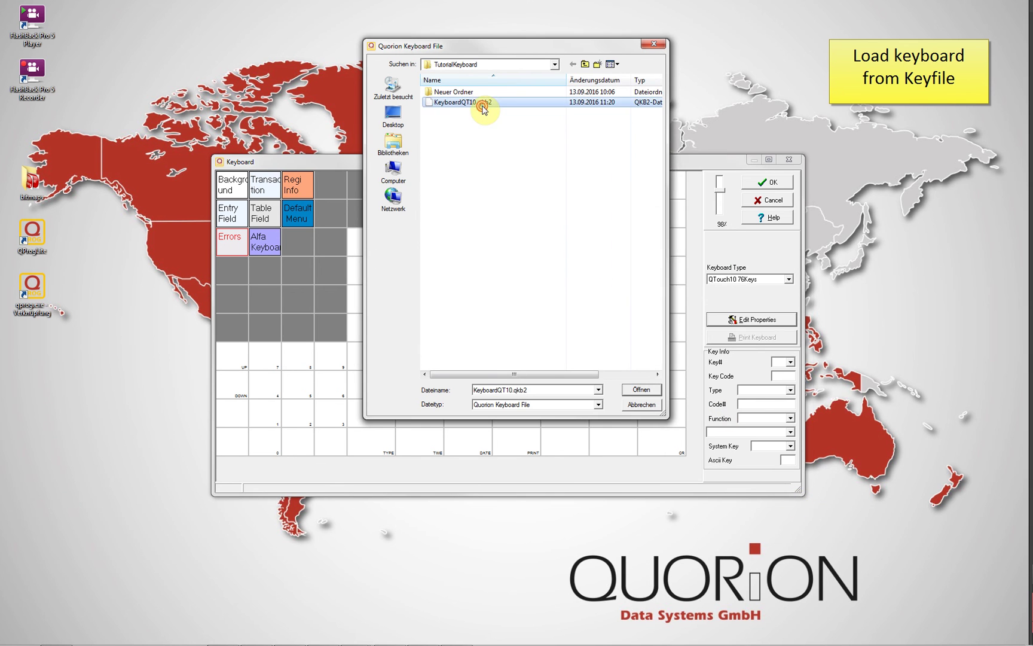
pyautogui.click(507, 284)
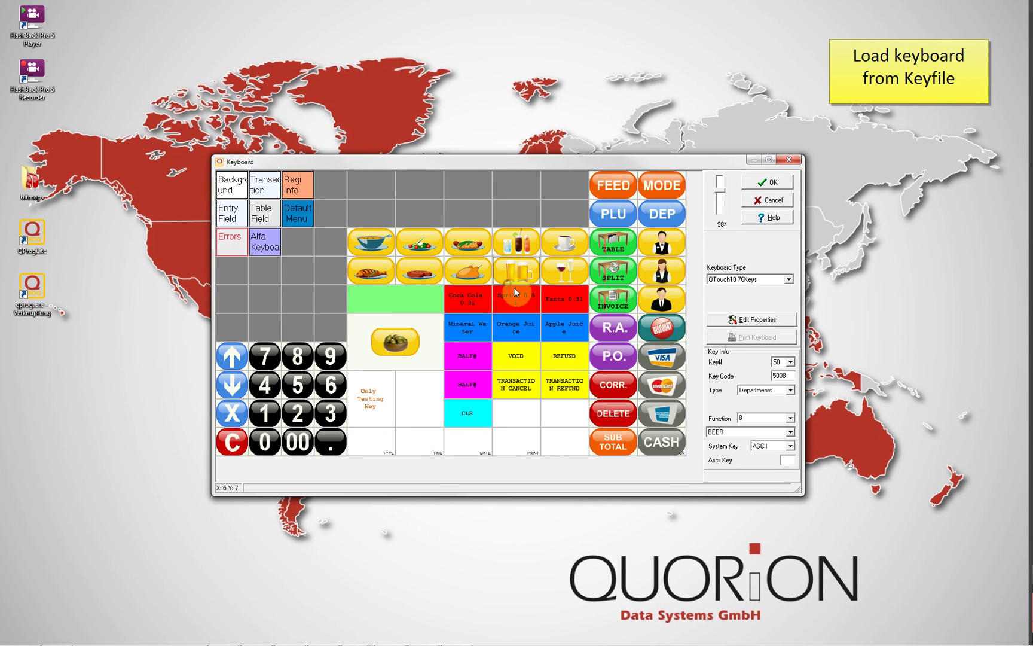
pyautogui.click(763, 183)
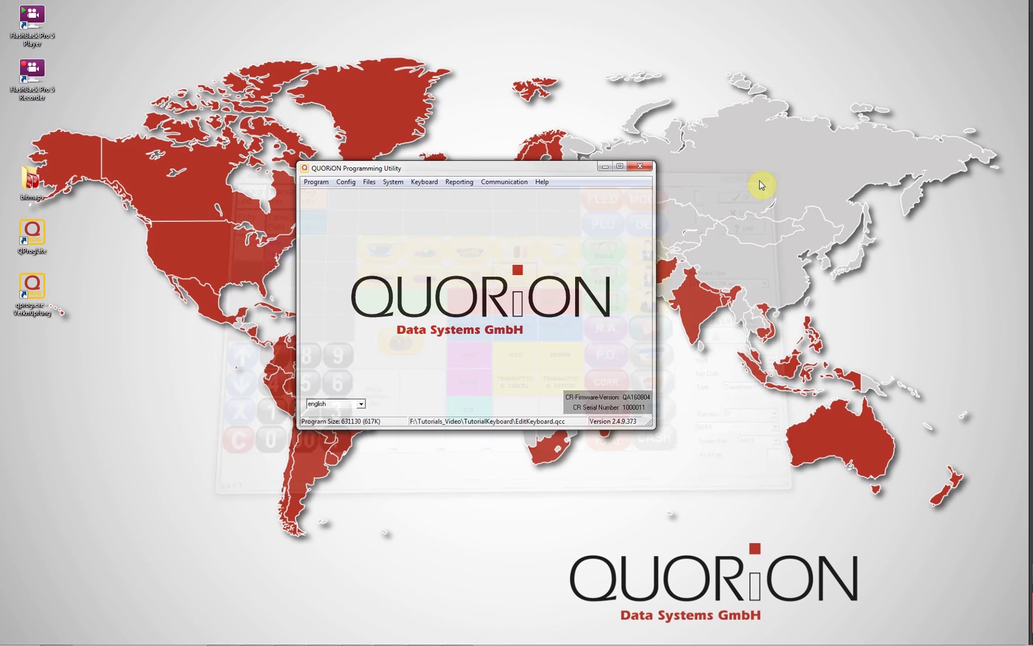
# Set the Keyboard Levels Records count to 2 in the application configuration, after dismissing an out-of-range error
pyautogui.click(346, 182)
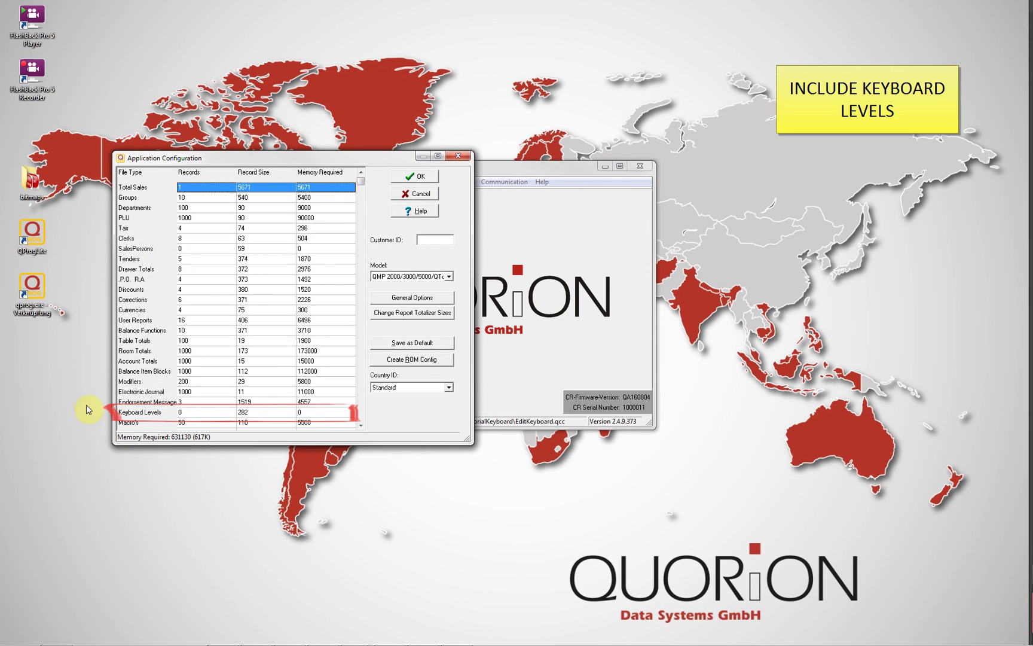
pyautogui.doubleClick(183, 412)
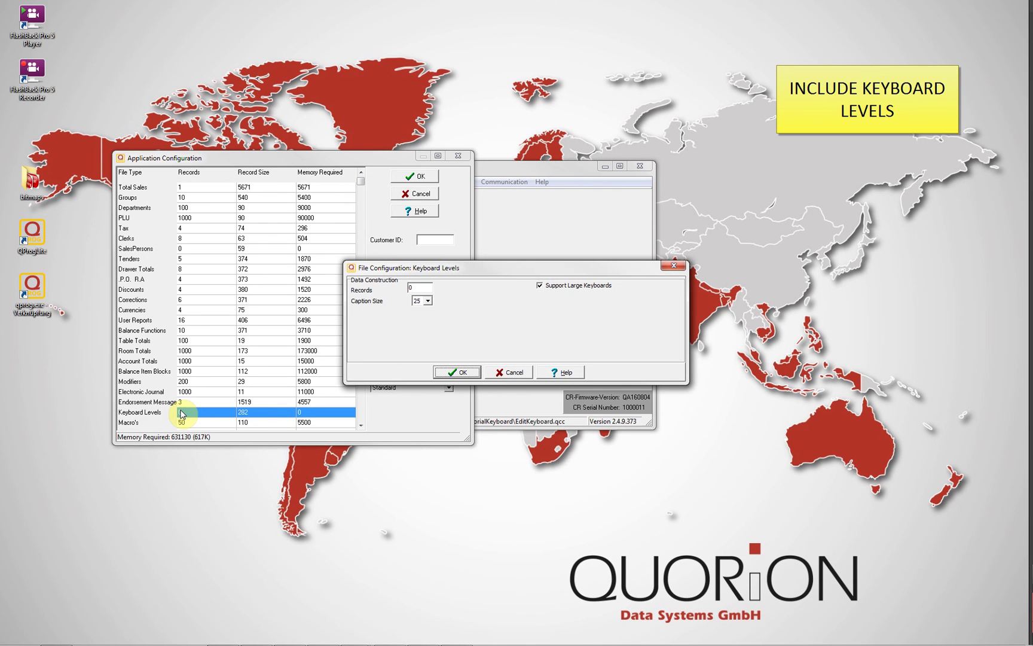
pyautogui.click(425, 287)
pyautogui.moveTo(424, 287); pyautogui.dragTo(364, 286)
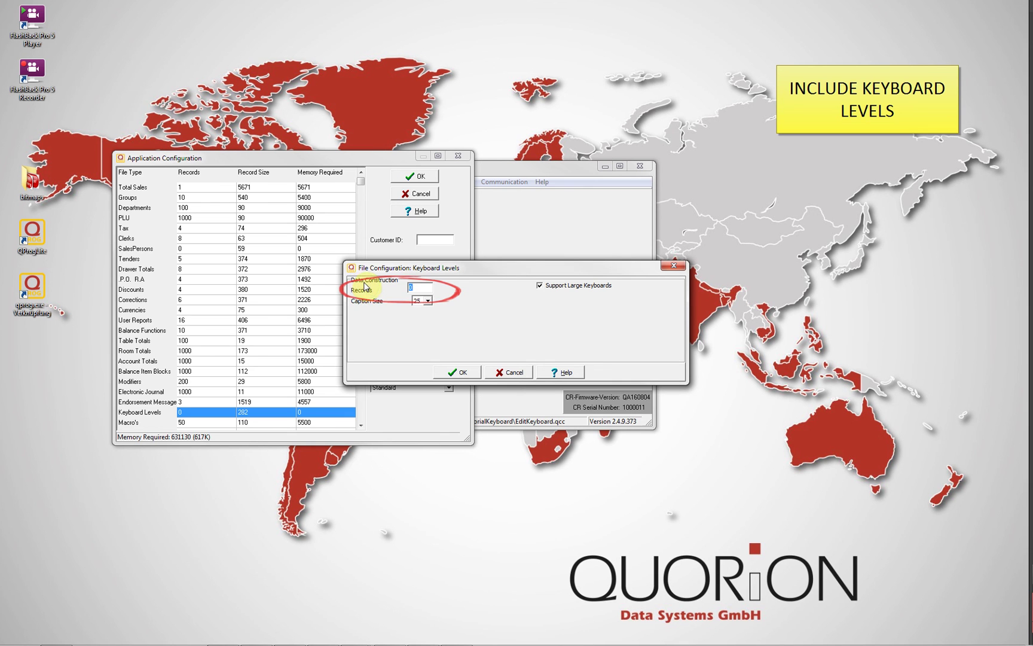
pyautogui.write('5345345')
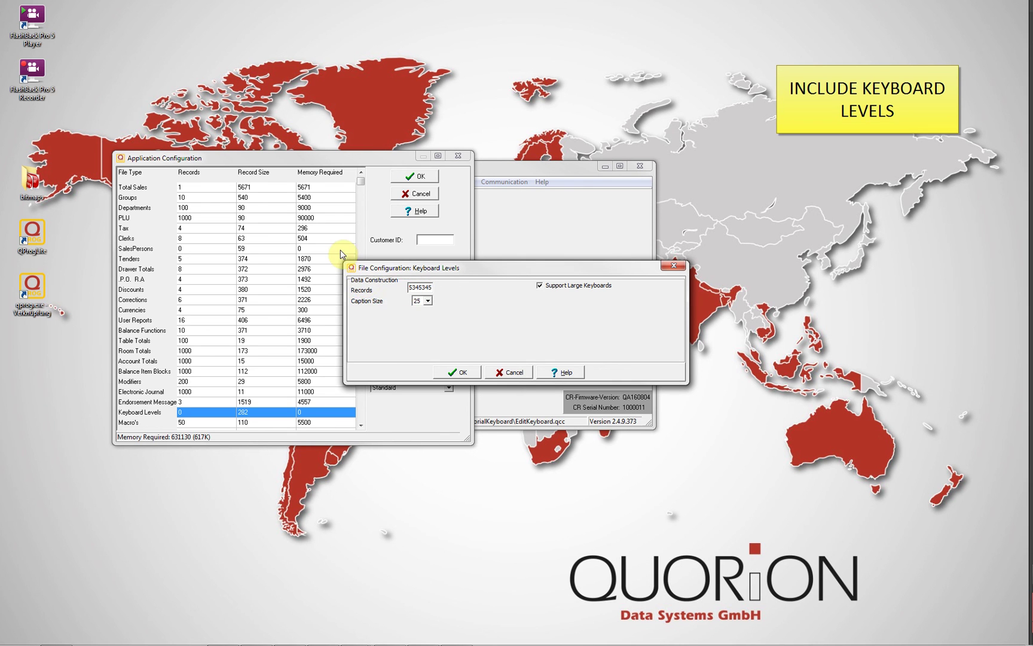
pyautogui.press('Return')
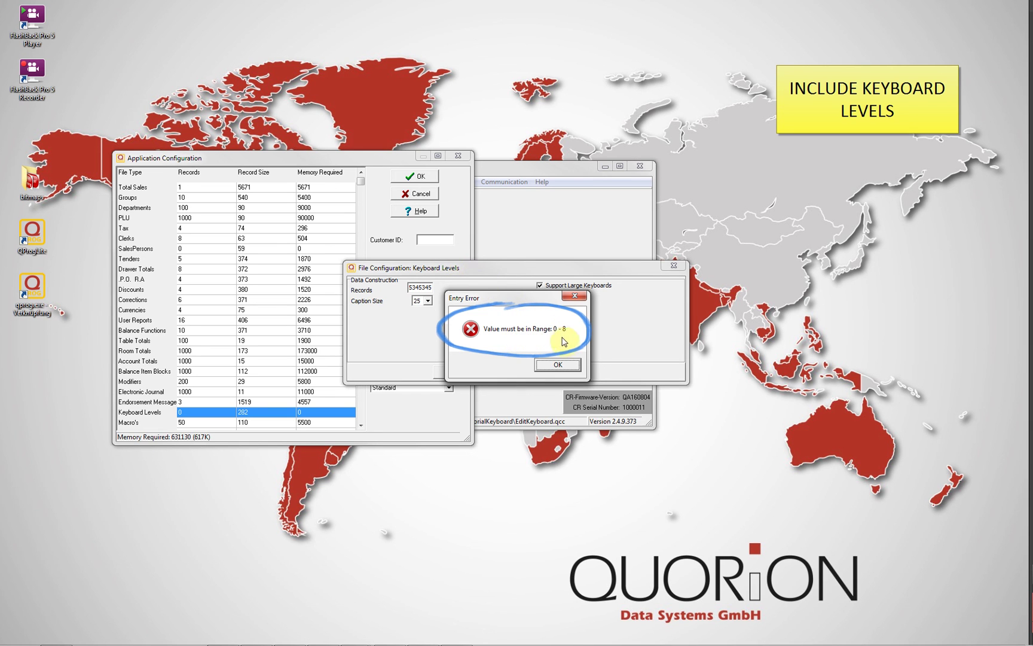
pyautogui.click(558, 364)
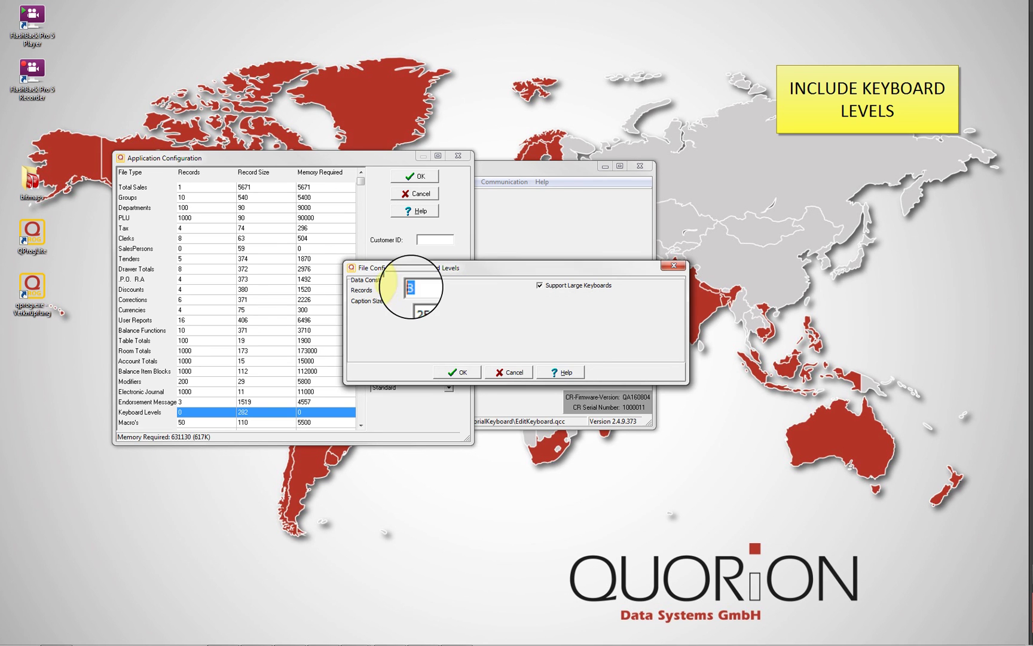
pyautogui.click(461, 374)
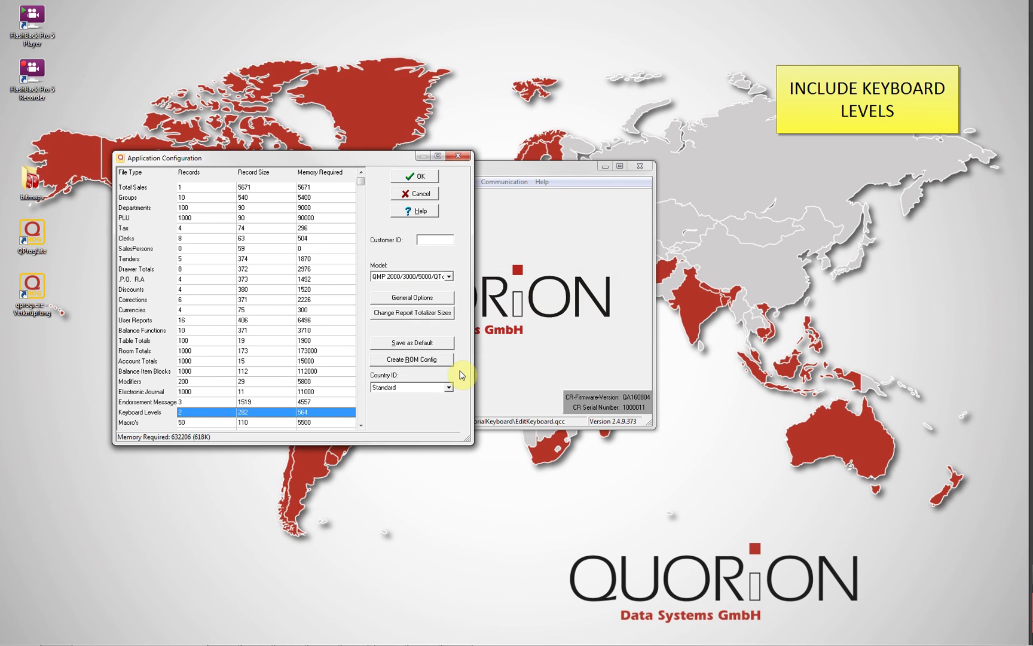
pyautogui.click(422, 176)
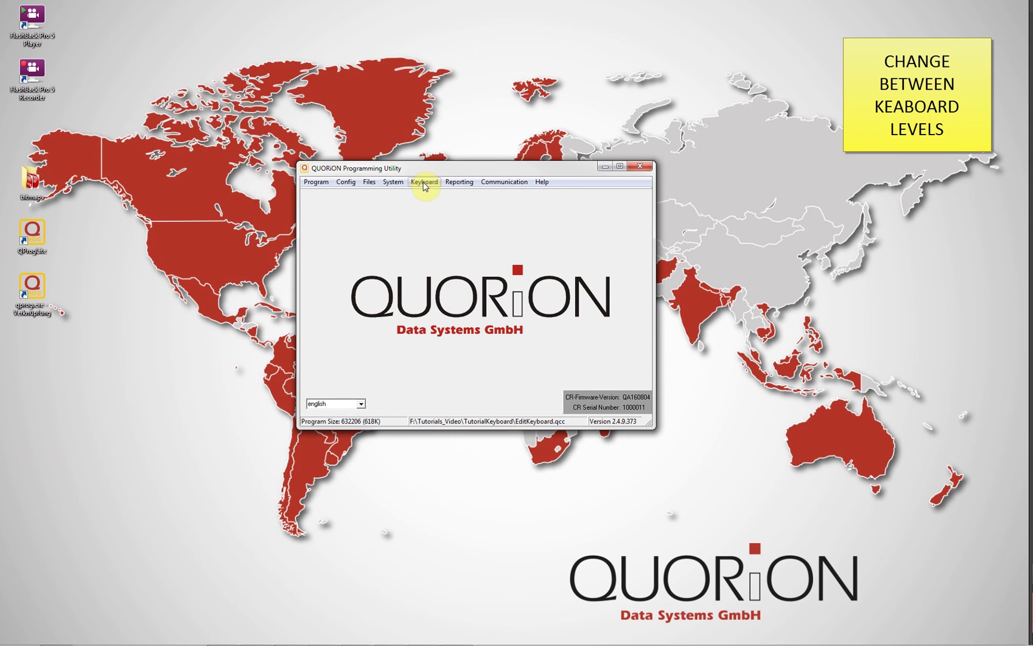
# Open the keyboard editor and switch the level dropdown between 1 and 2, ending on Keyboard Level 2
pyautogui.click(423, 183)
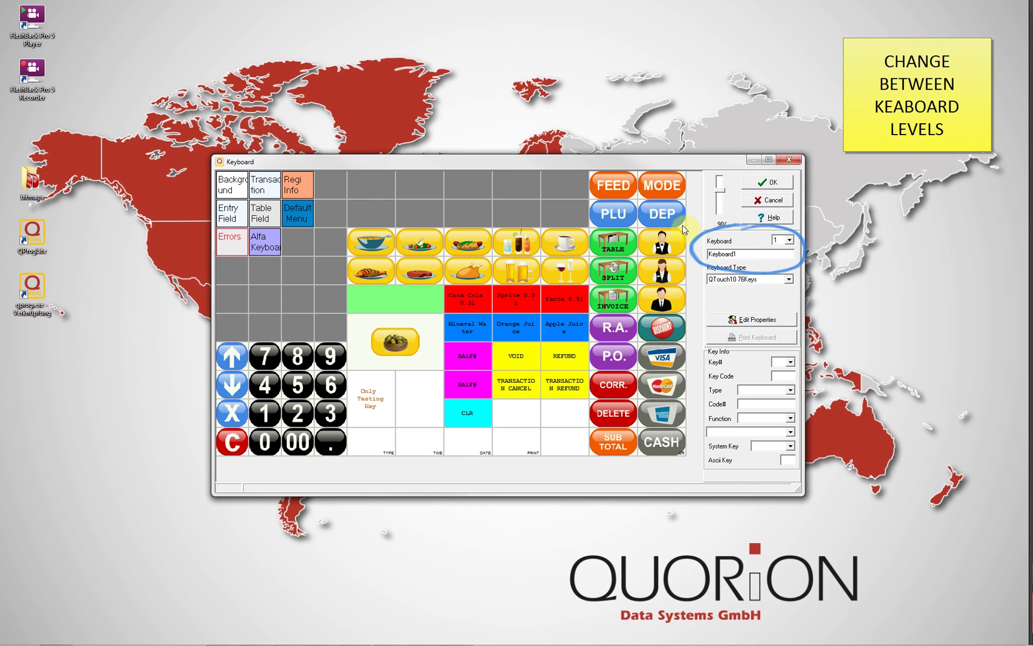
pyautogui.click(781, 240)
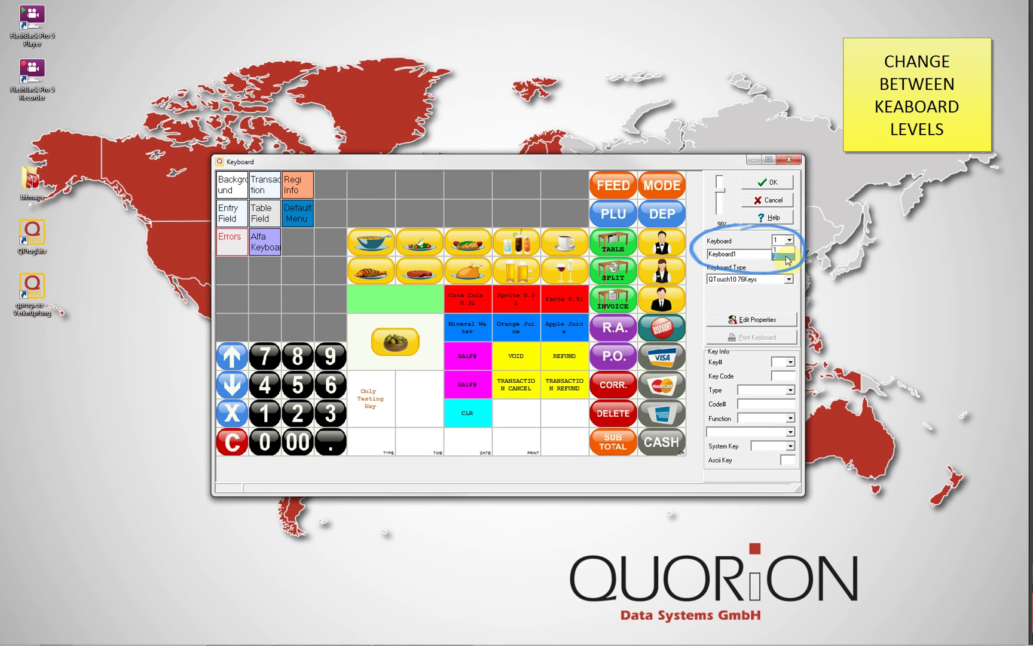
pyautogui.click(777, 257)
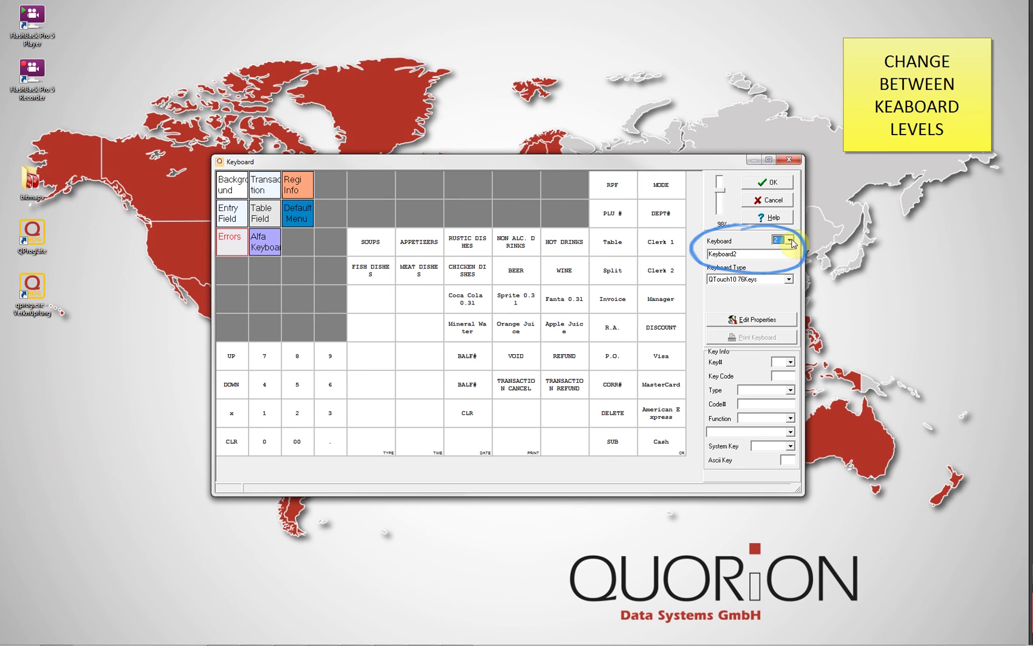
pyautogui.click(792, 240)
pyautogui.click(788, 249)
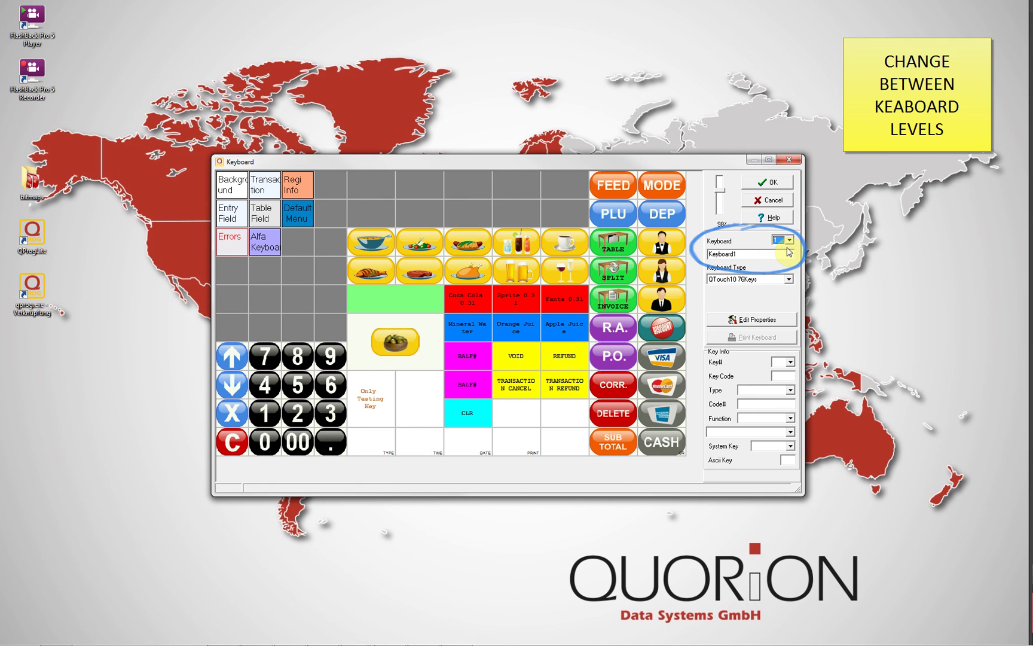
pyautogui.click(789, 239)
pyautogui.click(785, 256)
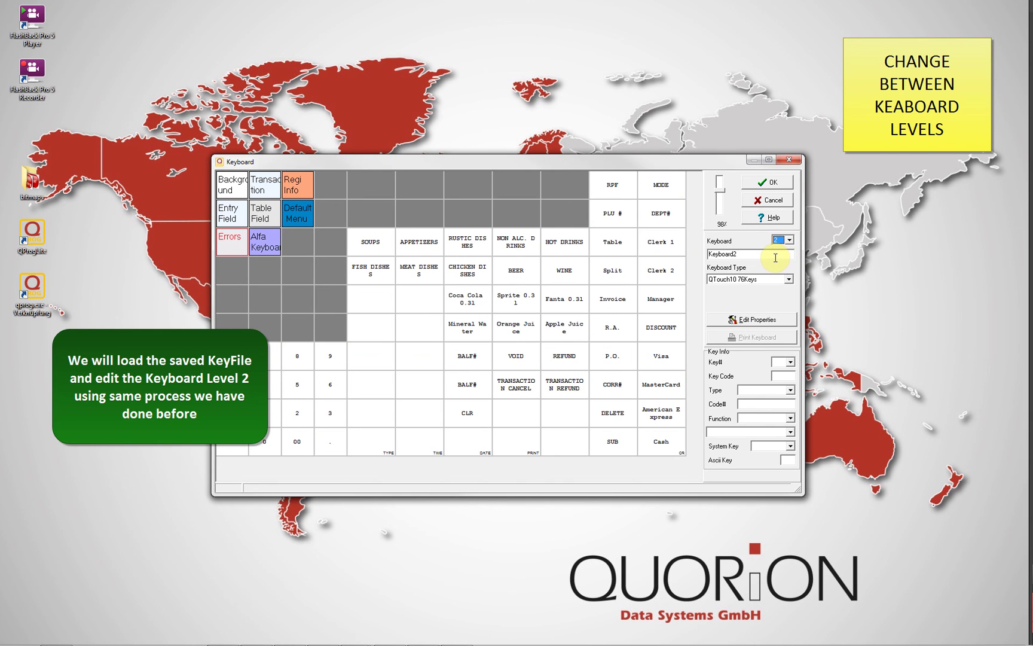
# Load KeyboardQT10.qkb2 into keyboard level 2, confirming the level afterwards
pyautogui.click(732, 318)
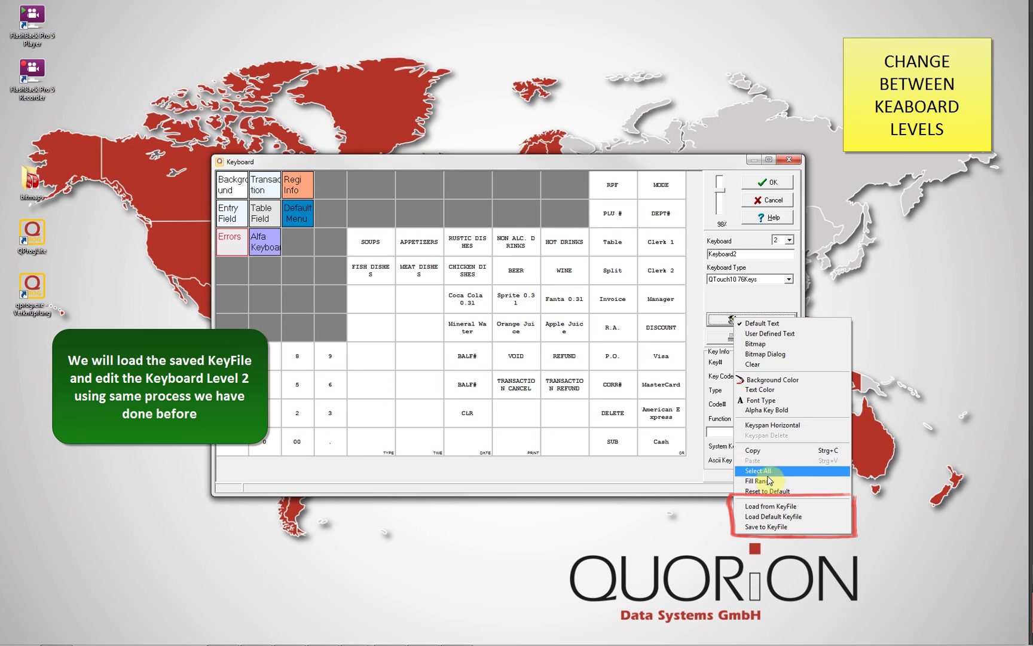
pyautogui.click(780, 507)
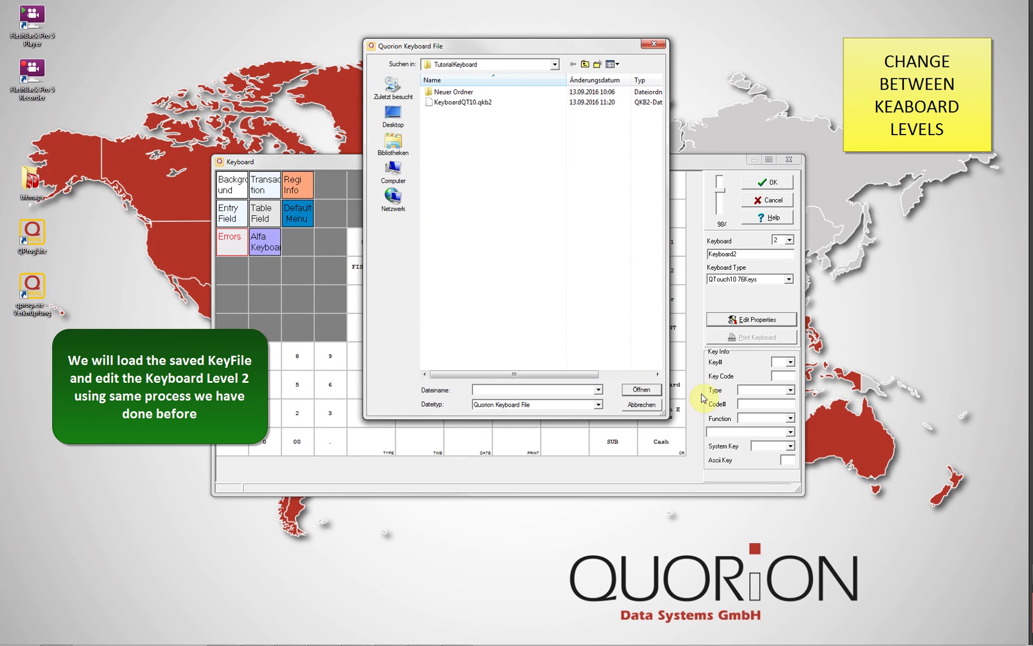
pyautogui.doubleClick(479, 104)
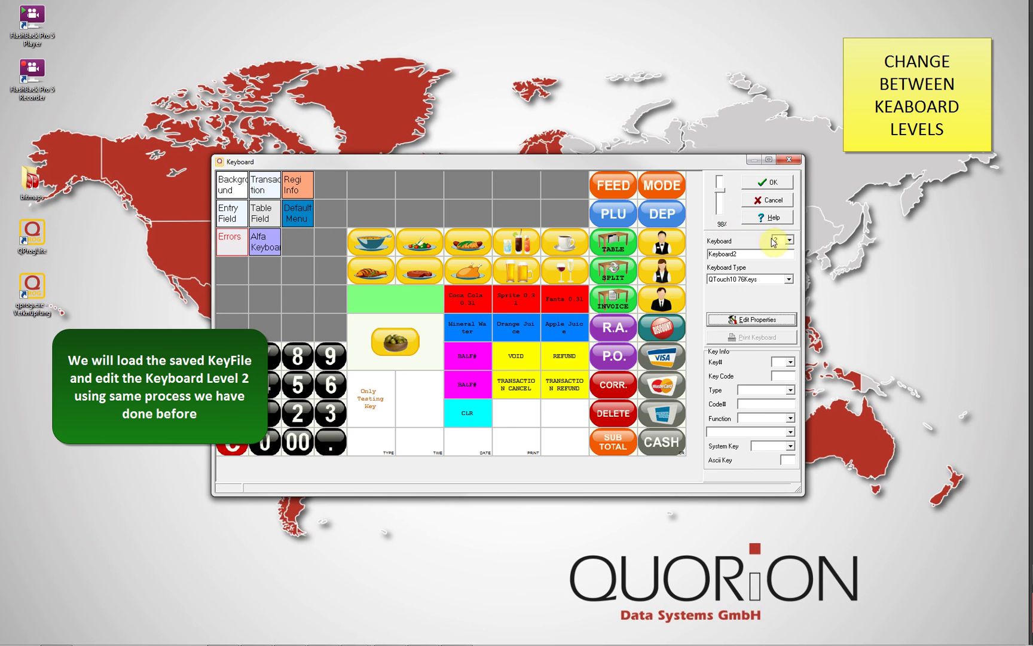
pyautogui.click(790, 241)
pyautogui.click(789, 248)
pyautogui.click(790, 240)
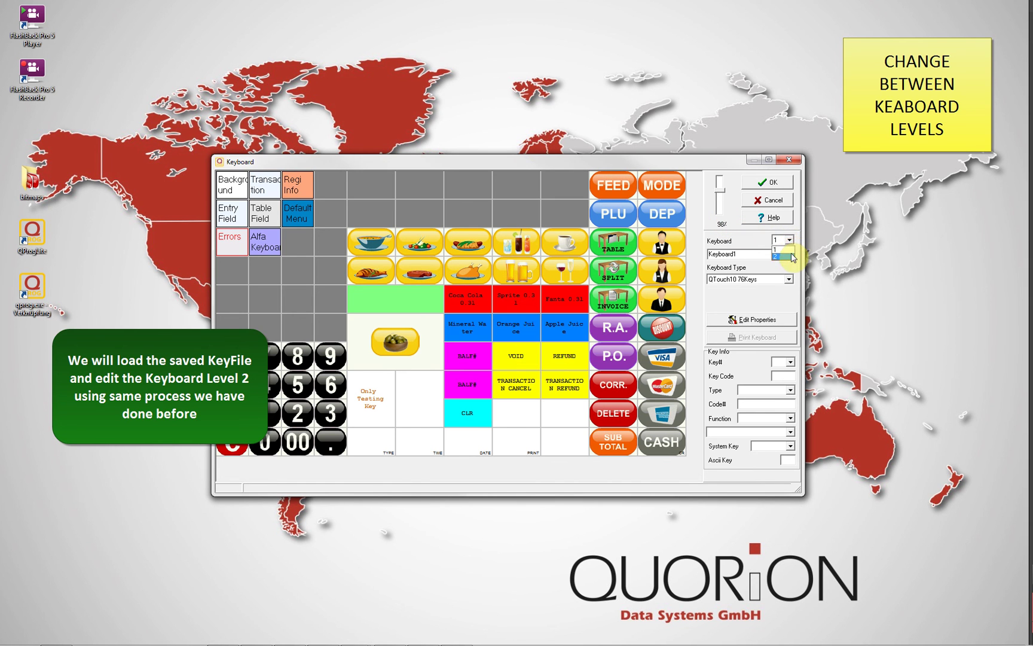
pyautogui.click(784, 256)
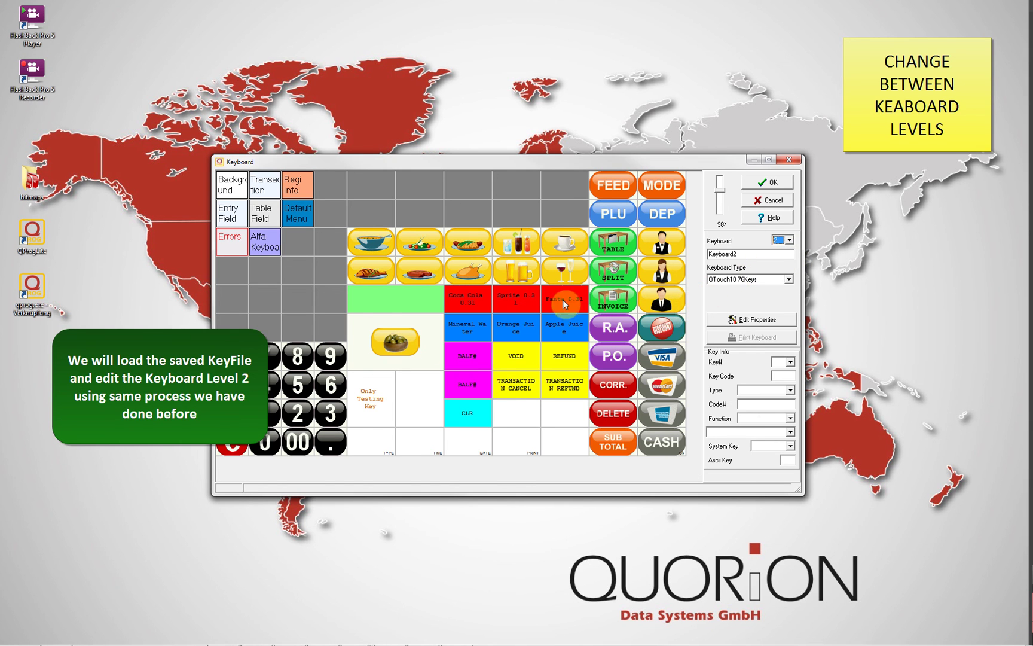
# Clear the block of drink keys from the green key to TRANSACTION CANCEL
pyautogui.moveTo(382, 300); pyautogui.dragTo(546, 441)
pyautogui.rightClick(548, 444)
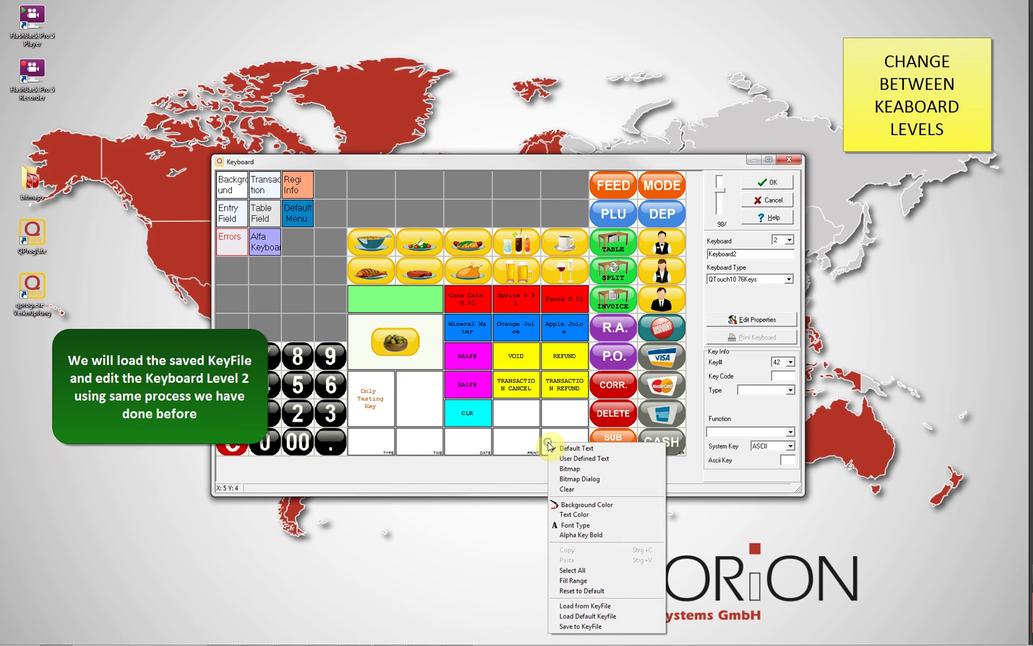
pyautogui.click(555, 489)
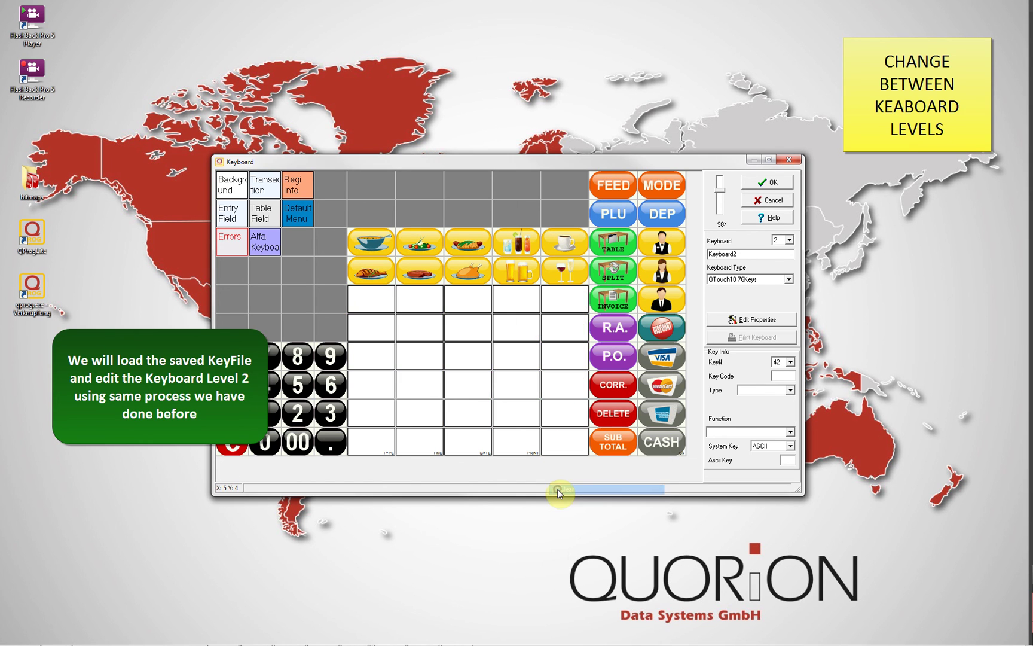
pyautogui.click(548, 448)
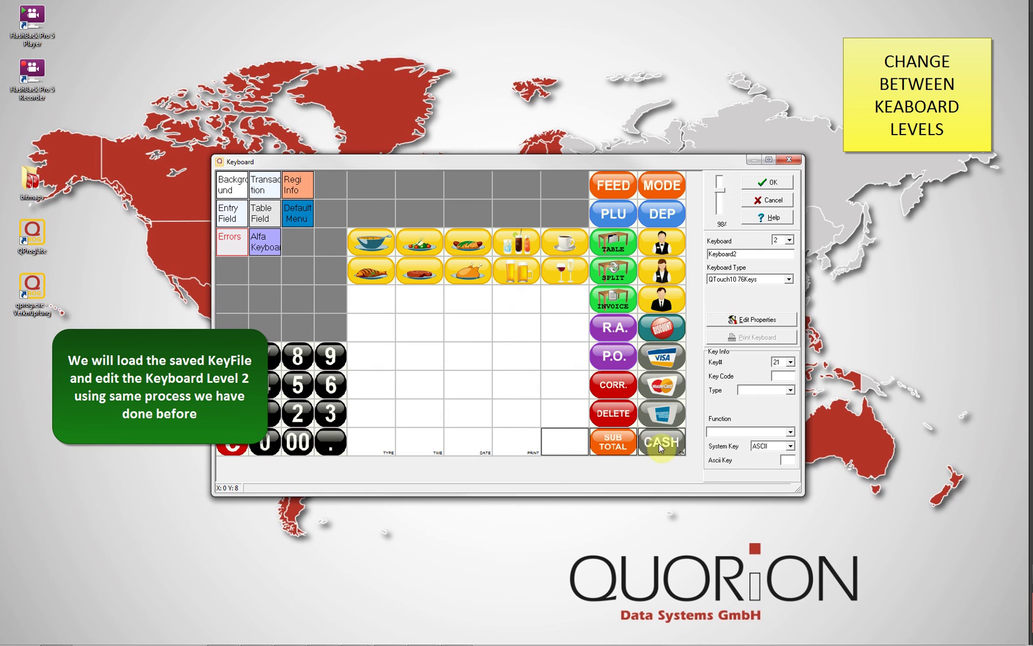
# Clear the function key columns from CASH upward and close the editor
pyautogui.moveTo(666, 445); pyautogui.dragTo(670, 336)
pyautogui.rightClick(670, 336)
pyautogui.click(687, 378)
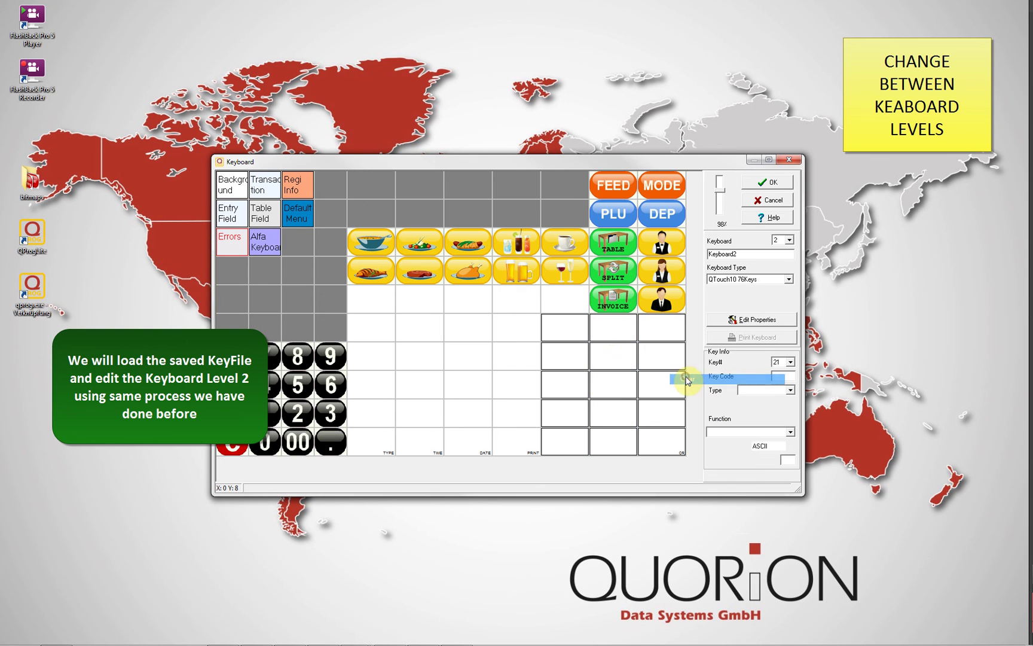
pyautogui.click(605, 357)
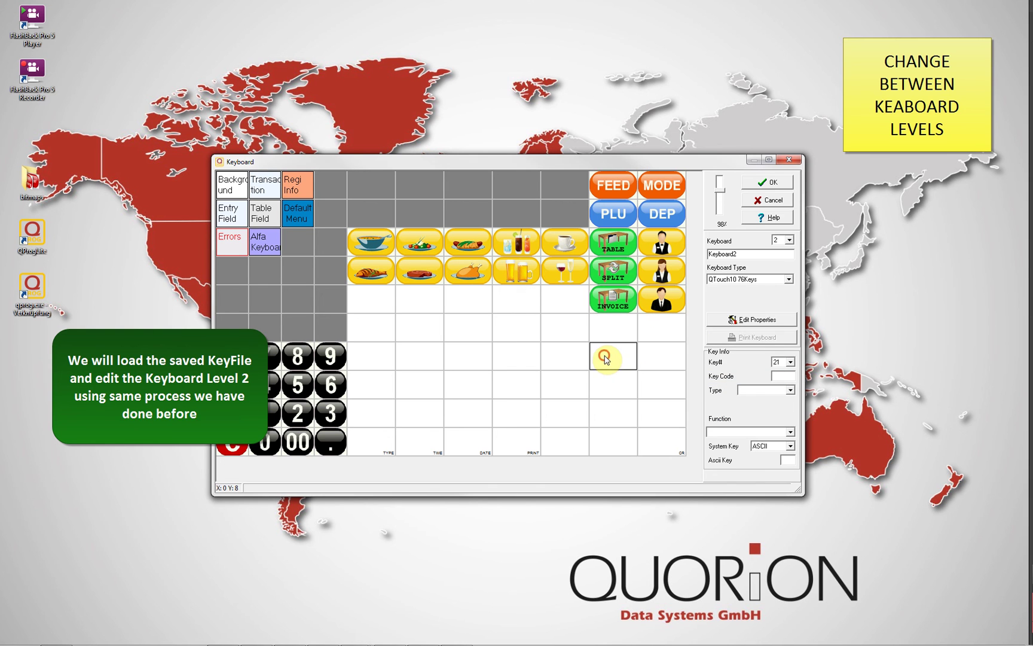
pyautogui.click(759, 186)
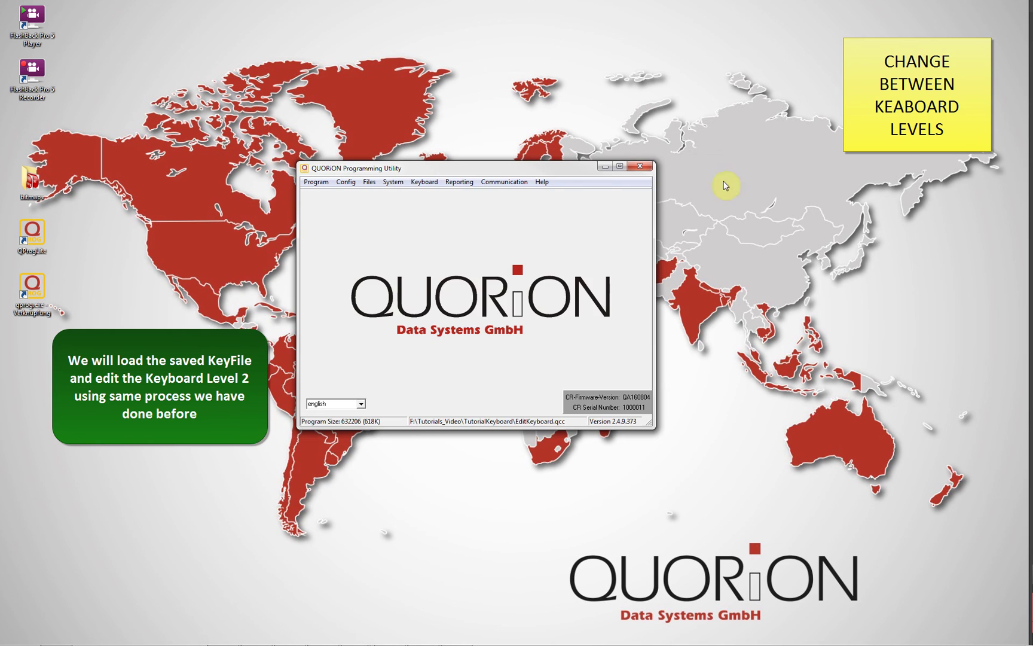
# On level 1, make the empty key below TRANSACTION CANCEL a Fixed Function Keyboard Level# key
pyautogui.click(423, 185)
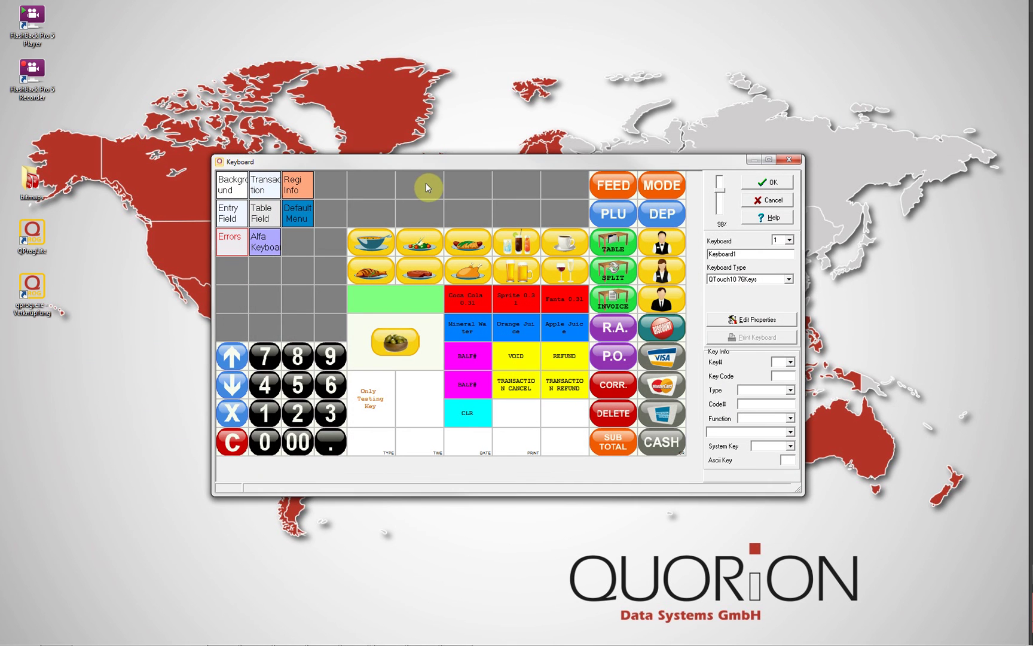
pyautogui.click(514, 410)
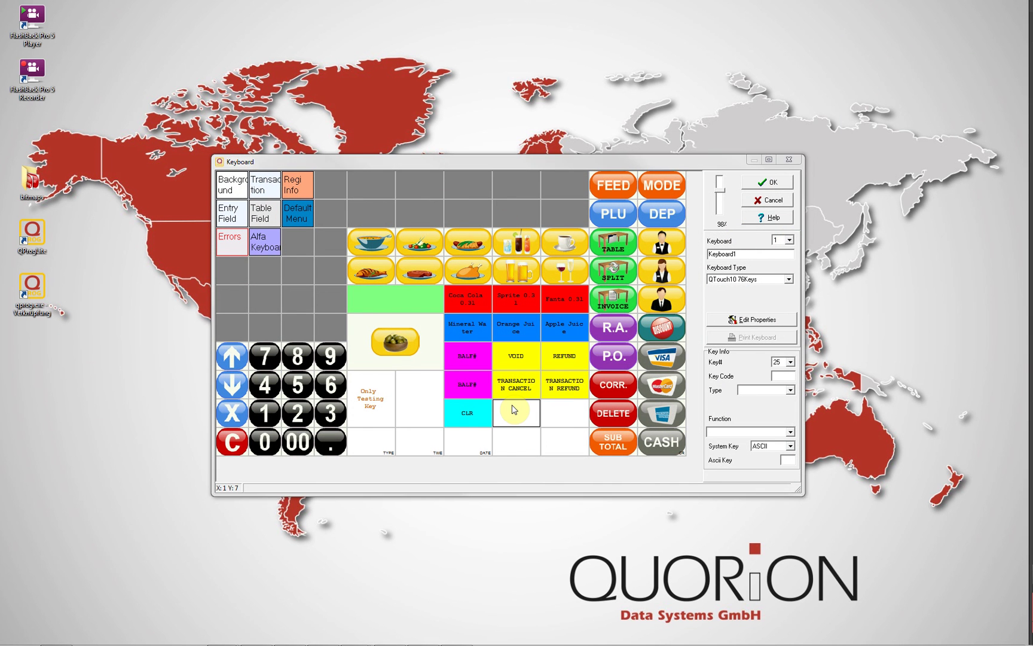
pyautogui.click(791, 391)
pyautogui.click(783, 406)
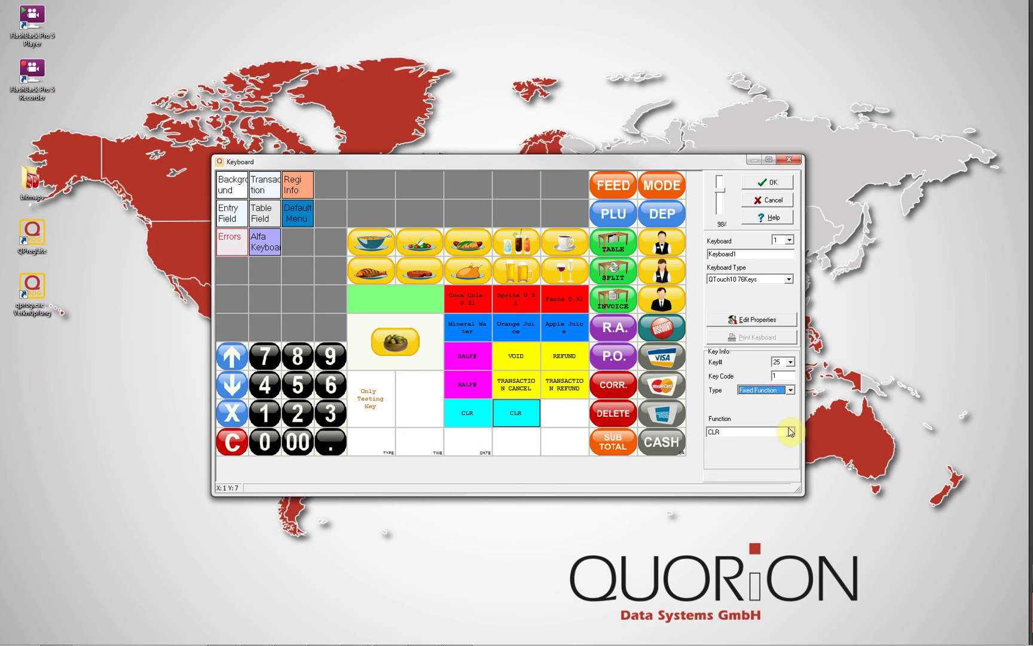
pyautogui.click(790, 431)
pyautogui.moveTo(791, 460); pyautogui.dragTo(796, 488)
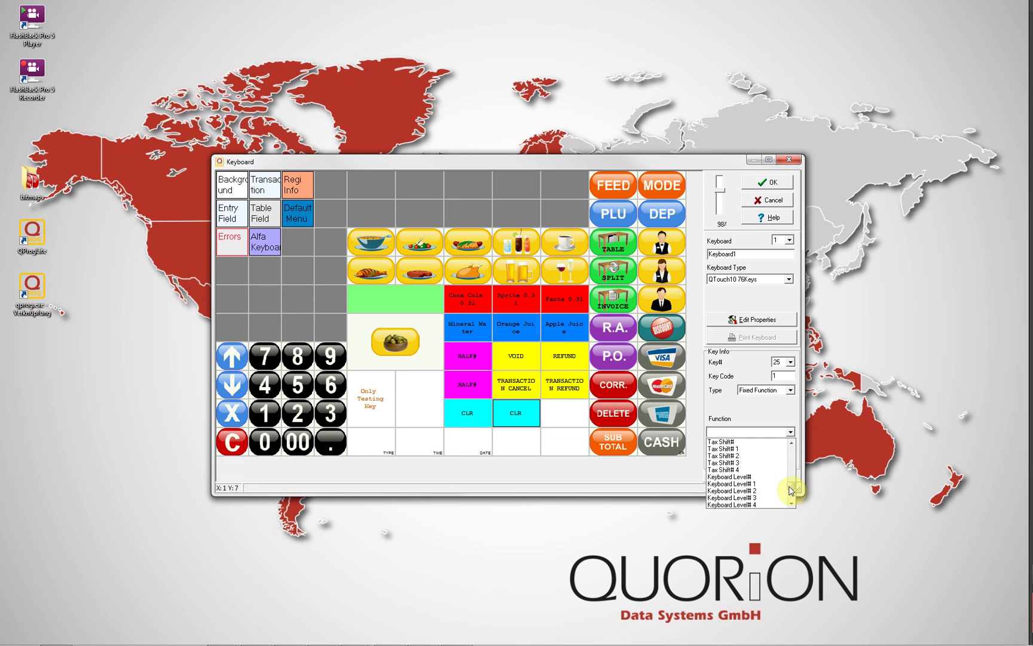
pyautogui.click(768, 478)
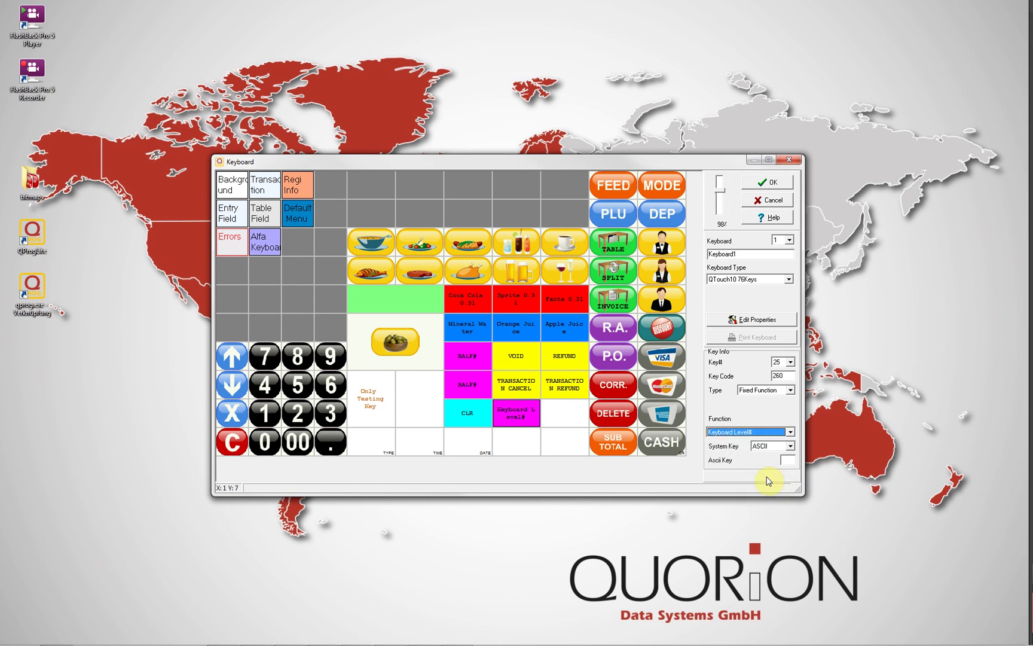
# Give the empty key to its right Key Code 262 for Keyboard2
pyautogui.click(568, 414)
pyautogui.click(787, 376)
pyautogui.write('262')
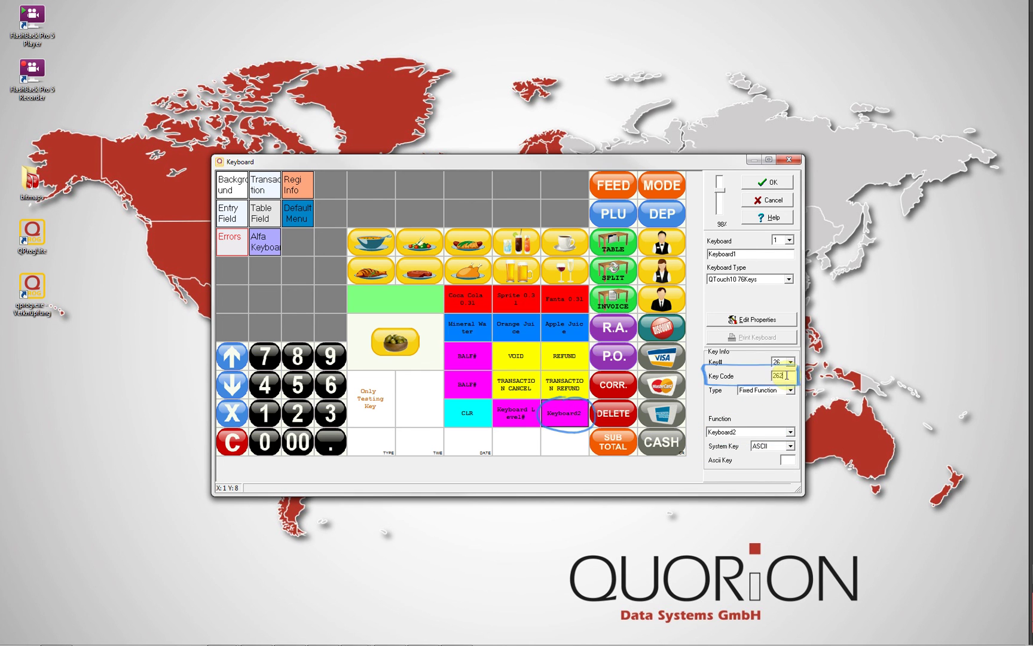
pyautogui.moveTo(517, 412); pyautogui.dragTo(557, 410)
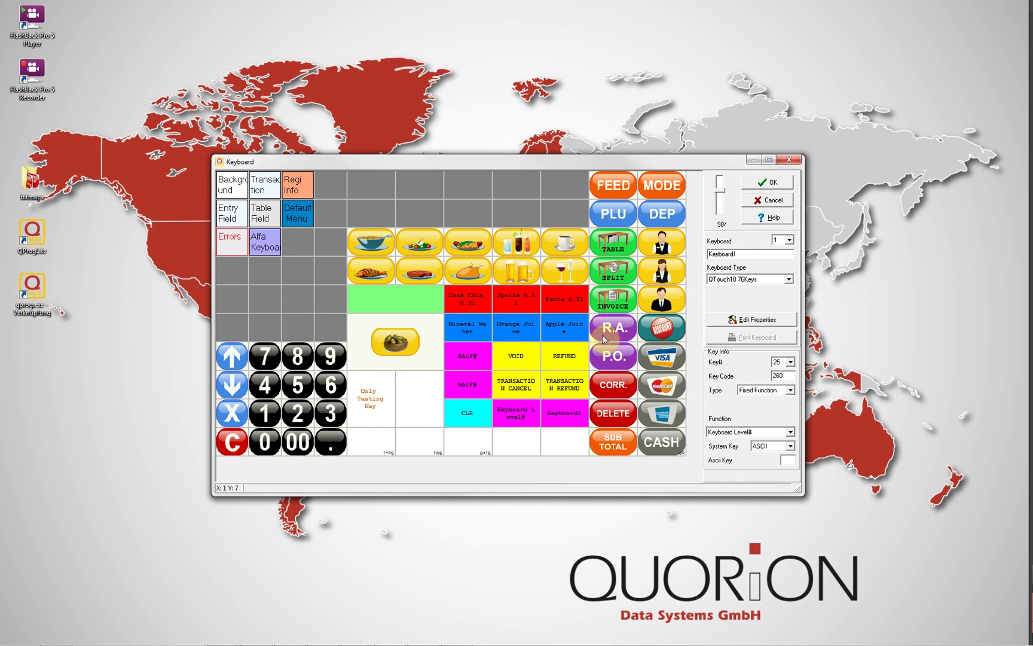
# On keyboard level 2, turn the empty key below INVOICE into a code-260 Keyboard Level# key
pyautogui.click(789, 239)
pyautogui.click(777, 258)
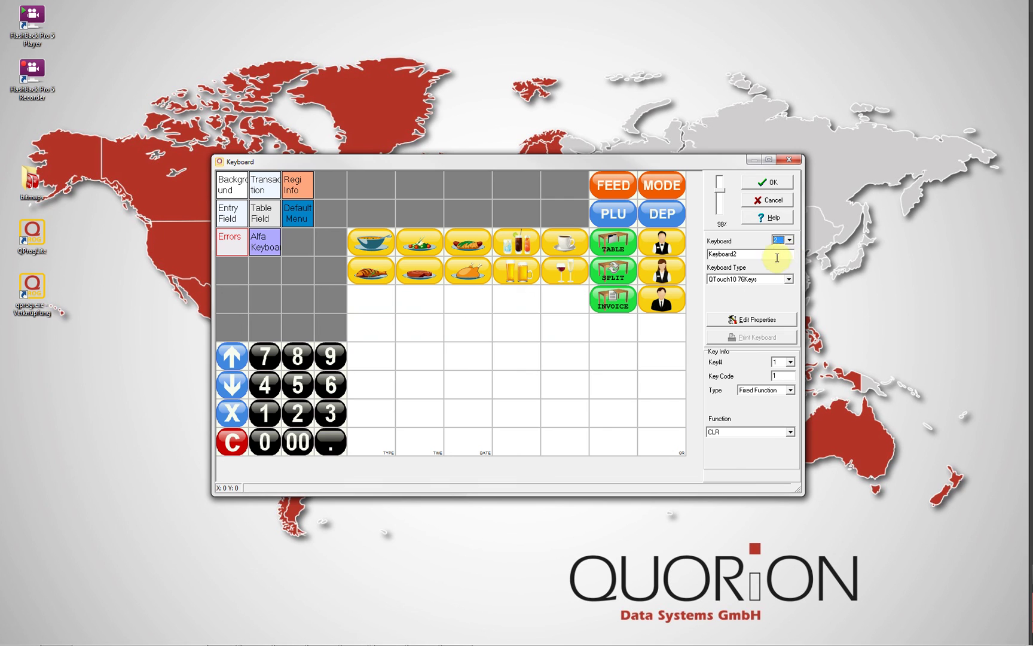
pyautogui.click(605, 330)
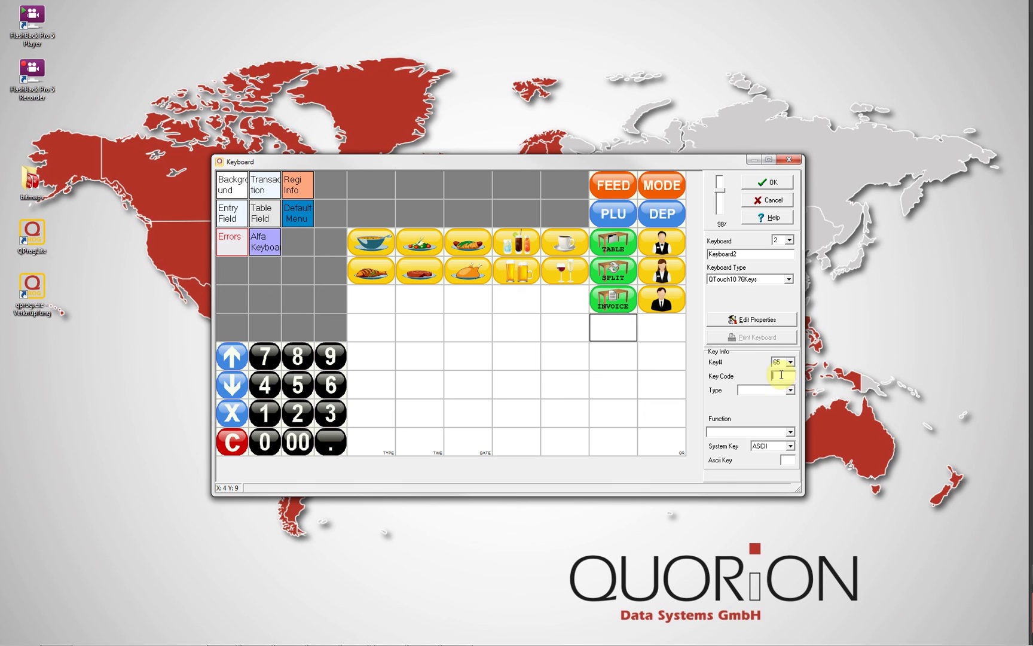
pyautogui.write('26')
pyautogui.press('Return')
pyautogui.click(674, 330)
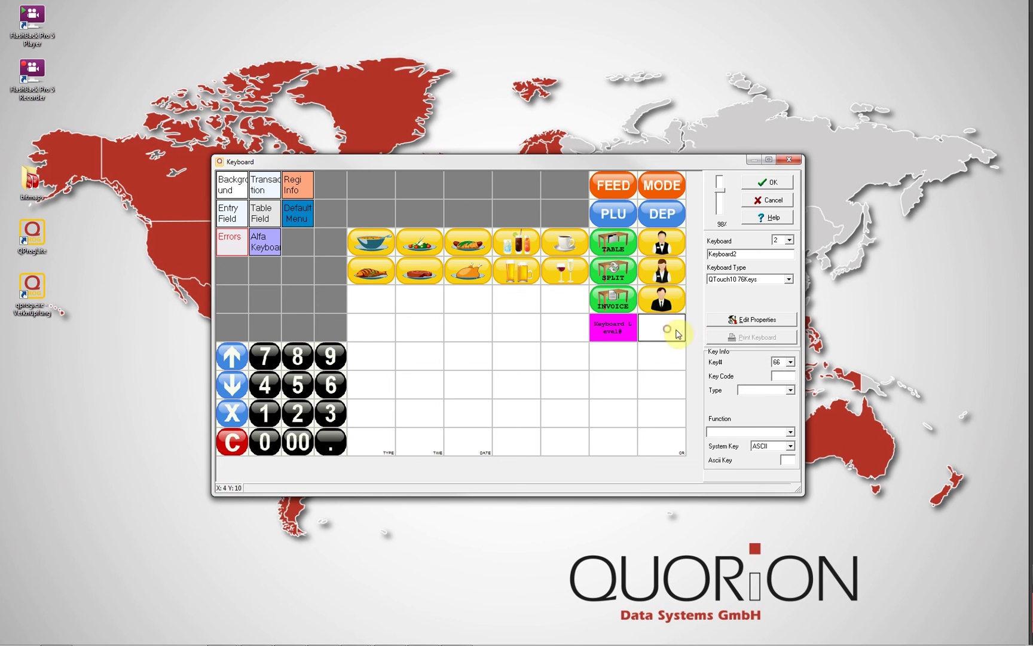